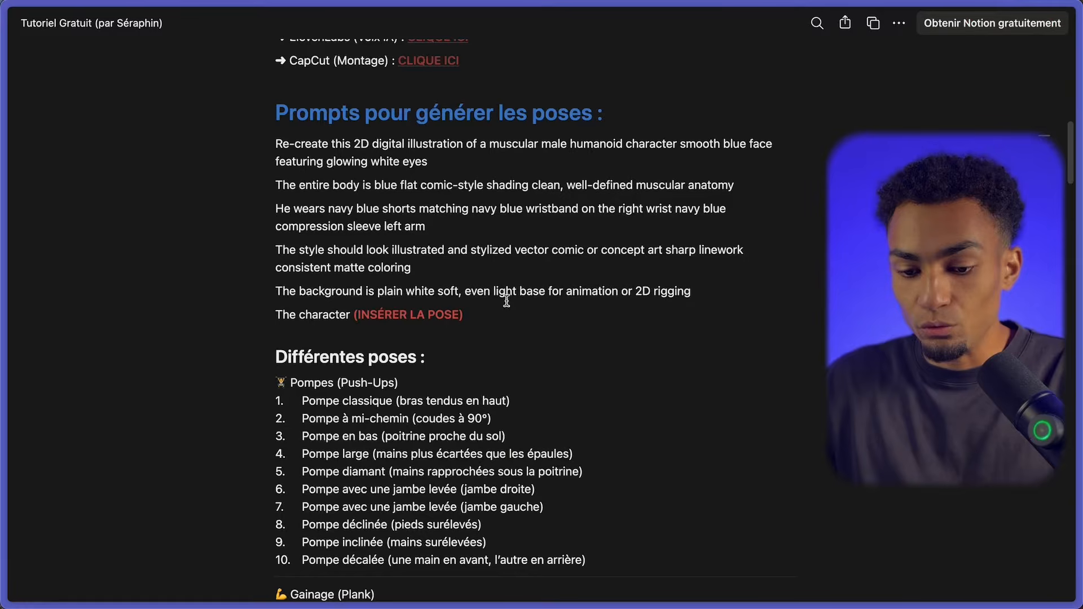
Examine the pose-generation prompt, its pose placeholder, and the lists of push-up, plank and squat poses
{"action": "left_click_drag", "start_coordinate": [284, 141], "coordinate": [536, 320]}
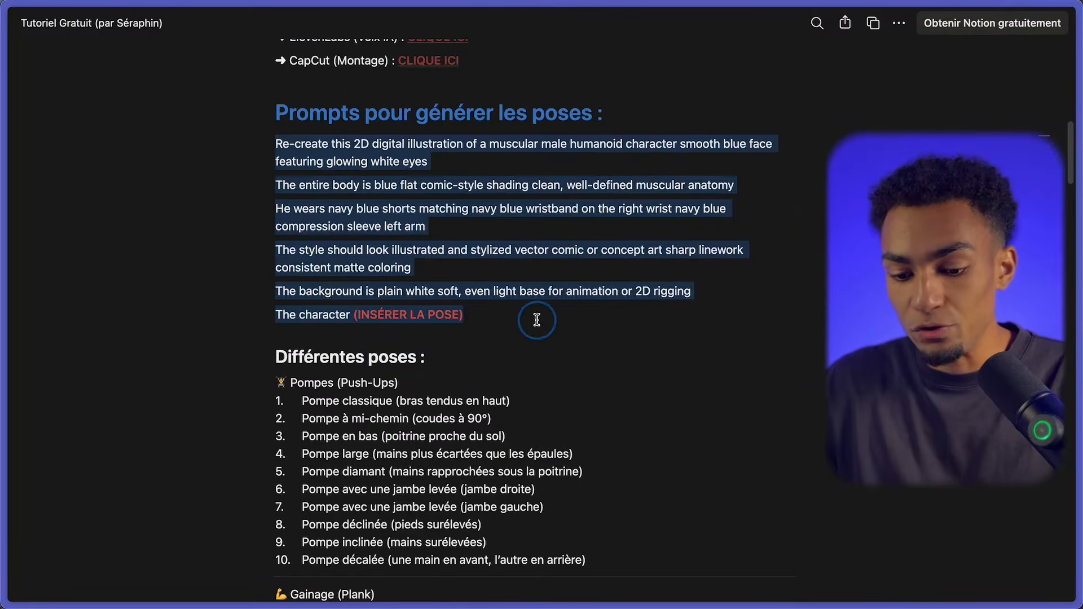
{"action": "left_click", "coordinate": [497, 304]}
{"action": "scroll", "coordinate": [360, 241], "scroll_direction": "down", "scroll_amount": 1}
{"action": "left_click_drag", "start_coordinate": [352, 298], "coordinate": [540, 317]}
{"action": "left_click", "coordinate": [530, 287]}
{"action": "scroll", "coordinate": [530, 288], "scroll_direction": "down", "scroll_amount": 2}
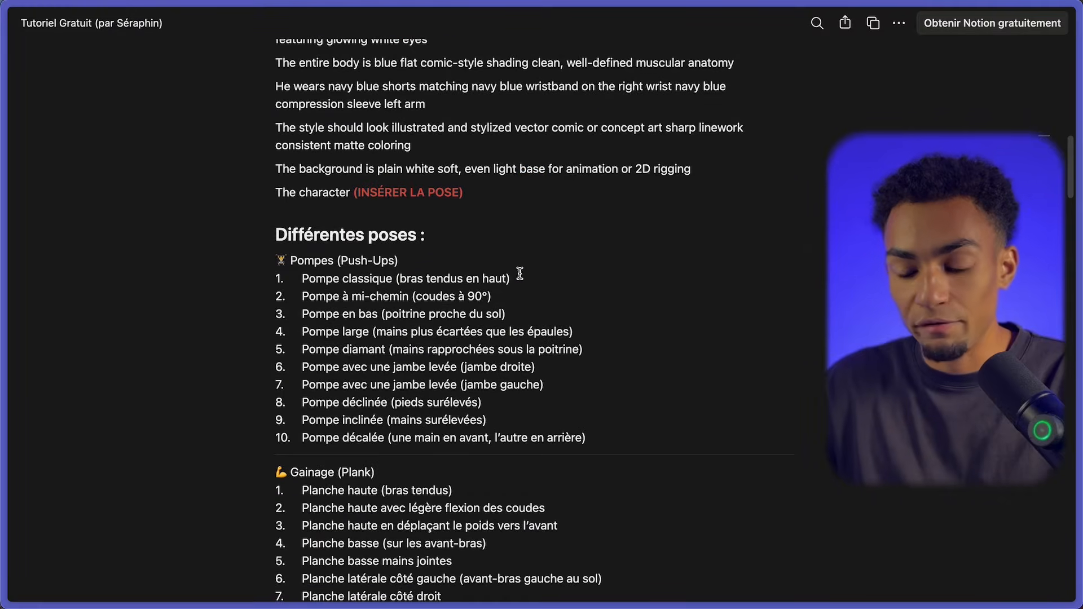
{"action": "scroll", "coordinate": [394, 235], "scroll_direction": "down", "scroll_amount": 2}
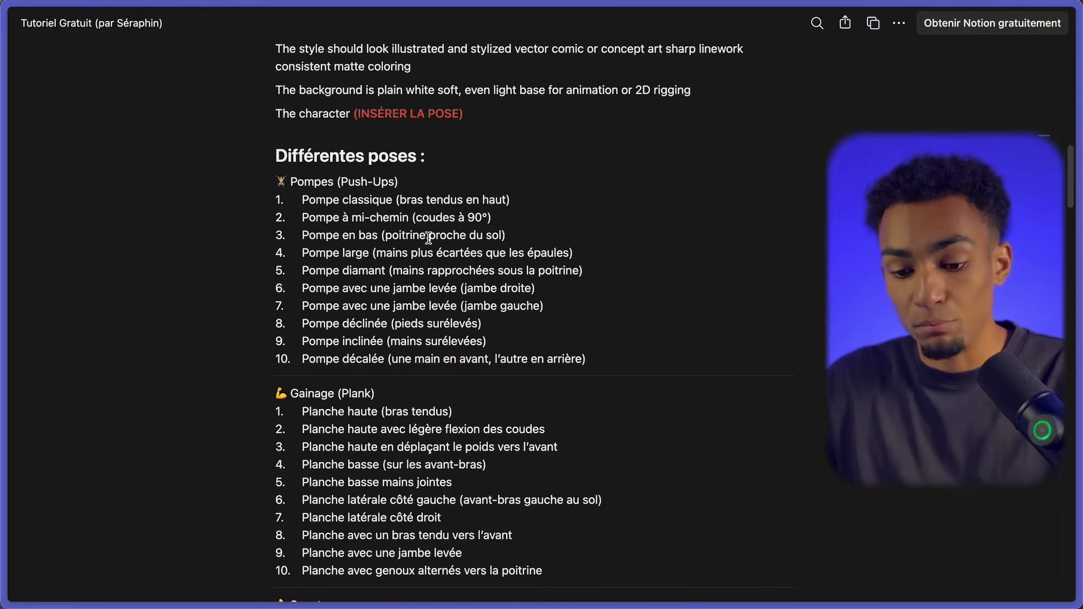
{"action": "scroll", "coordinate": [428, 237], "scroll_direction": "down", "scroll_amount": 4}
{"action": "scroll", "coordinate": [358, 217], "scroll_direction": "down", "scroll_amount": 1}
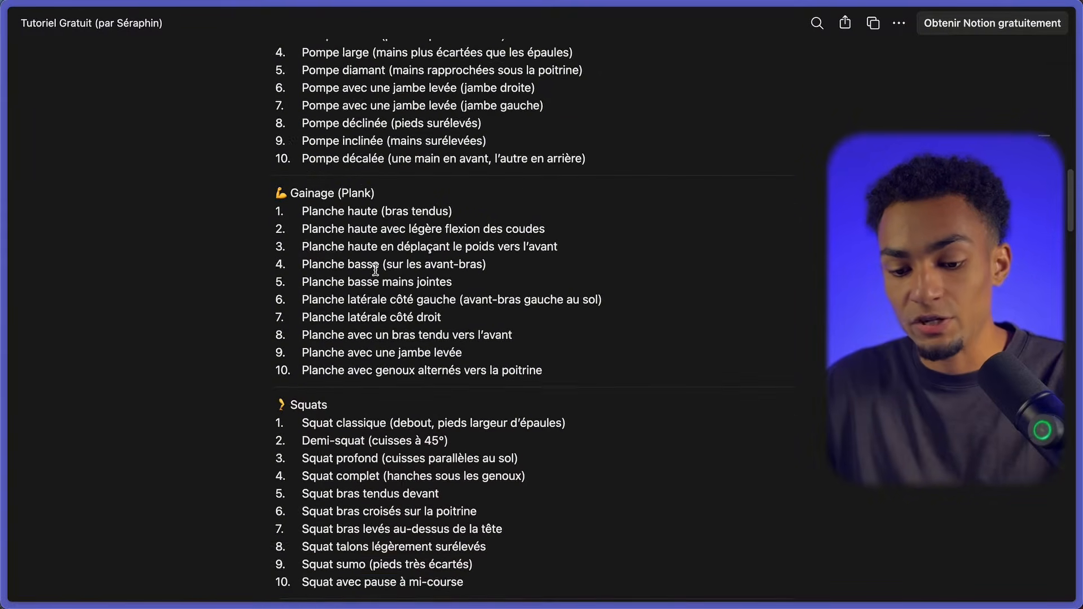
{"action": "scroll", "coordinate": [475, 376], "scroll_direction": "up", "scroll_amount": 8}
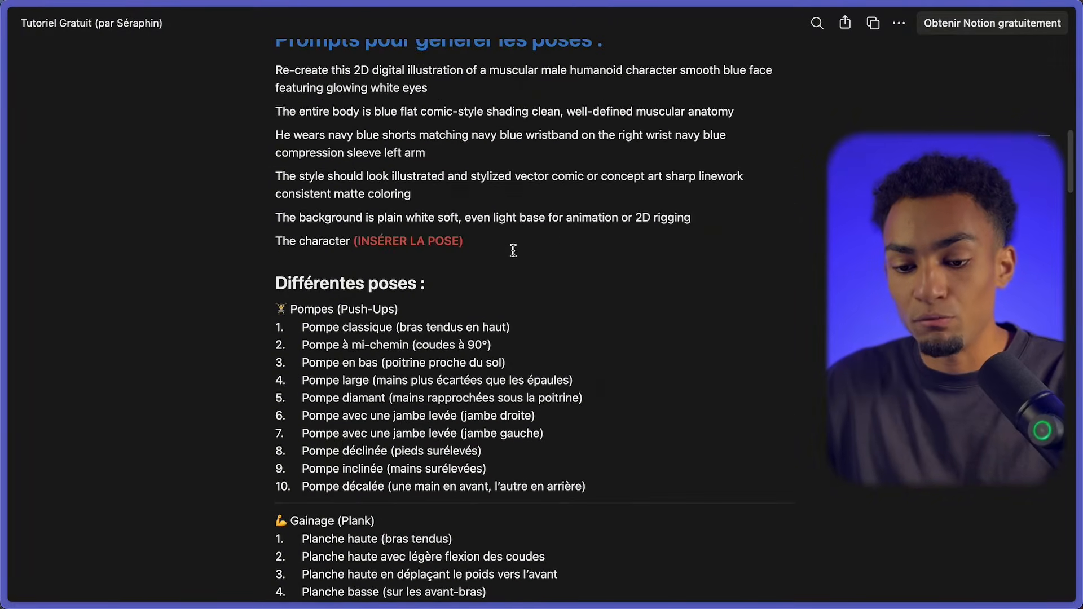
Copy the pose-generation prompt from the Notion page into Whisk and replace the pose placeholder with "does push ups"
{"action": "left_click_drag", "start_coordinate": [278, 70], "coordinate": [528, 249]}
{"action": "key", "text": "super+Tab"}
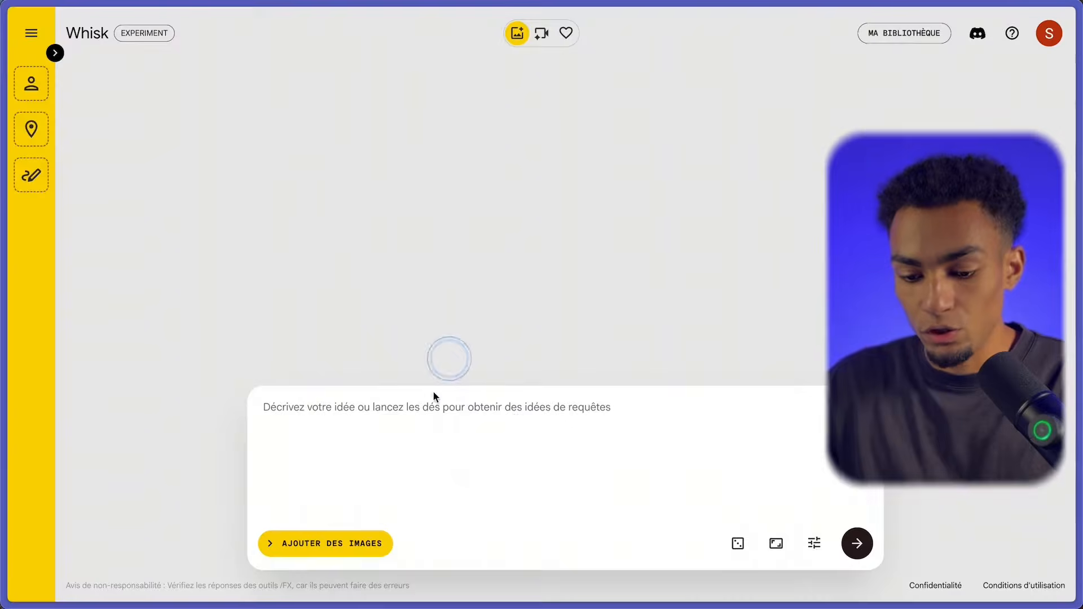
{"action": "key", "text": "super+v"}
{"action": "scroll", "coordinate": [341, 451], "scroll_direction": "up", "scroll_amount": 1}
{"action": "scroll", "coordinate": [347, 492], "scroll_direction": "down", "scroll_amount": 1}
{"action": "left_click_drag", "start_coordinate": [333, 494], "coordinate": [514, 495]}
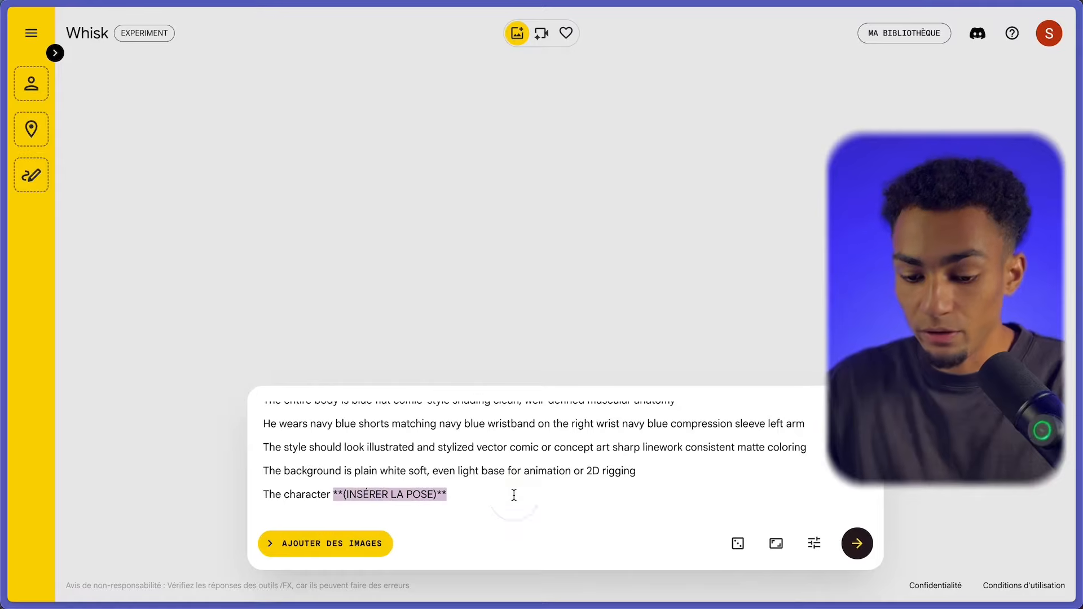
{"action": "type", "text": "does push ups"}
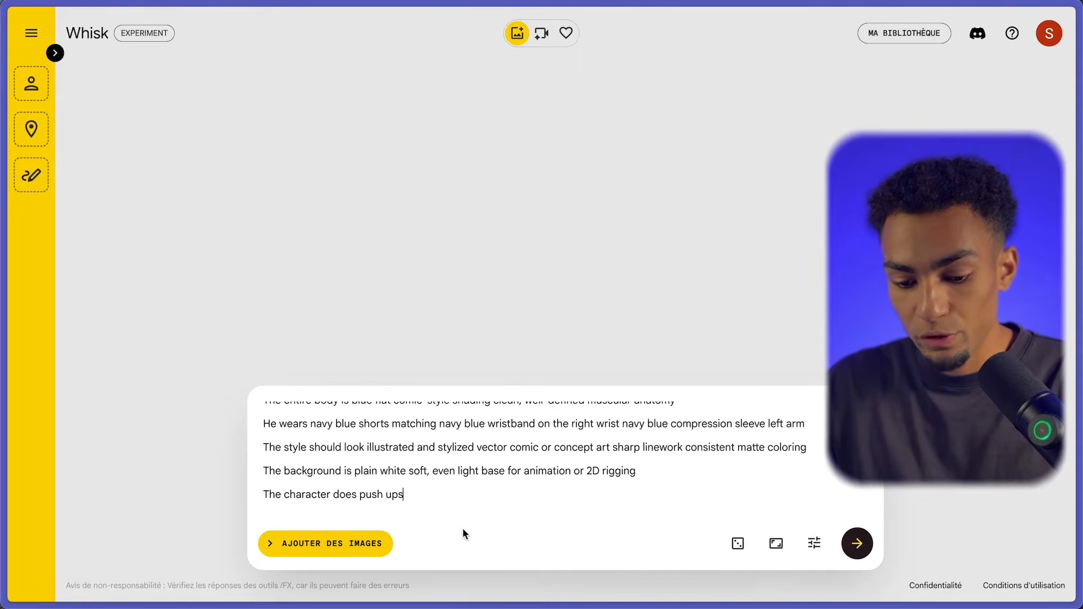
Import the blue muscular character picture as the object reference and generate the push-up images
{"action": "left_click", "coordinate": [337, 542]}
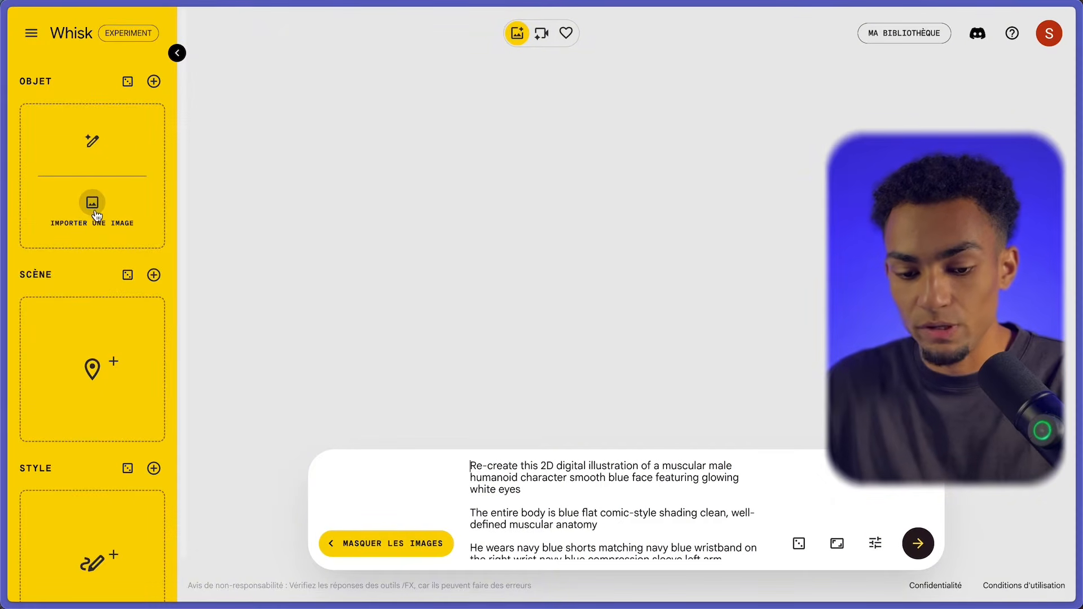
{"action": "left_click", "coordinate": [96, 212]}
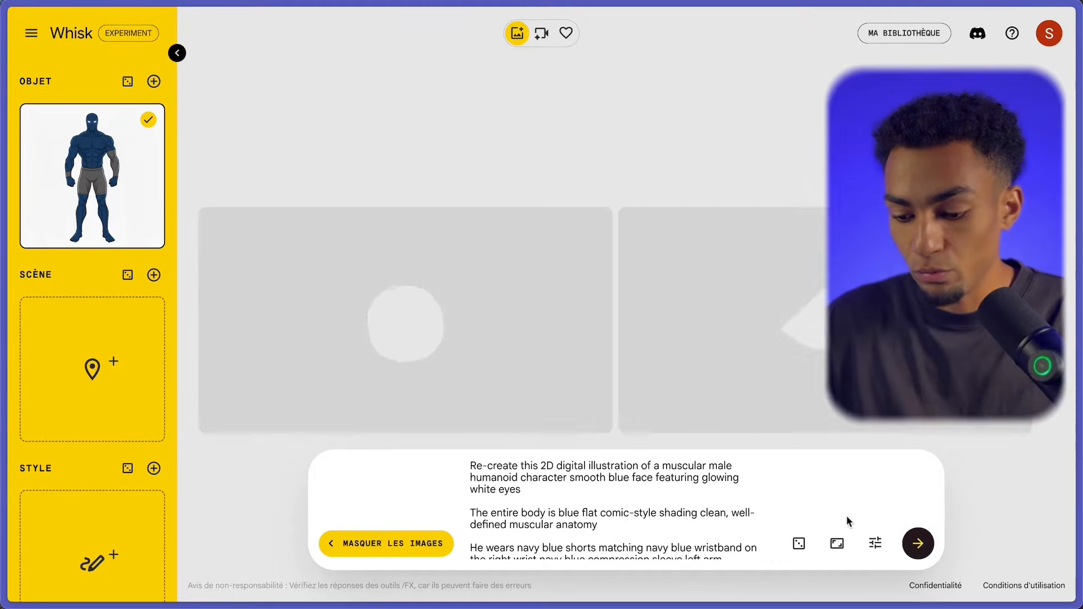
{"action": "left_click", "coordinate": [836, 543]}
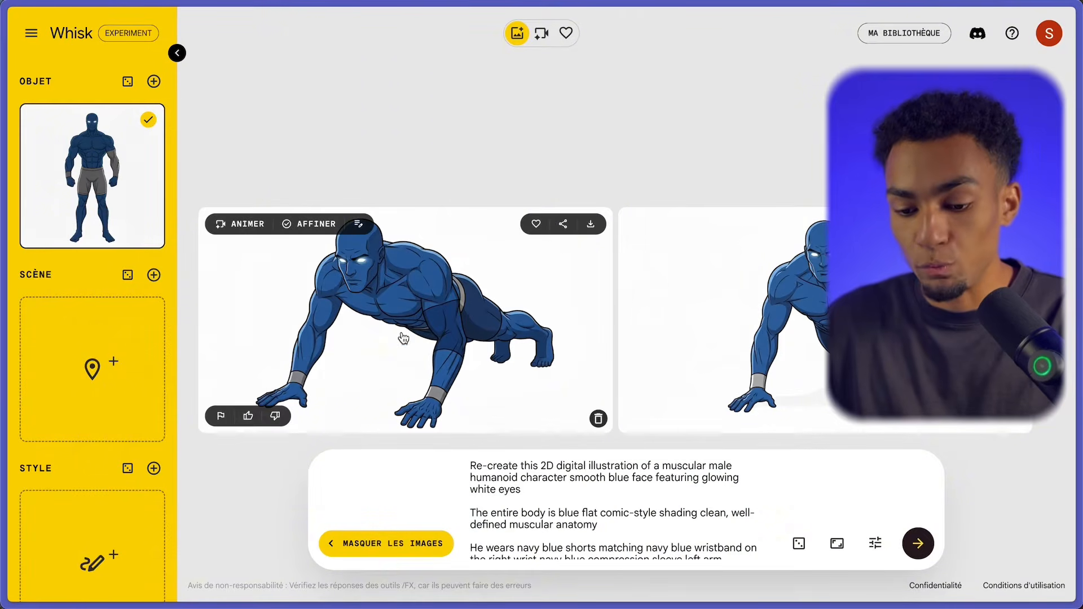
Open the first generated push-up image for refinement and replace its prompt with "Le personnage est rouge"
{"action": "left_click", "coordinate": [404, 331]}
{"action": "key", "text": "ctrl+a"}
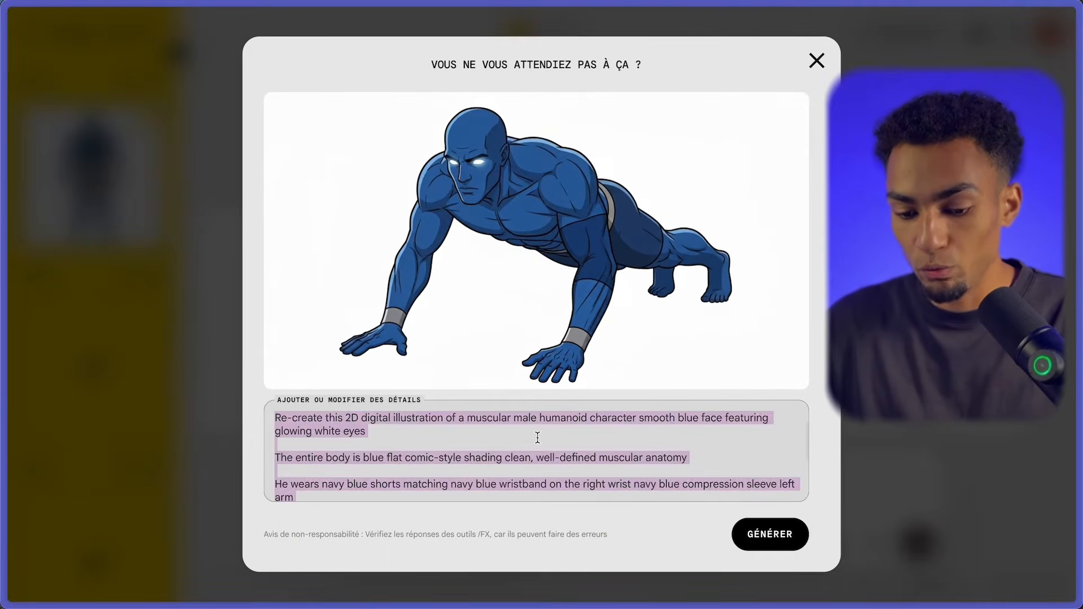
{"action": "key", "text": "BackSpace"}
{"action": "type", "text": "Le personnage est rouge"}
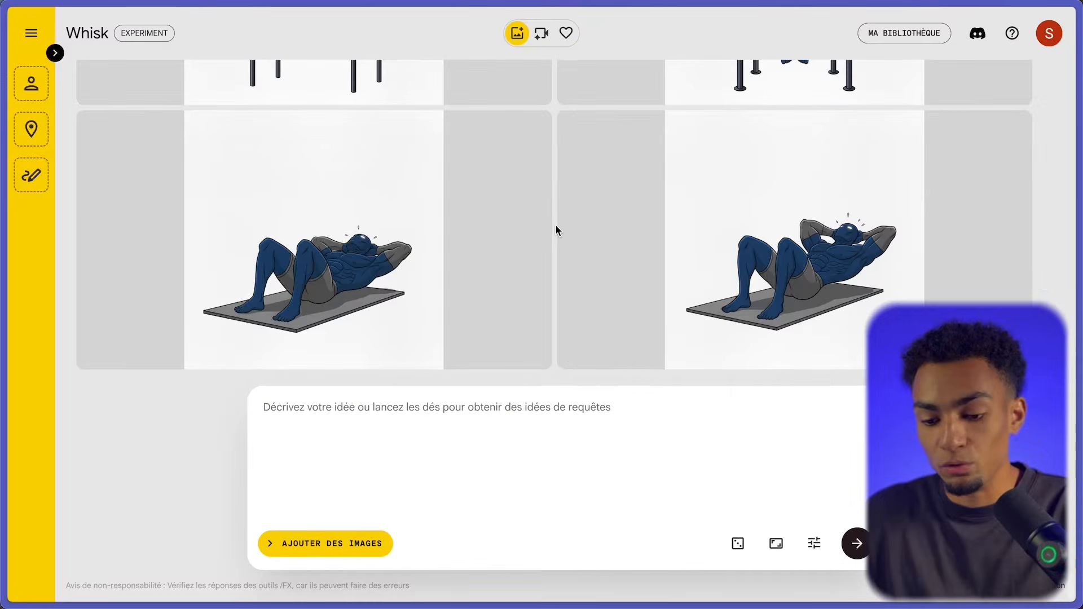
Review the generated character poses in the Whisk gallery, including the sit-up and running images
{"action": "scroll", "coordinate": [554, 225], "scroll_direction": "up", "scroll_amount": 5}
{"action": "scroll", "coordinate": [549, 232], "scroll_direction": "down", "scroll_amount": 5}
{"action": "left_click", "coordinate": [409, 257]}
{"action": "left_click", "coordinate": [957, 241]}
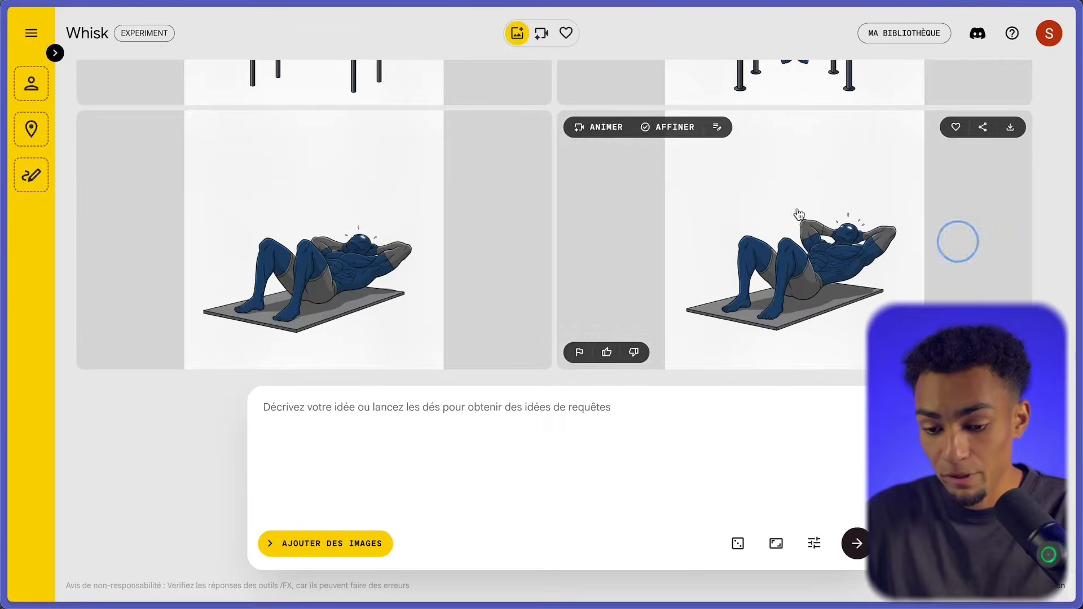
{"action": "scroll", "coordinate": [553, 201], "scroll_direction": "up", "scroll_amount": 8}
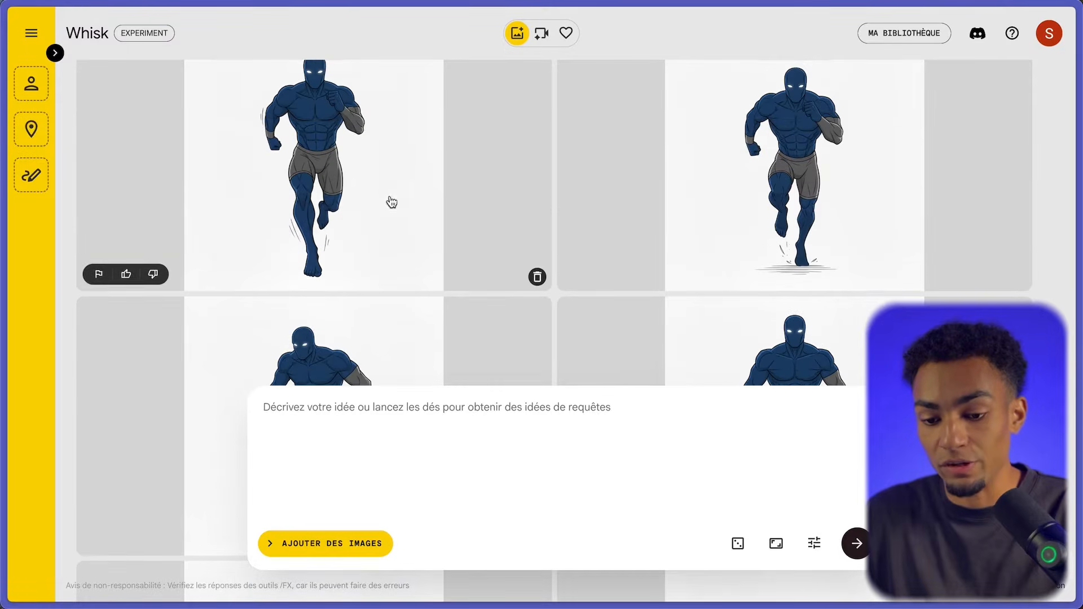
{"action": "scroll", "coordinate": [367, 201], "scroll_direction": "down", "scroll_amount": 4}
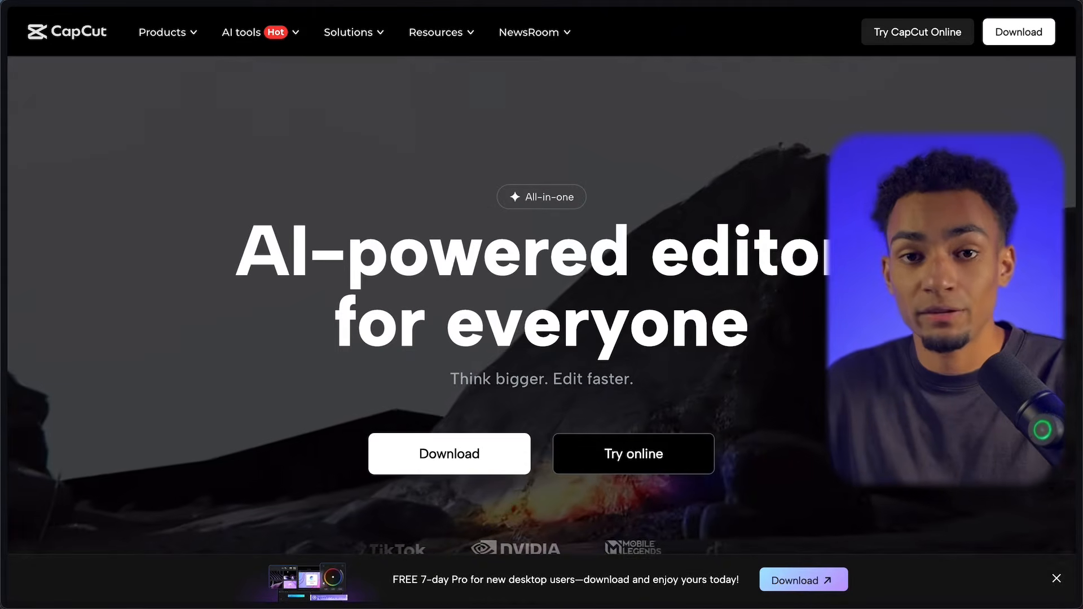
Switch to CapCut and look over its homepage and the pose images in the project's media
{"action": "scroll", "coordinate": [542, 304], "scroll_direction": "down", "scroll_amount": 8}
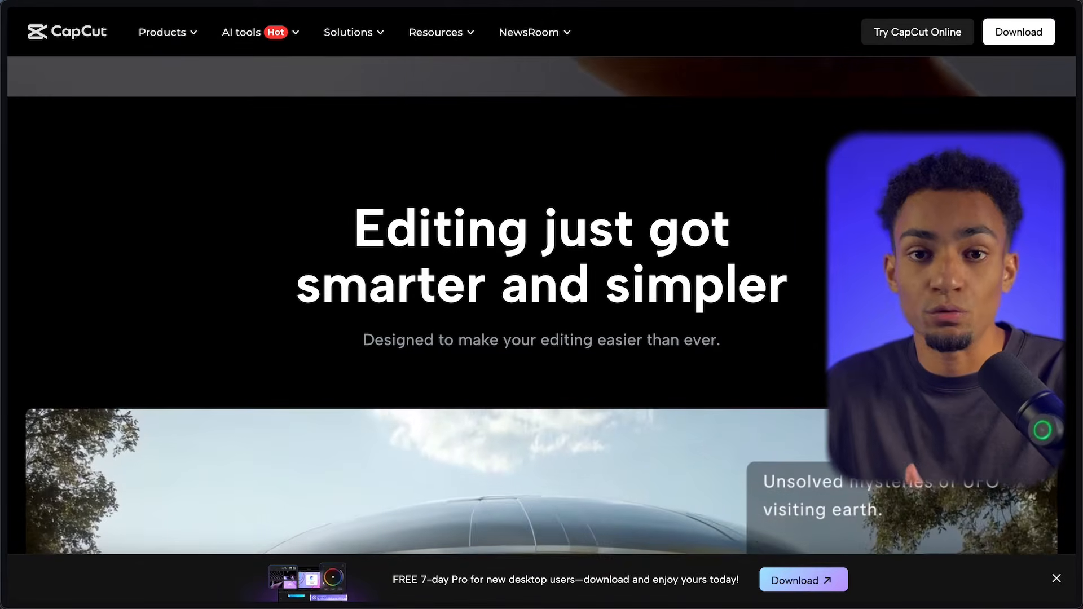
{"action": "scroll", "coordinate": [567, 234], "scroll_direction": "down", "scroll_amount": 4}
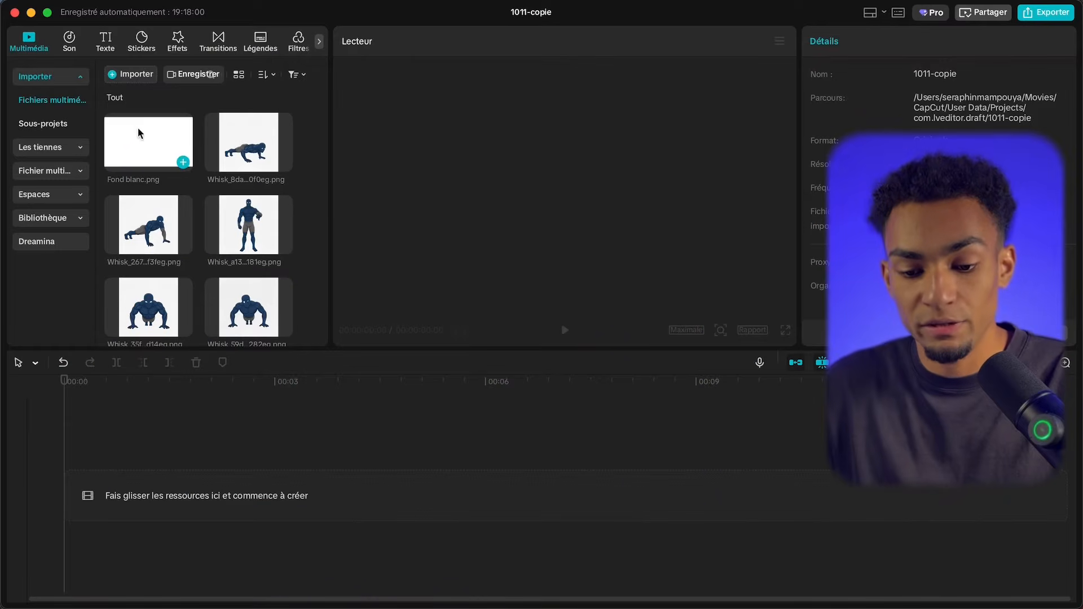
{"action": "scroll", "coordinate": [307, 191], "scroll_direction": "down", "scroll_amount": 2}
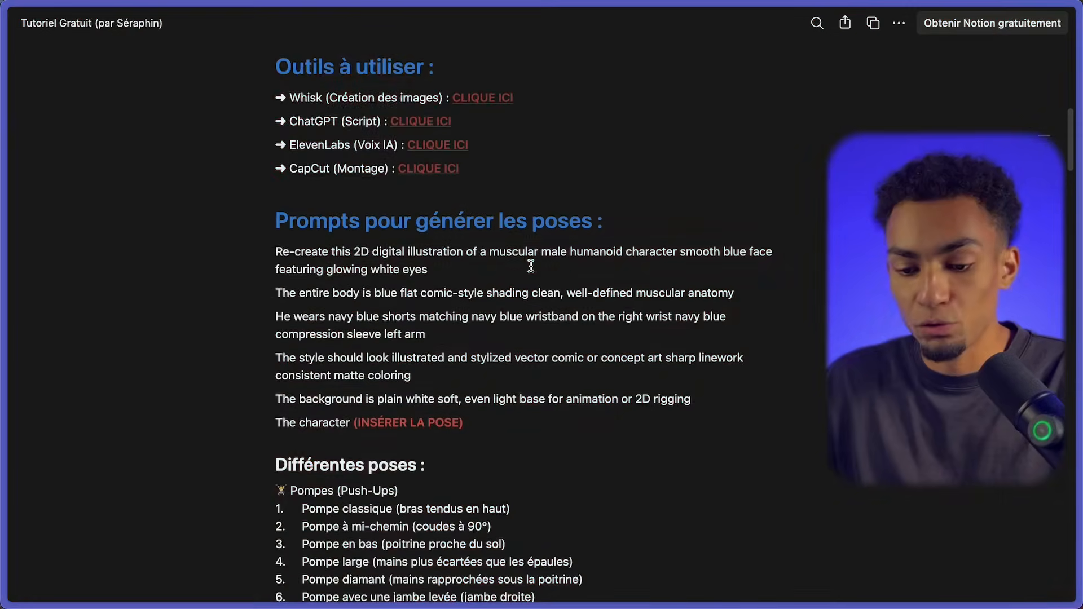
Copy the video script prompt about the five most common push-up mistakes from the Notion page into ChatGPT
{"action": "scroll", "coordinate": [531, 266], "scroll_direction": "down", "scroll_amount": 6}
{"action": "scroll", "coordinate": [531, 266], "scroll_direction": "down", "scroll_amount": 20}
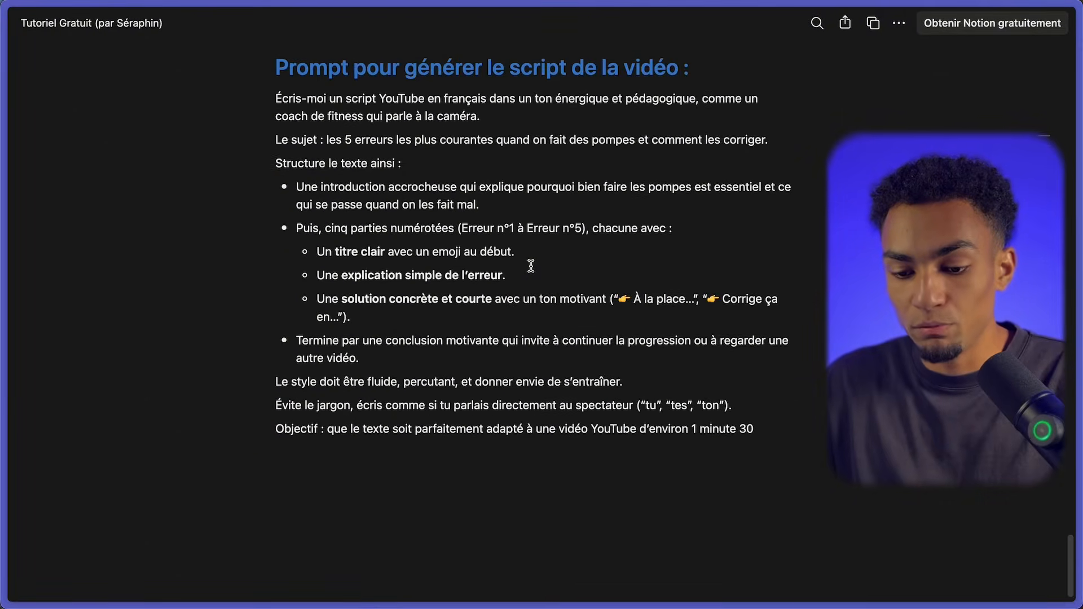
{"action": "scroll", "coordinate": [392, 113], "scroll_direction": "up", "scroll_amount": 1}
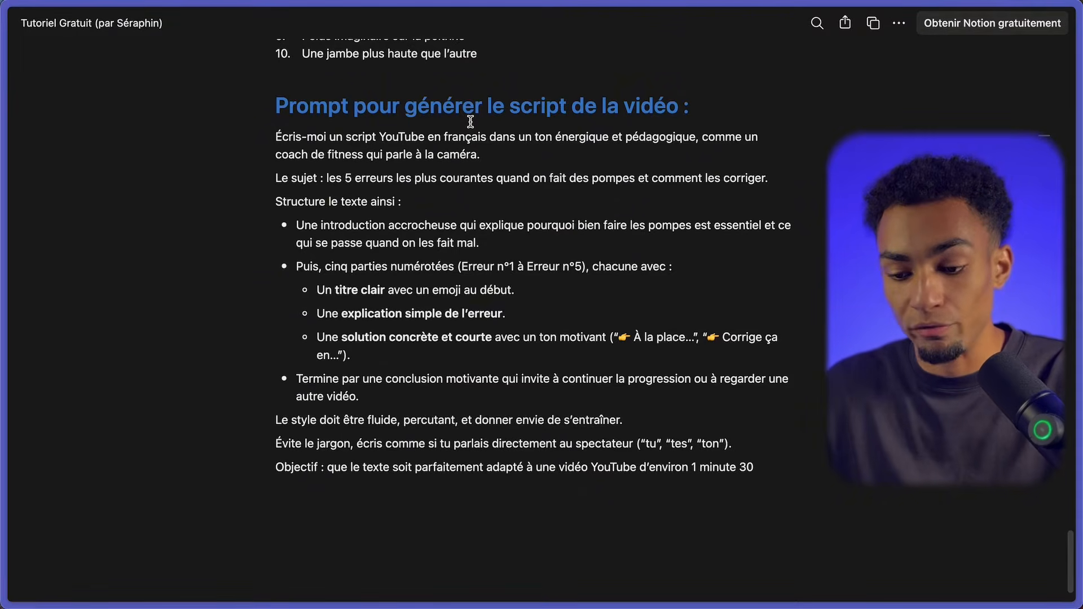
{"action": "left_click_drag", "start_coordinate": [273, 137], "coordinate": [795, 482]}
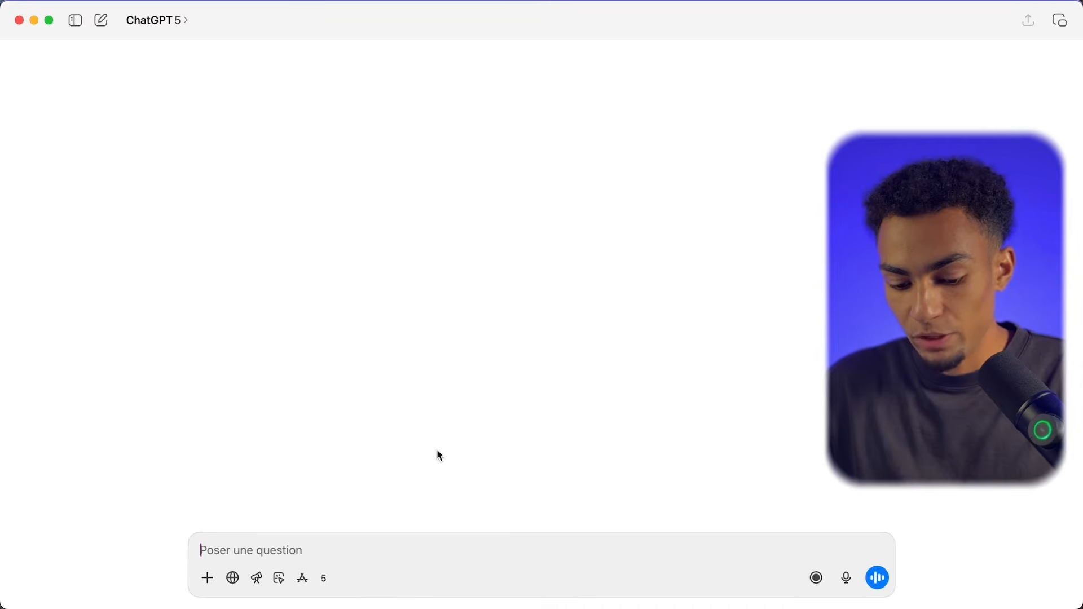
{"action": "key", "text": "super+v"}
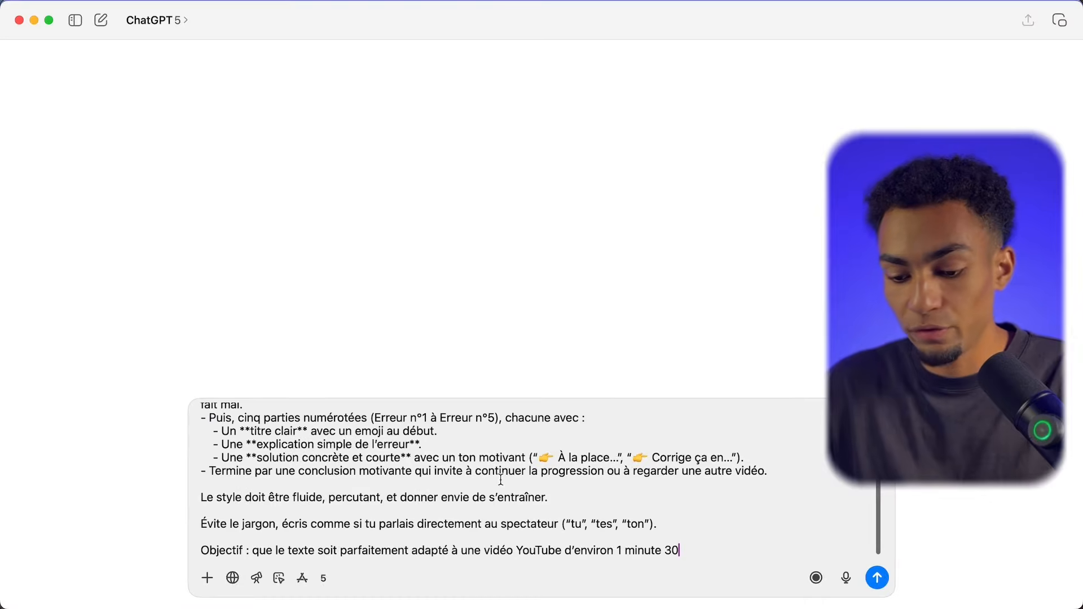
Check the pasted script prompt, submit it to ChatGPT, and read through the generated script
{"action": "scroll", "coordinate": [500, 480], "scroll_direction": "up", "scroll_amount": 5}
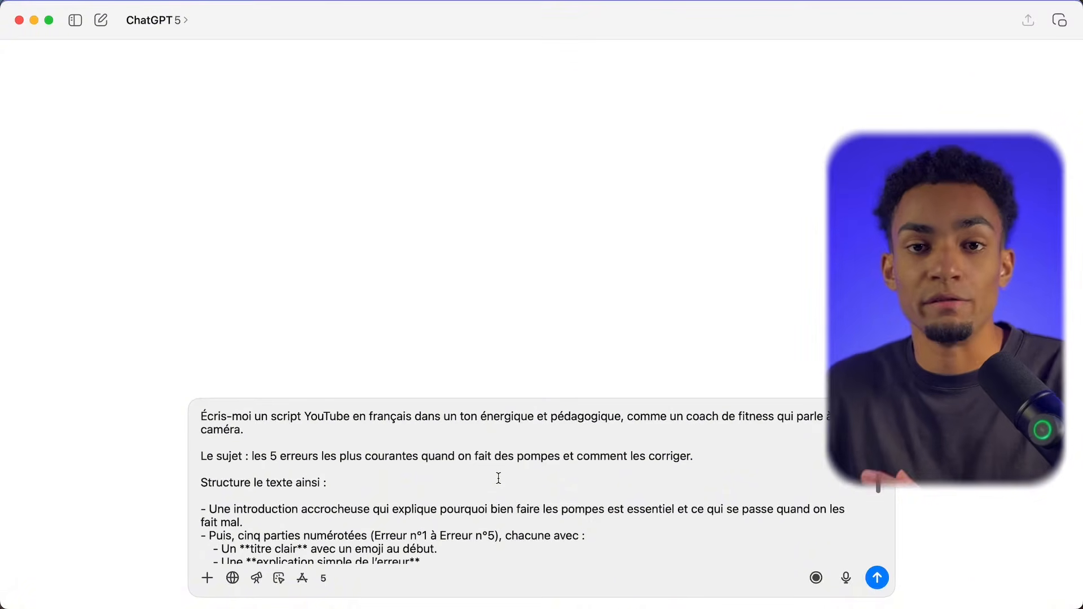
{"action": "scroll", "coordinate": [553, 482], "scroll_direction": "down", "scroll_amount": 5}
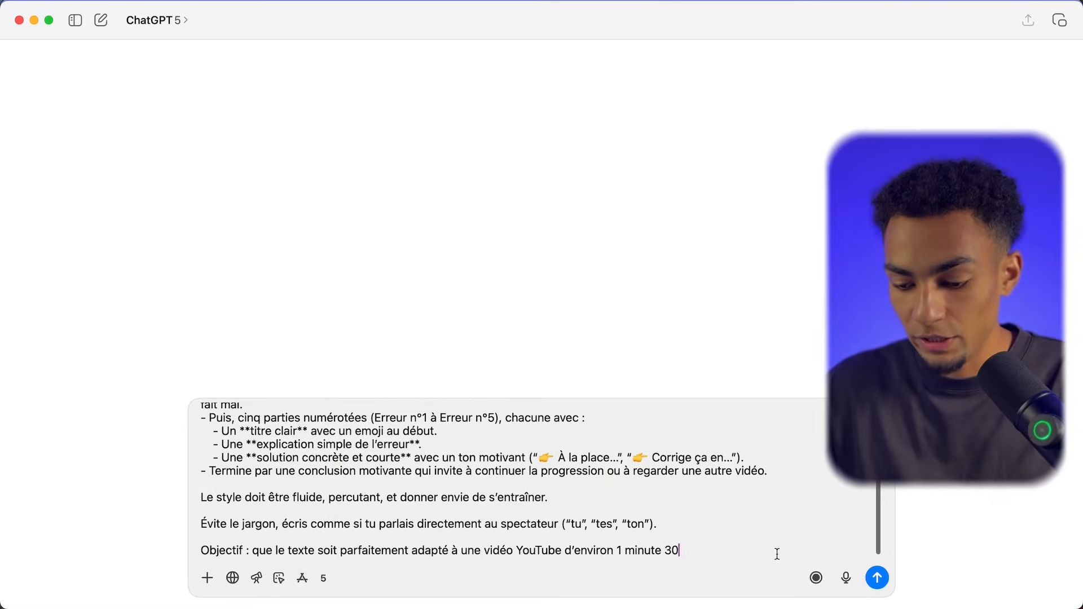
{"action": "left_click", "coordinate": [879, 575]}
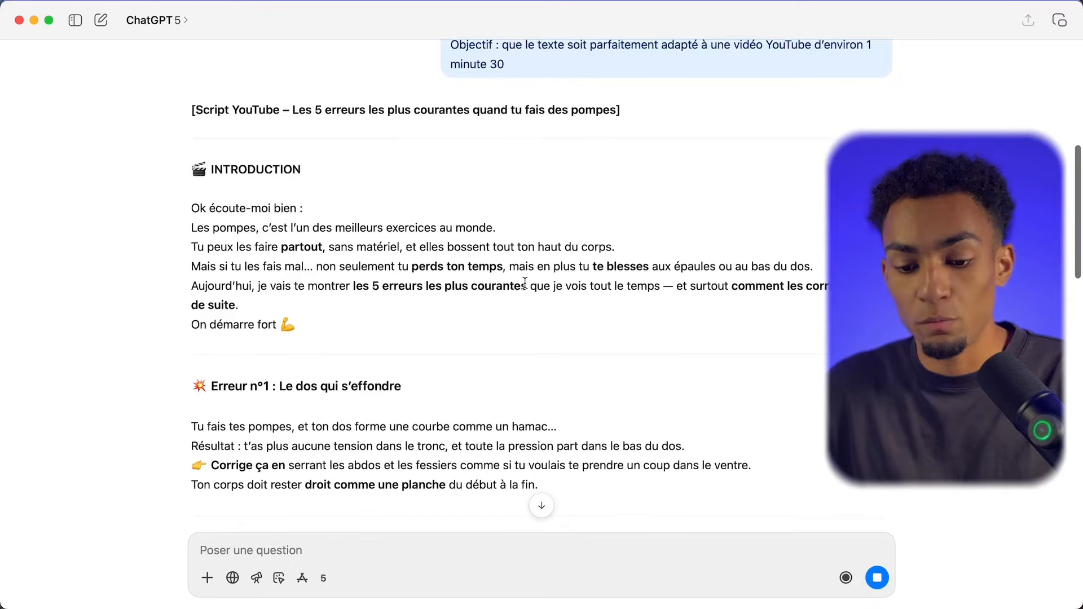
{"action": "scroll", "coordinate": [525, 282], "scroll_direction": "down", "scroll_amount": 5}
{"action": "scroll", "coordinate": [525, 283], "scroll_direction": "down", "scroll_amount": 7}
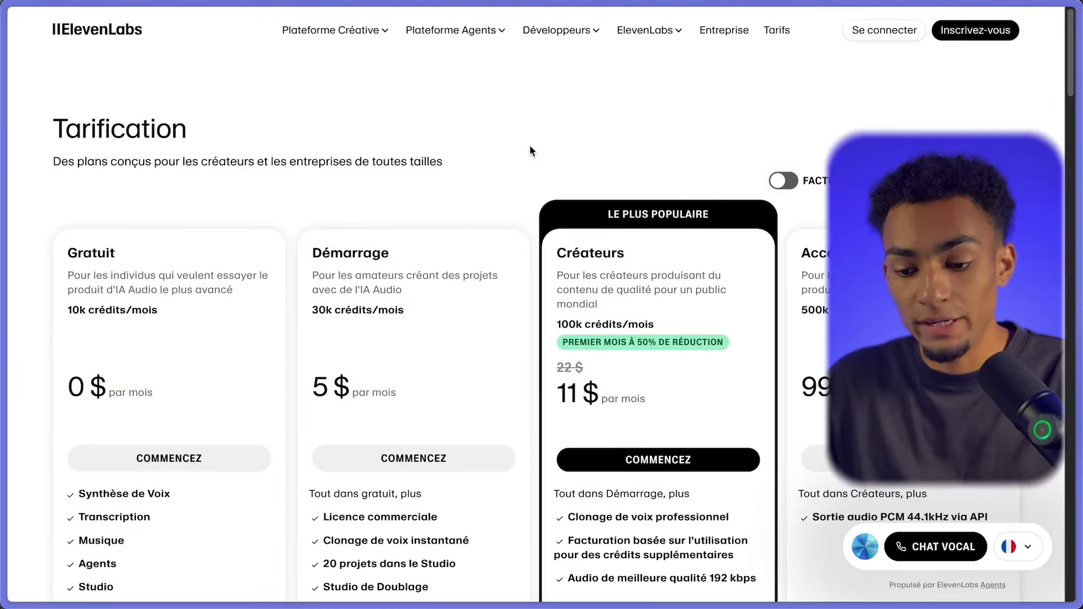
Switch to the ElevenLabs site and look over its subscription plans
{"action": "scroll", "coordinate": [536, 144], "scroll_direction": "down", "scroll_amount": 3}
{"action": "scroll", "coordinate": [525, 147], "scroll_direction": "down", "scroll_amount": 1}
{"action": "double_click", "coordinate": [105, 107]}
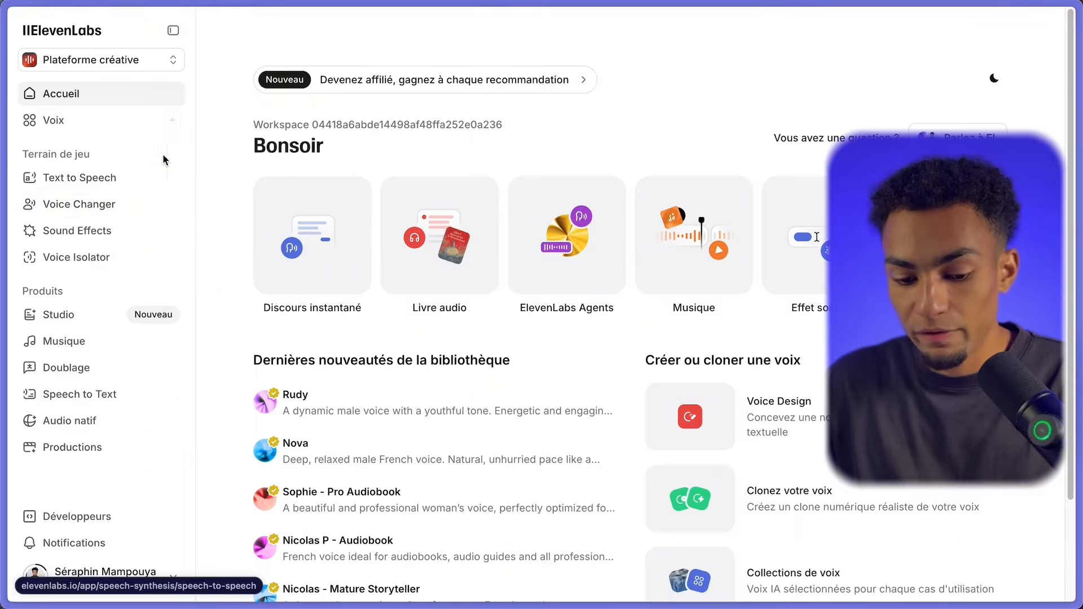
Replace the Text to Speech text with the push-up introduction, from "Les pompes font partie des meilleurs exercices" to "Laisse-moi t'aider à corriger ça."
{"action": "left_click", "coordinate": [99, 179]}
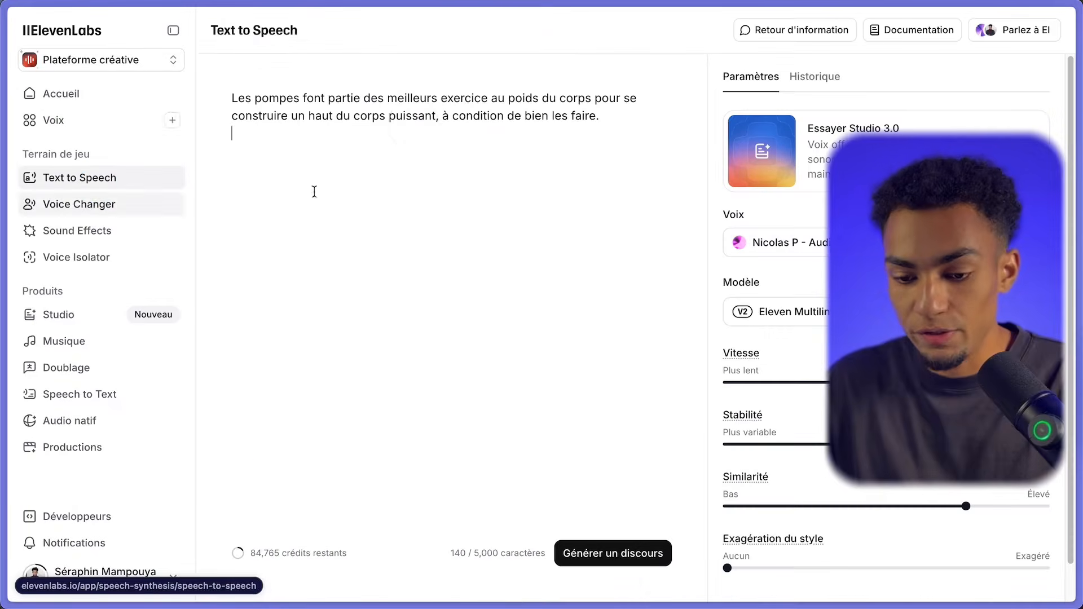
{"action": "key", "text": "ctrl+a"}
{"action": "type", "text": "Les pompes font partie des meilleurs exercices au poids du corps pour se construire un haut du corps puissant, à condition de bien les faire. Mais si tu les fais mal, non seulement tu perds ton temps, mais en plus tu sabotes tes progrès et tu risques une blessure. Soyons honnêtes : il y a de grandes chances que tu fasses au moins une de ces cinq erreurs. Laisse-moi t’aider à corriger ça."}
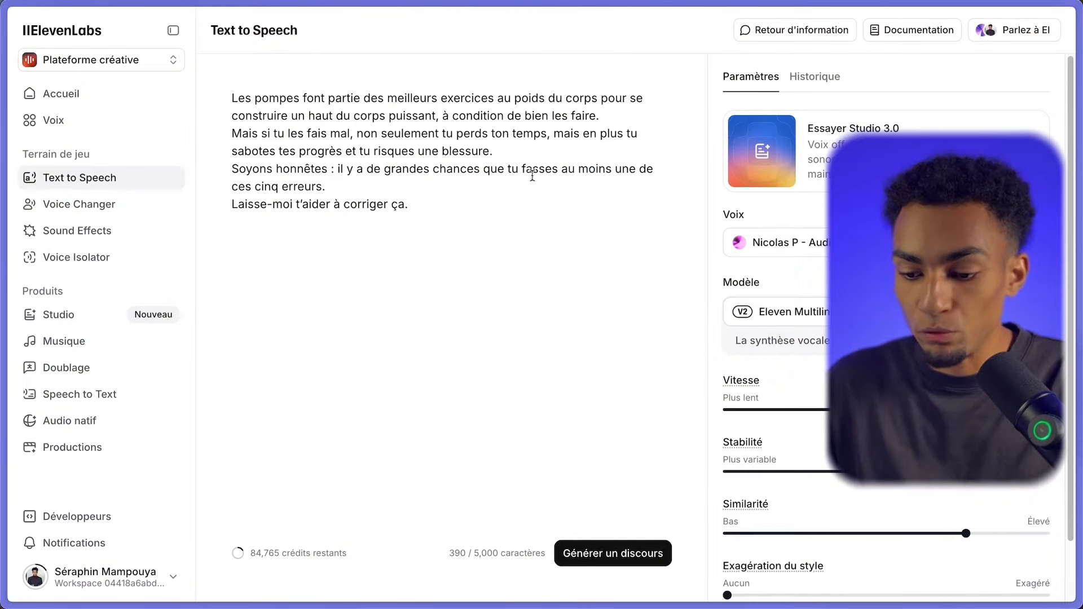
Explore the ElevenLabs voice library and filter the voices by language French and gender Homme
{"action": "left_click", "coordinate": [886, 242]}
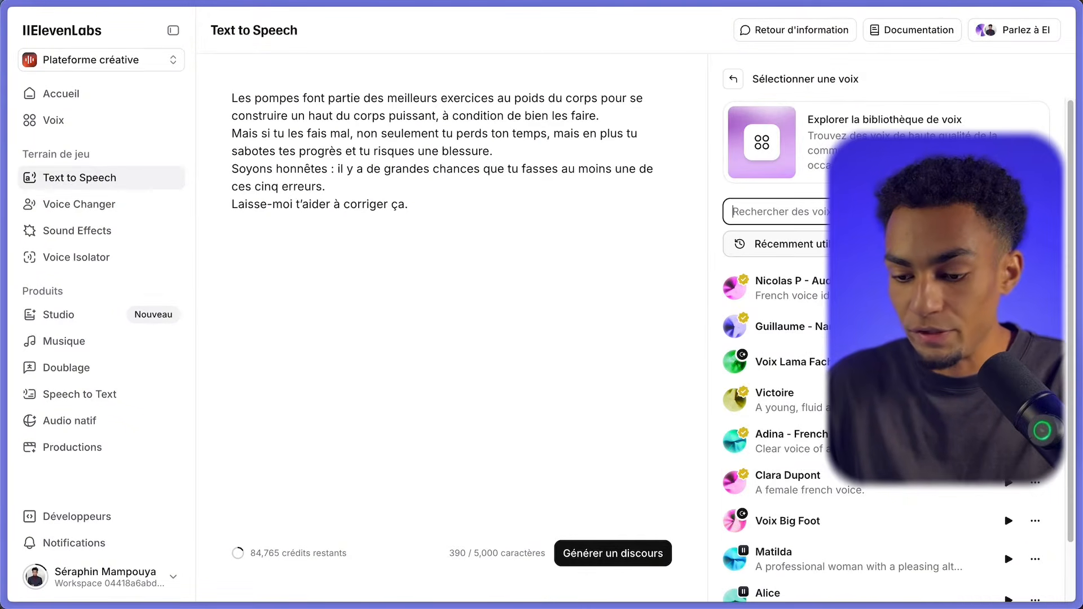
{"action": "left_click", "coordinate": [90, 119]}
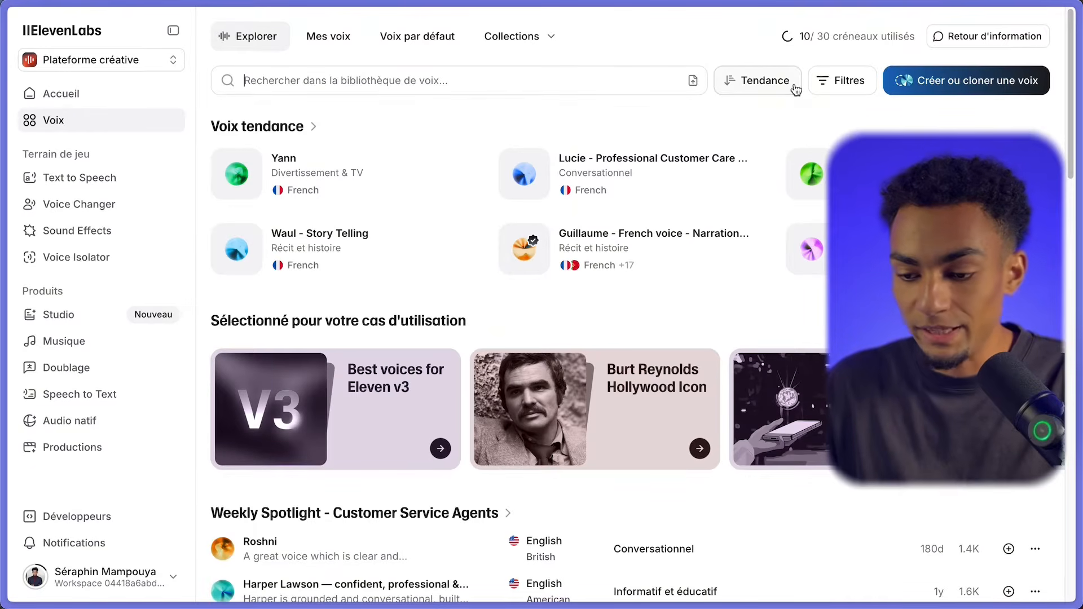
{"action": "left_click", "coordinate": [840, 81]}
{"action": "left_click", "coordinate": [401, 138]}
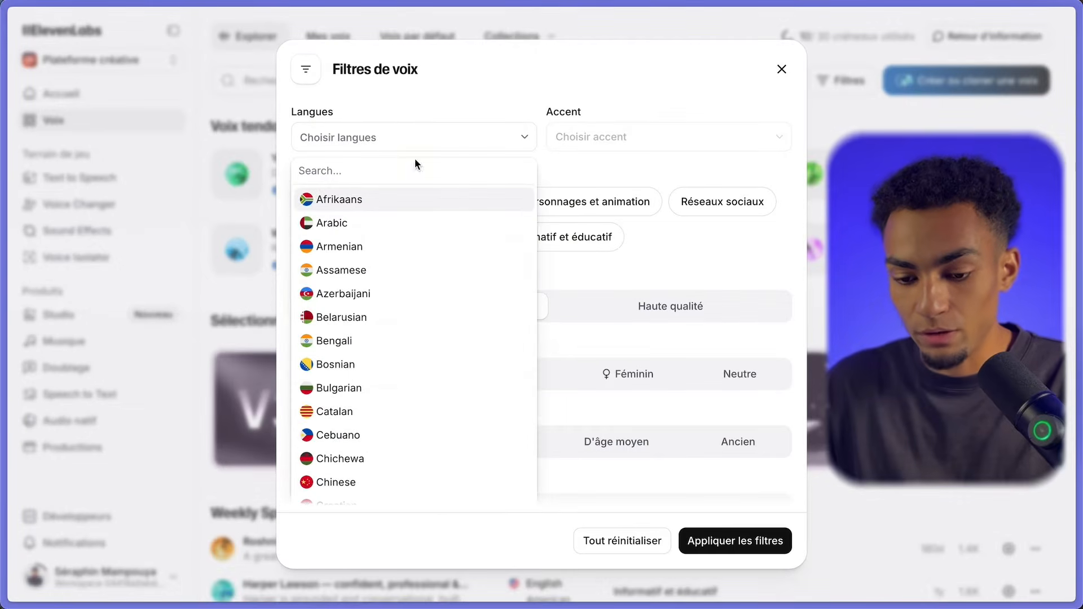
{"action": "type", "text": "fr"}
{"action": "left_click", "coordinate": [399, 205]}
{"action": "left_click", "coordinate": [599, 176]}
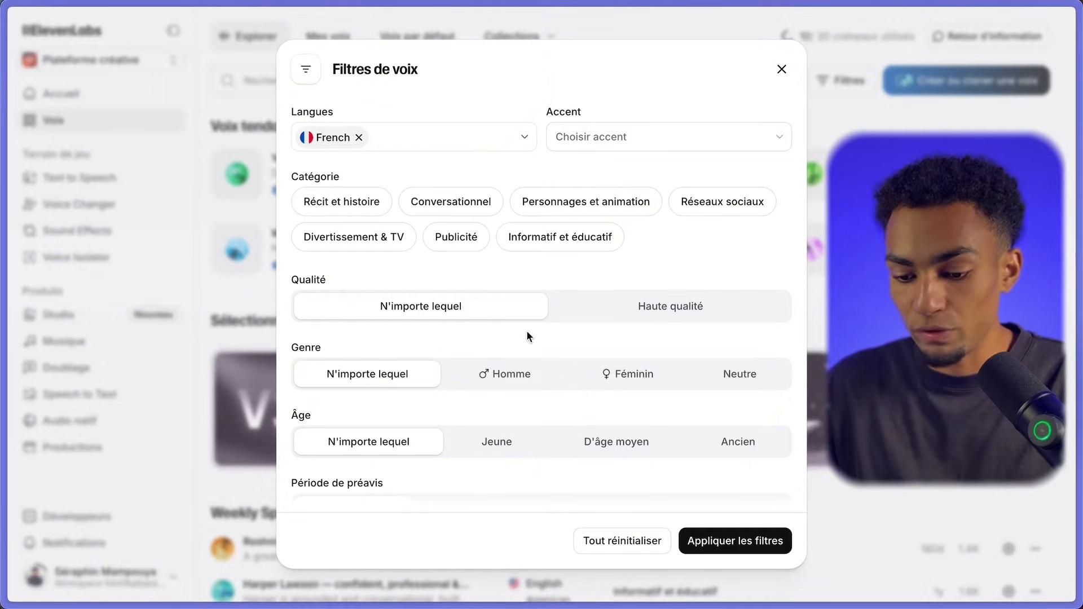
{"action": "left_click", "coordinate": [526, 377]}
{"action": "left_click", "coordinate": [736, 542]}
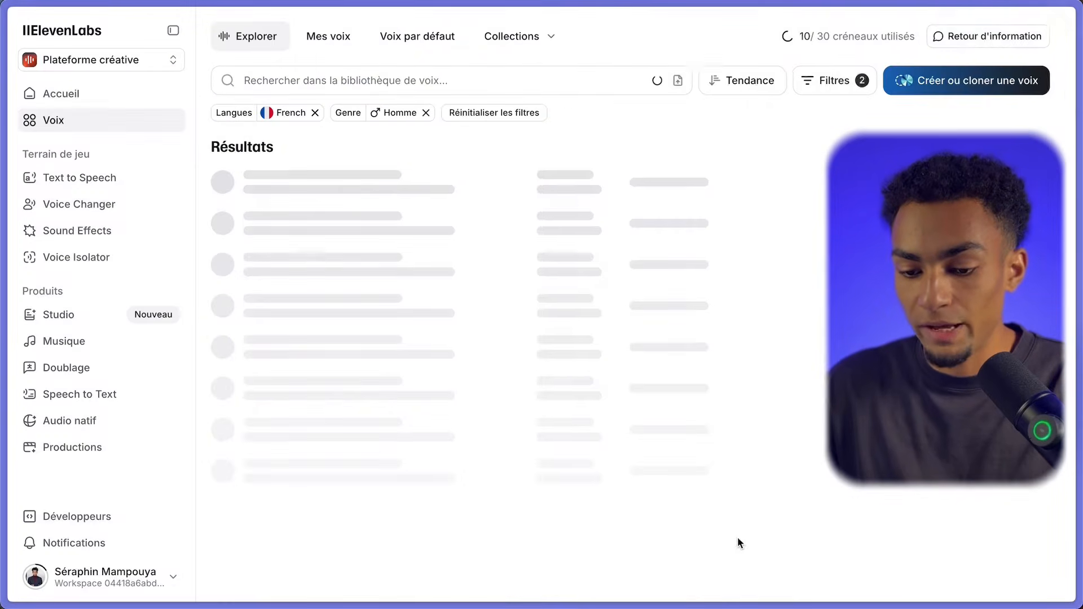
Browse the filtered list of French male voices in the library
{"action": "scroll", "coordinate": [626, 273], "scroll_direction": "down", "scroll_amount": 15}
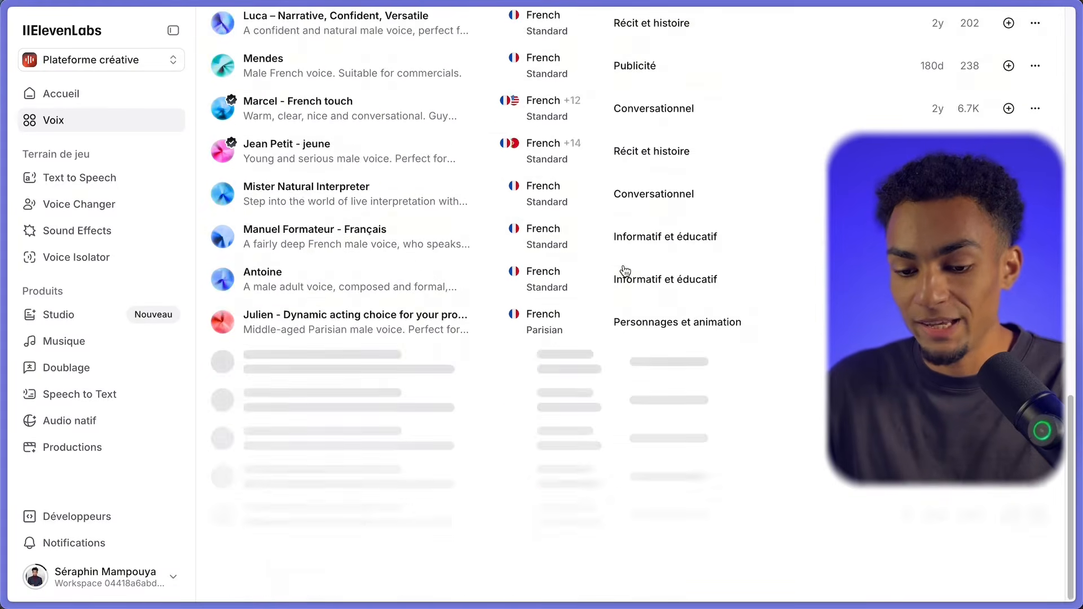
{"action": "scroll", "coordinate": [628, 273], "scroll_direction": "down", "scroll_amount": 10}
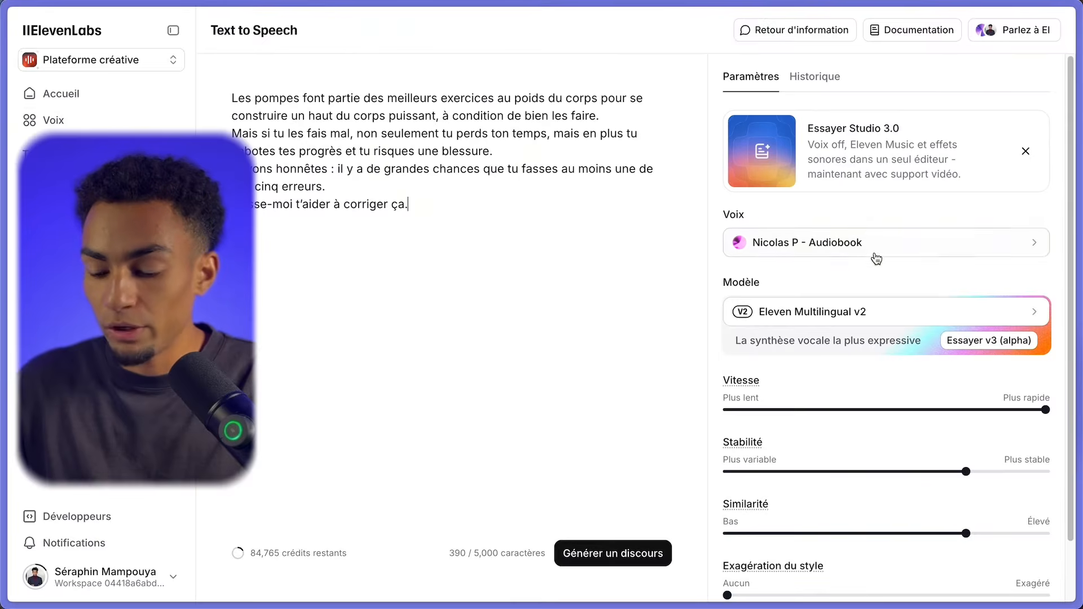
Set the Nicolas P - Audiobook voice's speed to 1.20, raise the style exaggeration slightly and generate the speech
{"action": "scroll", "coordinate": [866, 257], "scroll_direction": "down", "scroll_amount": 2}
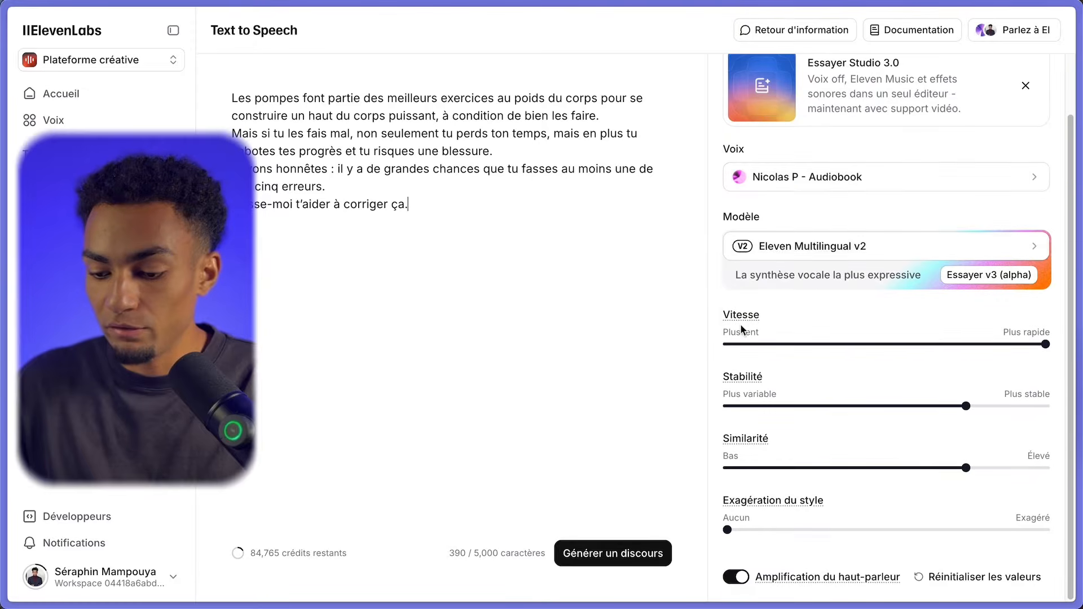
{"action": "left_click_drag", "start_coordinate": [1047, 352], "coordinate": [1050, 351]}
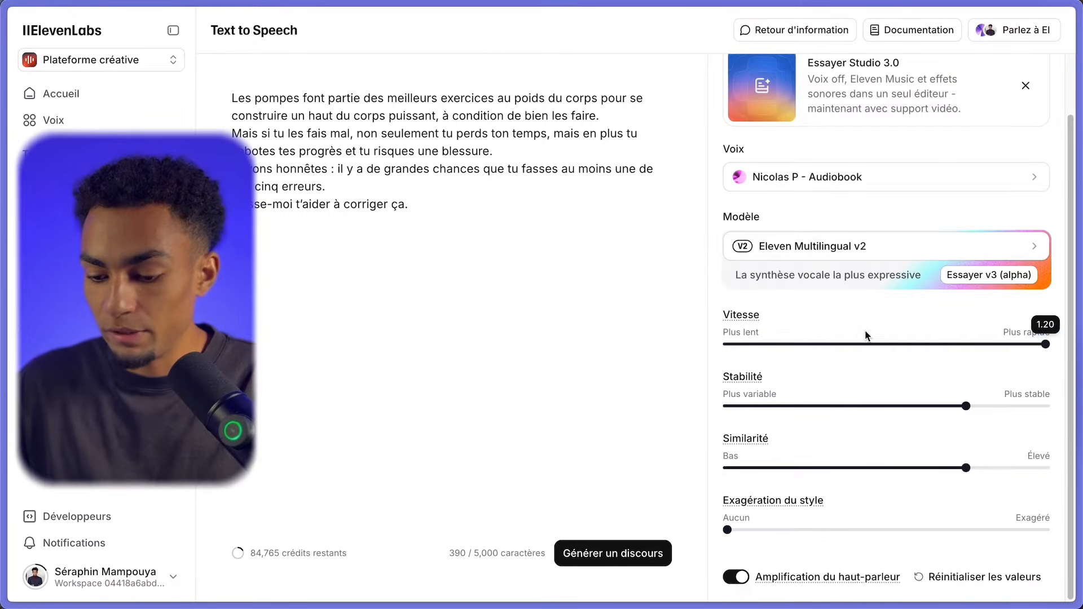
{"action": "left_click", "coordinate": [765, 531]}
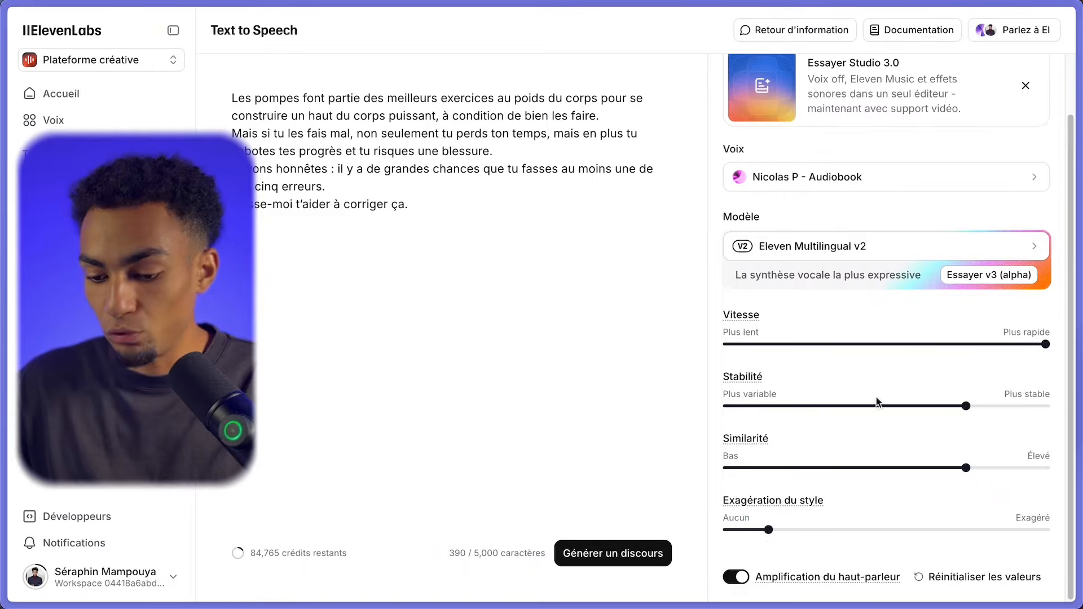
{"action": "left_click", "coordinate": [612, 557]}
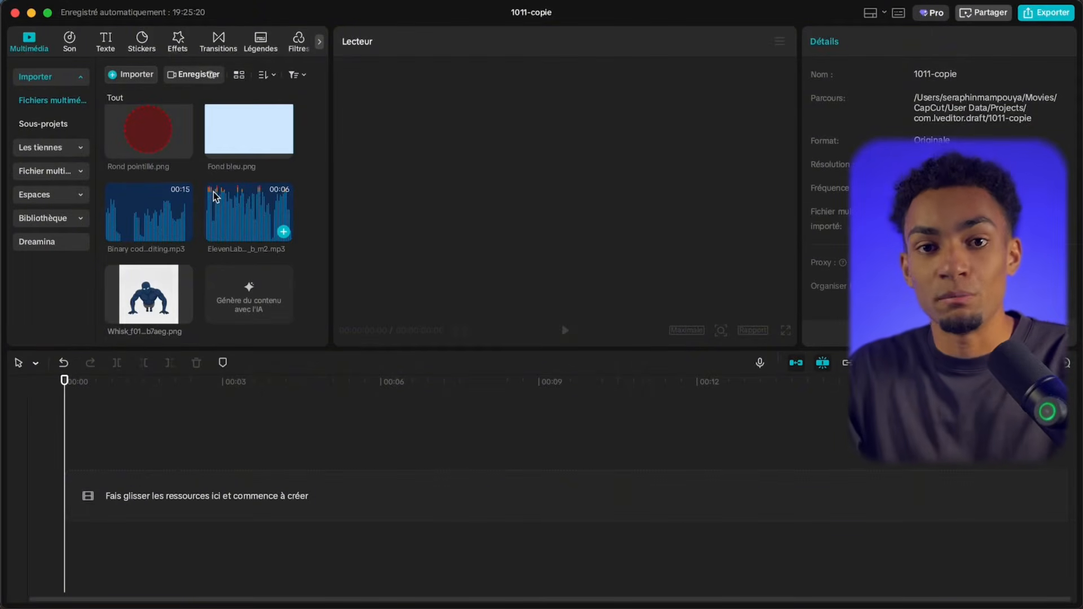
Switch to CapCut and place the two ElevenLabs narration clips back to back at the start of the audio track
{"action": "left_click_drag", "start_coordinate": [252, 227], "coordinate": [153, 539]}
{"action": "left_click_drag", "start_coordinate": [234, 149], "coordinate": [446, 556]}
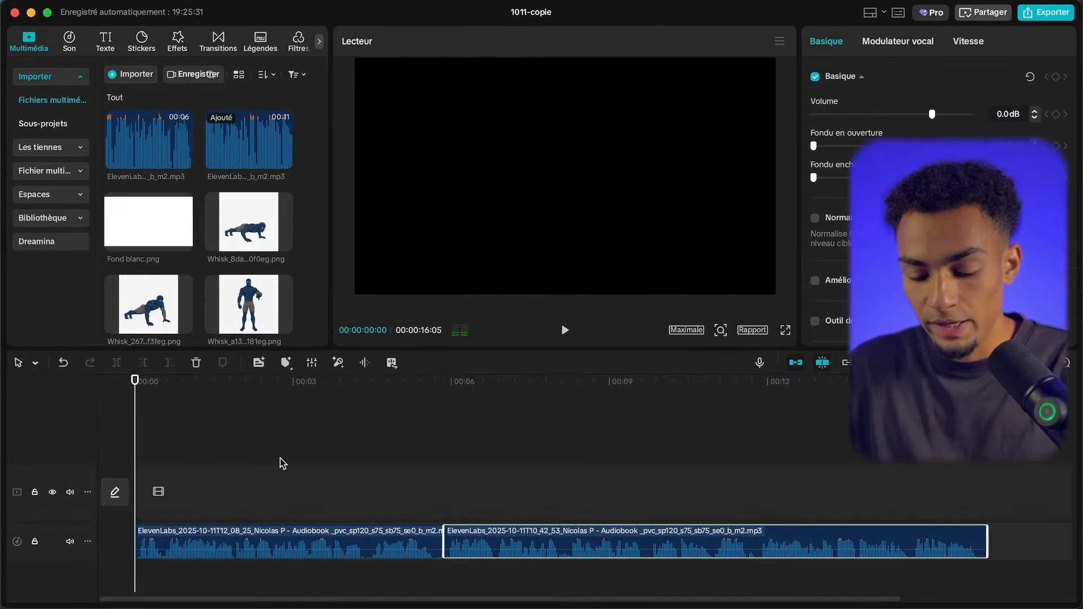
{"action": "scroll", "coordinate": [284, 464], "scroll_direction": "up", "scroll_amount": 5}
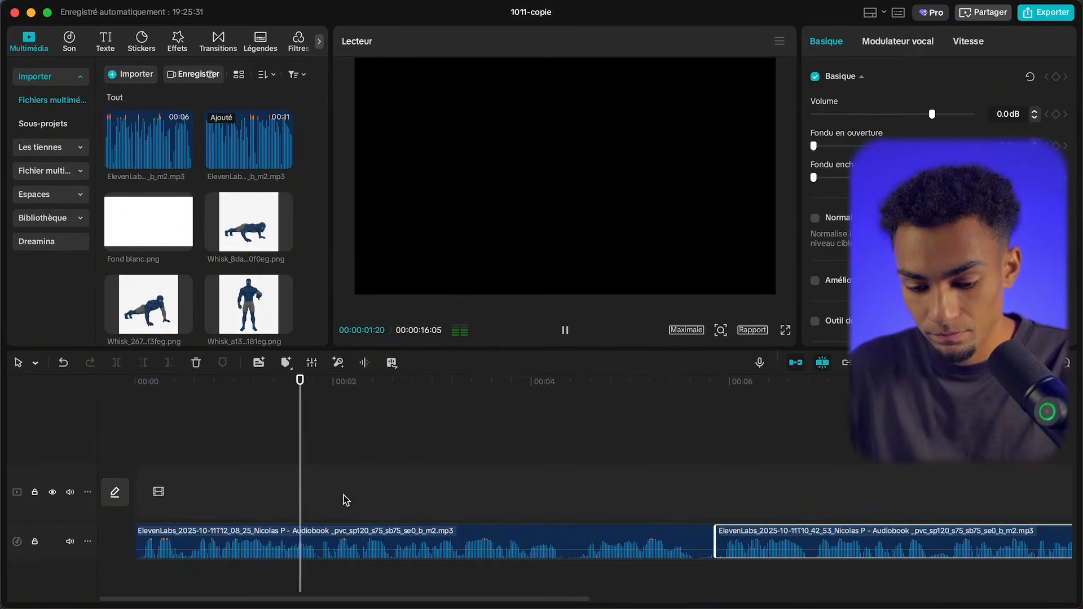
Split the first narration clip at 00:00:01:24 and trim the pause from the start of its second part
{"action": "left_click", "coordinate": [224, 462]}
{"action": "scroll", "coordinate": [223, 462], "scroll_direction": "up", "scroll_amount": 5}
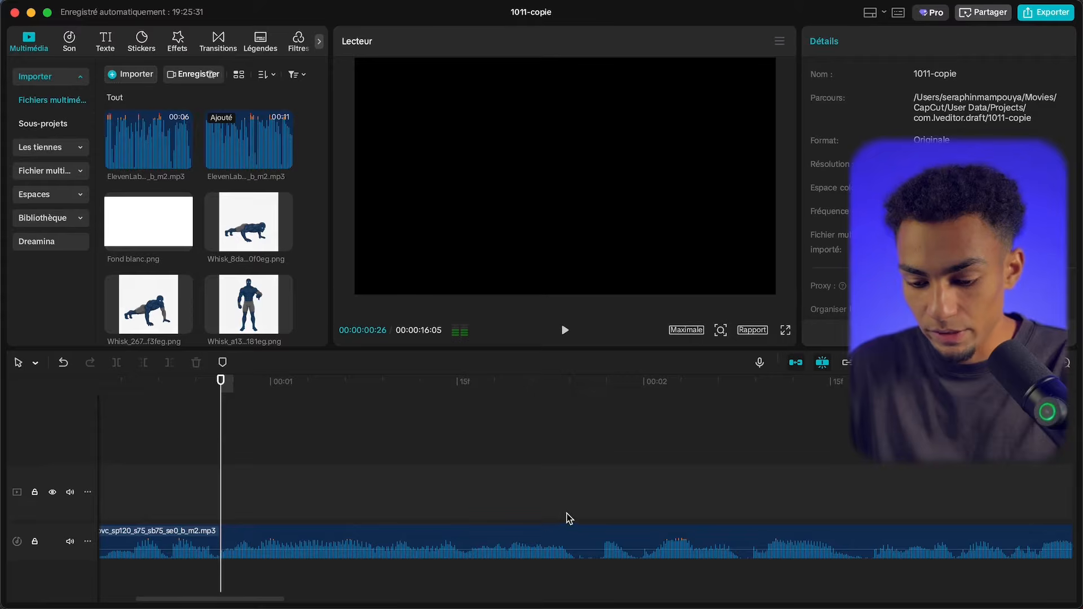
{"action": "left_click", "coordinate": [569, 543]}
{"action": "key", "text": "super+b"}
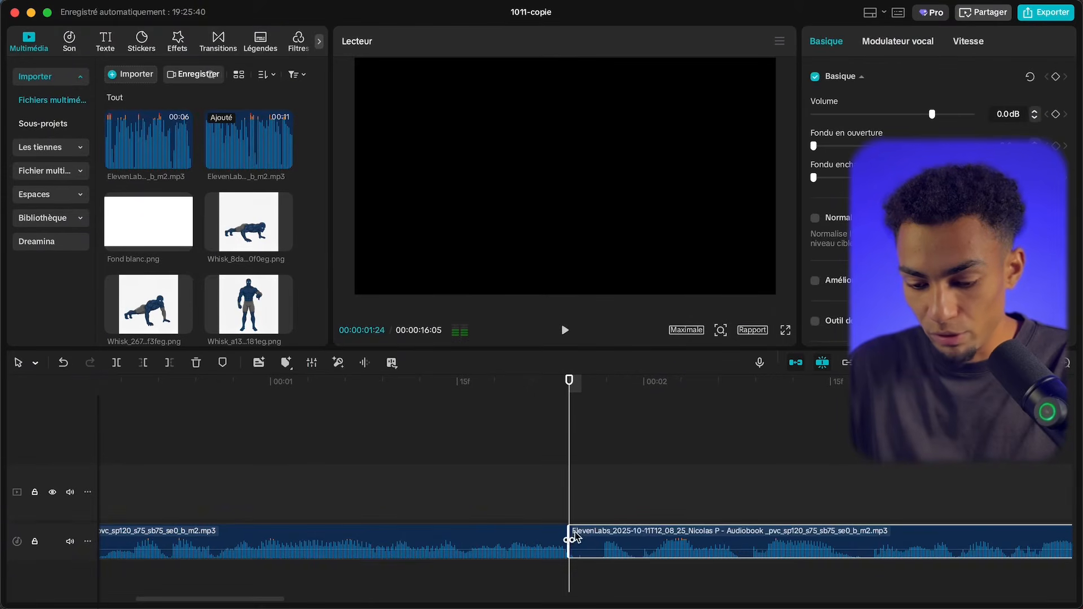
{"action": "mouse_move", "coordinate": [572, 527]}
{"action": "left_mouse_down"}
{"action": "mouse_move", "coordinate": [592, 530]}
{"action": "mouse_move", "coordinate": [585, 536]}
{"action": "left_mouse_up"}
Play back the narration at several points to check the cuts and pacing
{"action": "left_click", "coordinate": [491, 479]}
{"action": "key", "text": "space"}
{"action": "left_click", "coordinate": [510, 527]}
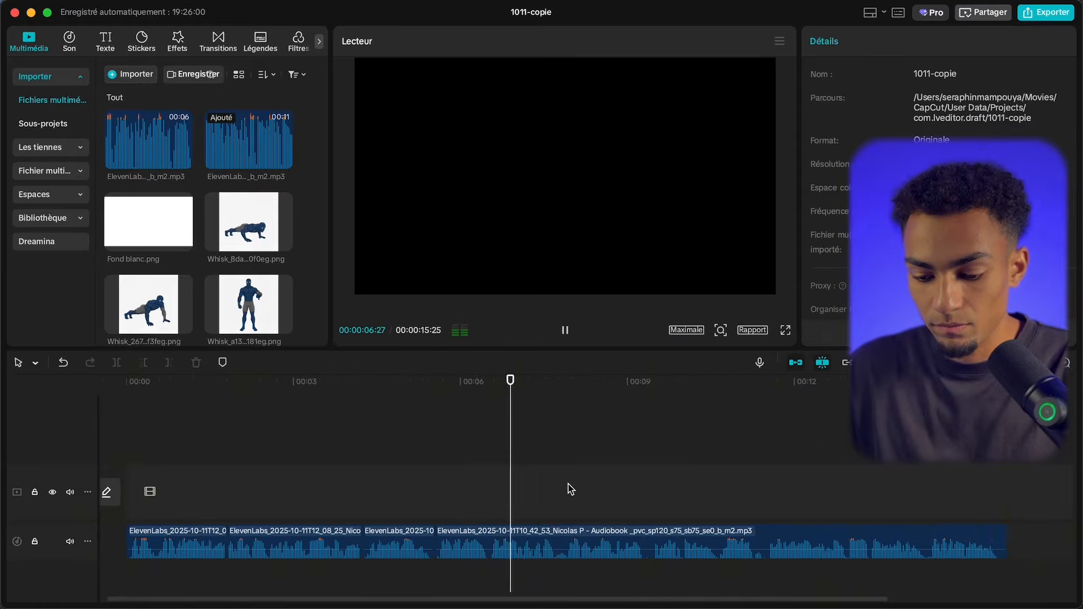
{"action": "left_click", "coordinate": [540, 538]}
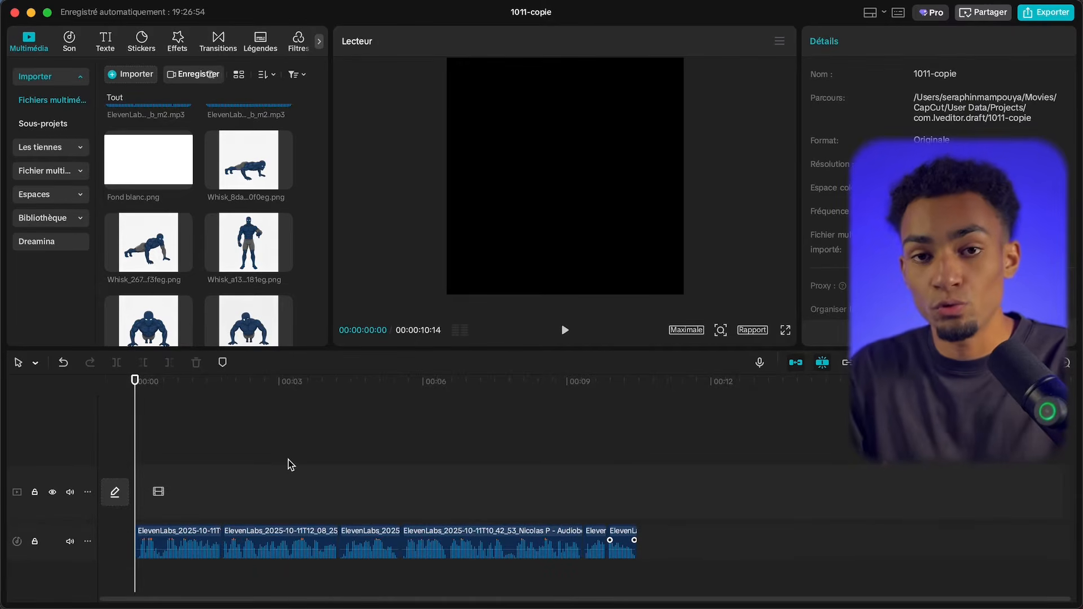
{"action": "key", "text": "space"}
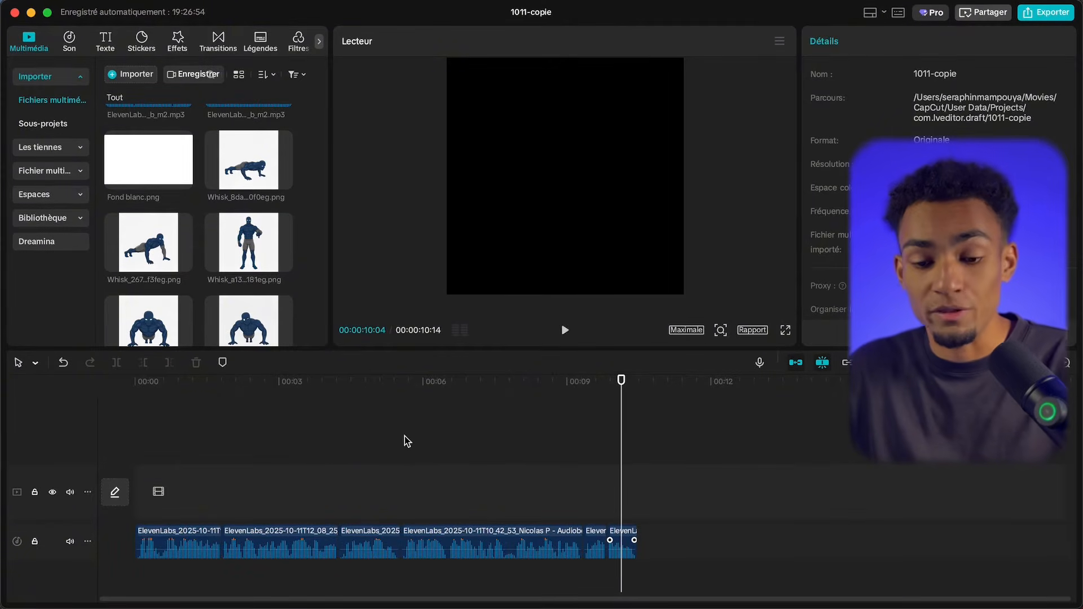
Place Fond bleu.png on the main video track and extend it to the end of the narration
{"action": "scroll", "coordinate": [213, 282], "scroll_direction": "down", "scroll_amount": 5}
{"action": "left_click_drag", "start_coordinate": [243, 169], "coordinate": [155, 481]}
{"action": "left_click_drag", "start_coordinate": [377, 478], "coordinate": [636, 479]}
{"action": "left_click_drag", "start_coordinate": [380, 389], "coordinate": [3, 385]}
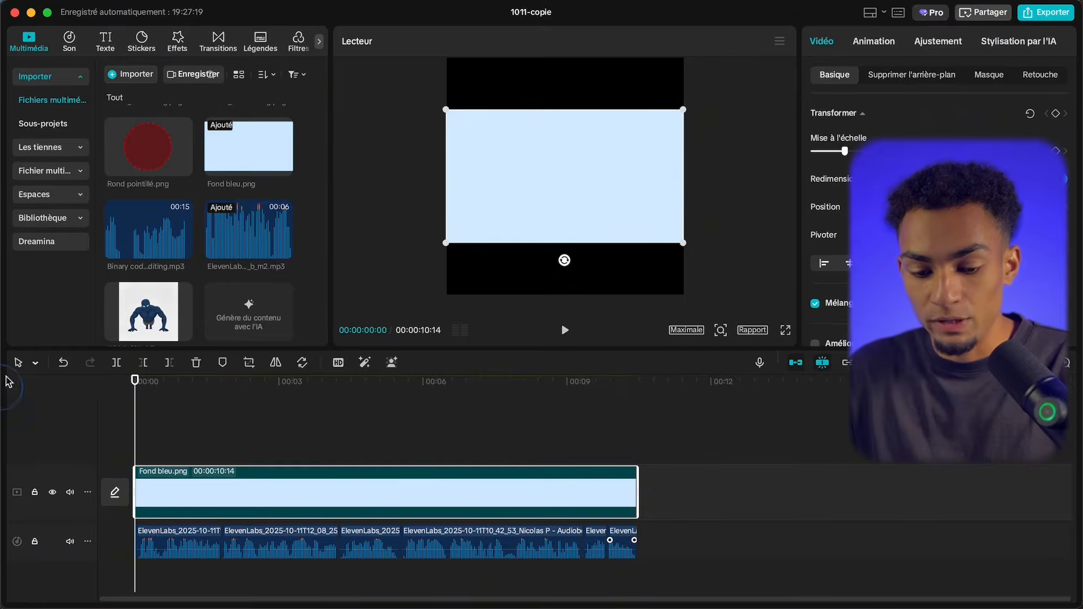
Stack the raised and lowered side-view push-up images on two tracks above the blue background, with the lowered pose starting slightly later
{"action": "scroll", "coordinate": [202, 260], "scroll_direction": "up", "scroll_amount": 5}
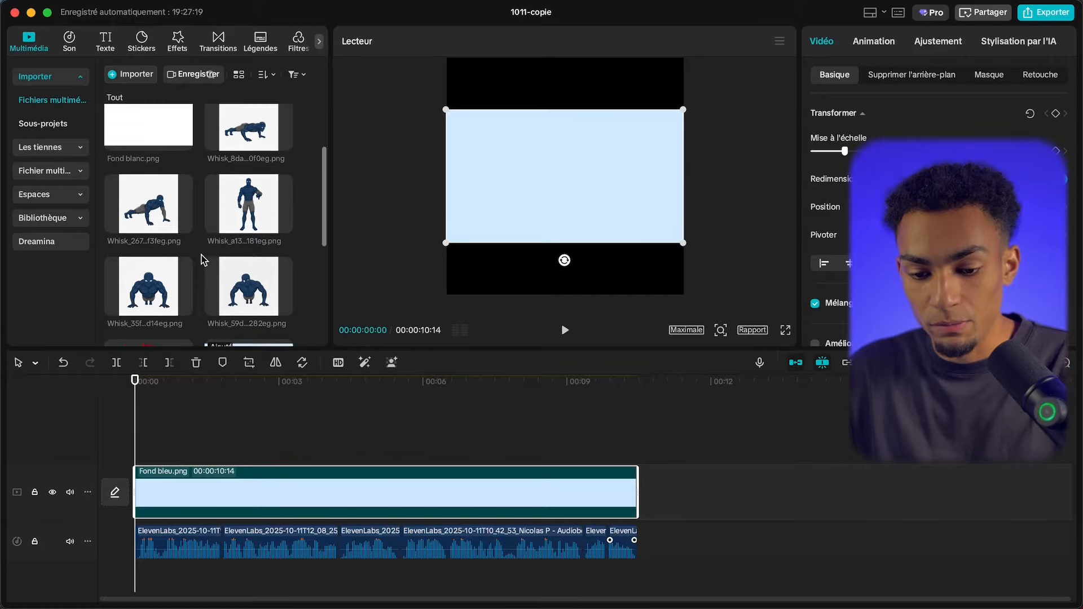
{"action": "left_click_drag", "start_coordinate": [175, 275], "coordinate": [110, 446]}
{"action": "left_click_drag", "start_coordinate": [248, 134], "coordinate": [151, 406]}
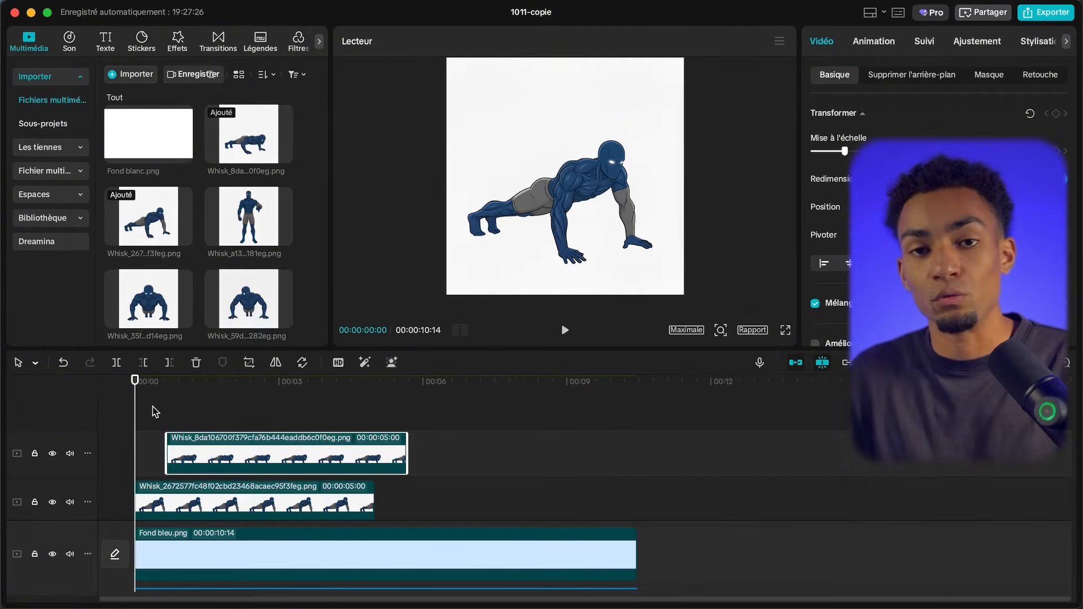
{"action": "left_click", "coordinate": [153, 414]}
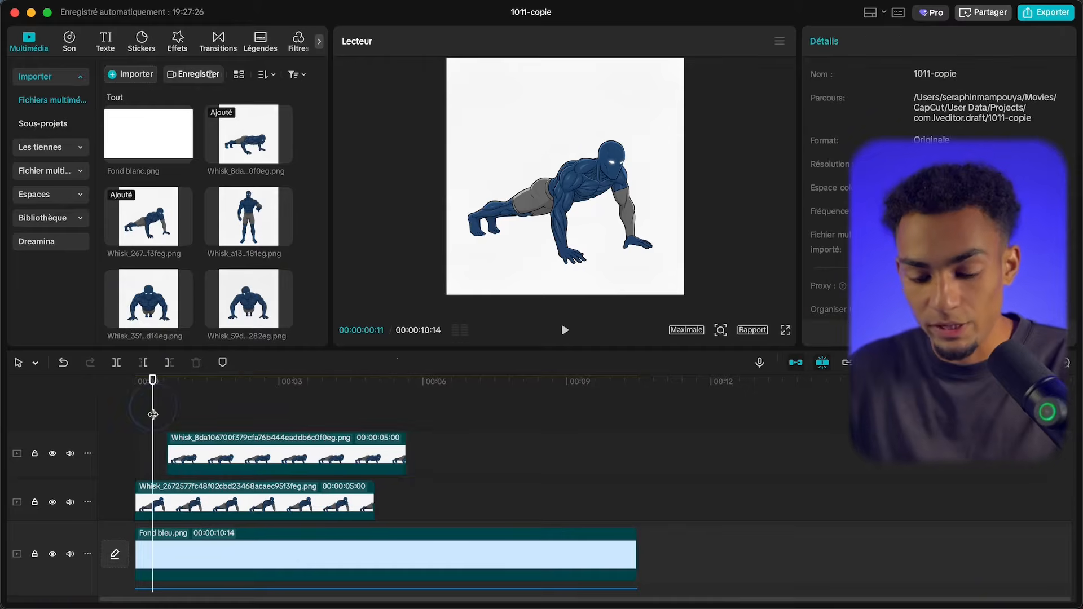
{"action": "key", "text": "space"}
{"action": "key", "text": "space"}
{"action": "left_click", "coordinate": [146, 408]}
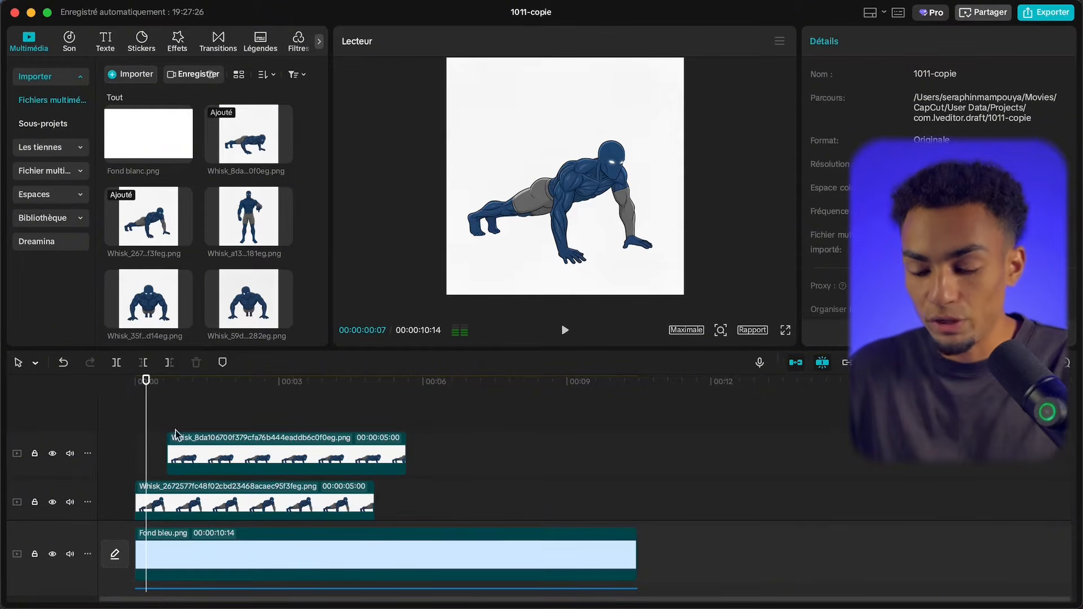
Set the project's aspect ratio to 16:9
{"action": "left_click", "coordinate": [756, 333]}
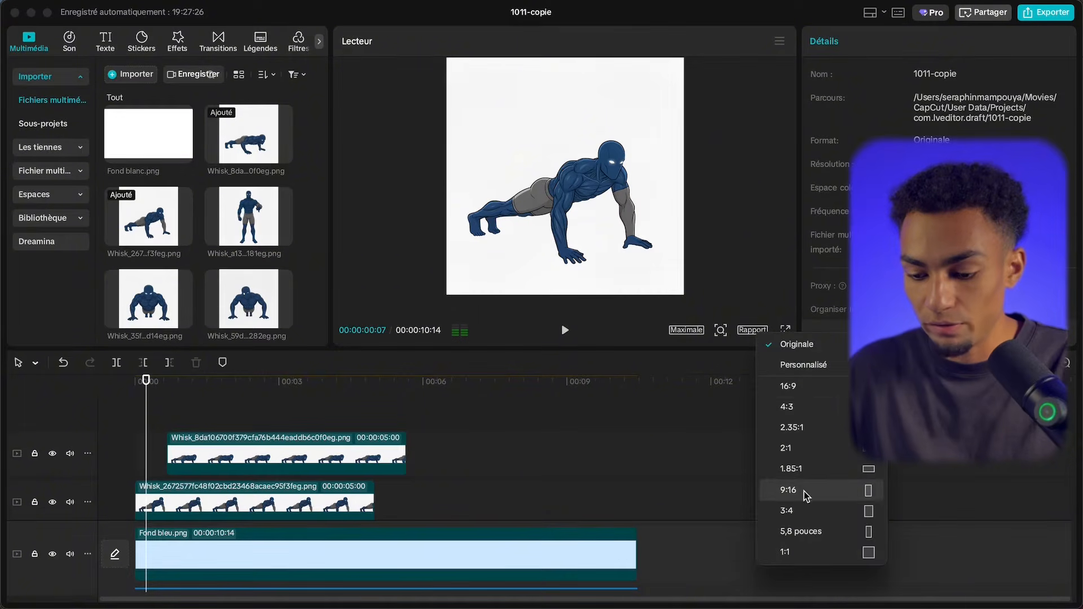
{"action": "left_click", "coordinate": [798, 387]}
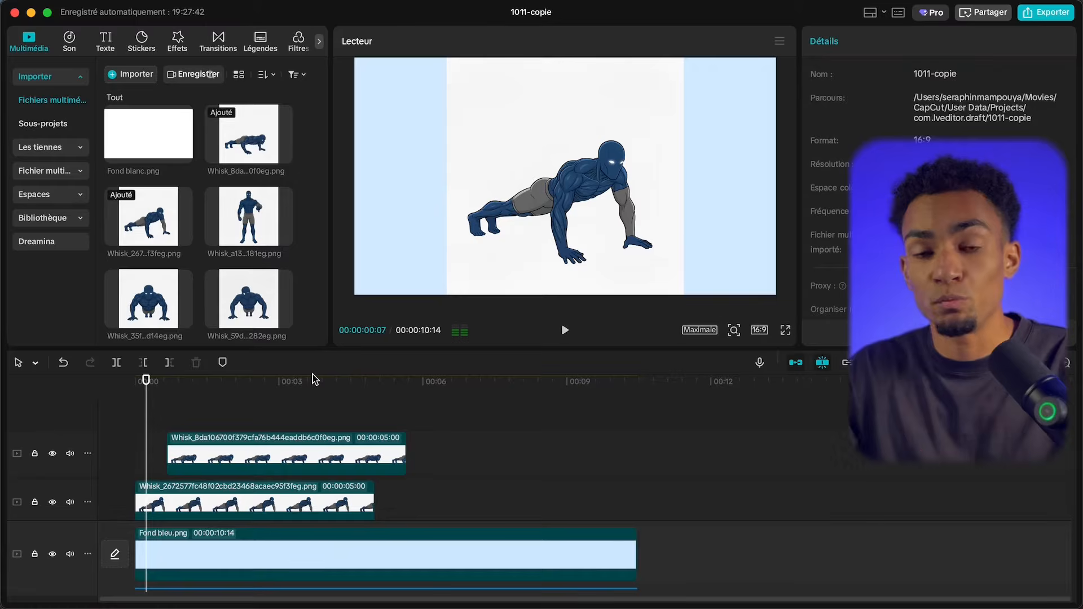
Try the vertical 9:16 aspect ratio with the pose image enlarged, and return the project to 16:9
{"action": "left_click", "coordinate": [759, 330]}
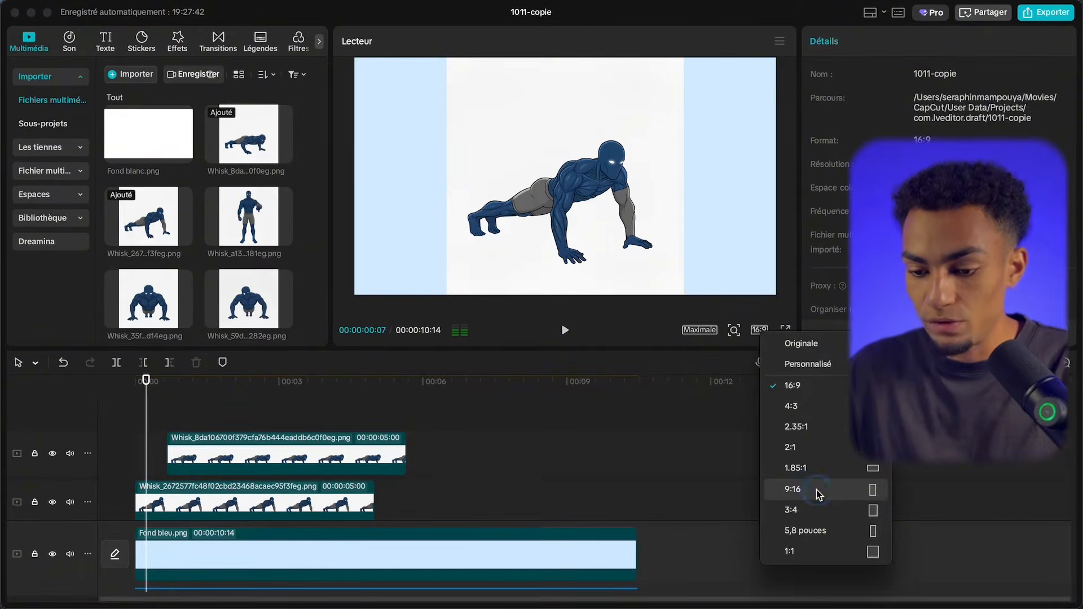
{"action": "left_click", "coordinate": [793, 490]}
{"action": "left_click", "coordinate": [584, 196]}
{"action": "left_click_drag", "start_coordinate": [633, 246], "coordinate": [664, 270]}
{"action": "key", "text": "super+z"}
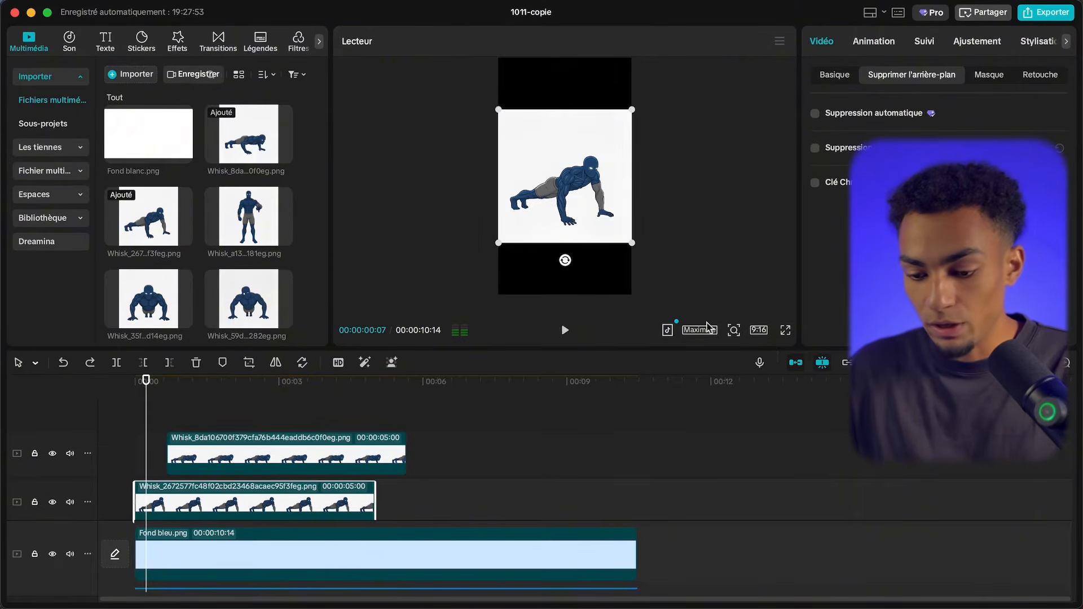
{"action": "left_click", "coordinate": [754, 332]}
{"action": "left_click", "coordinate": [797, 386]}
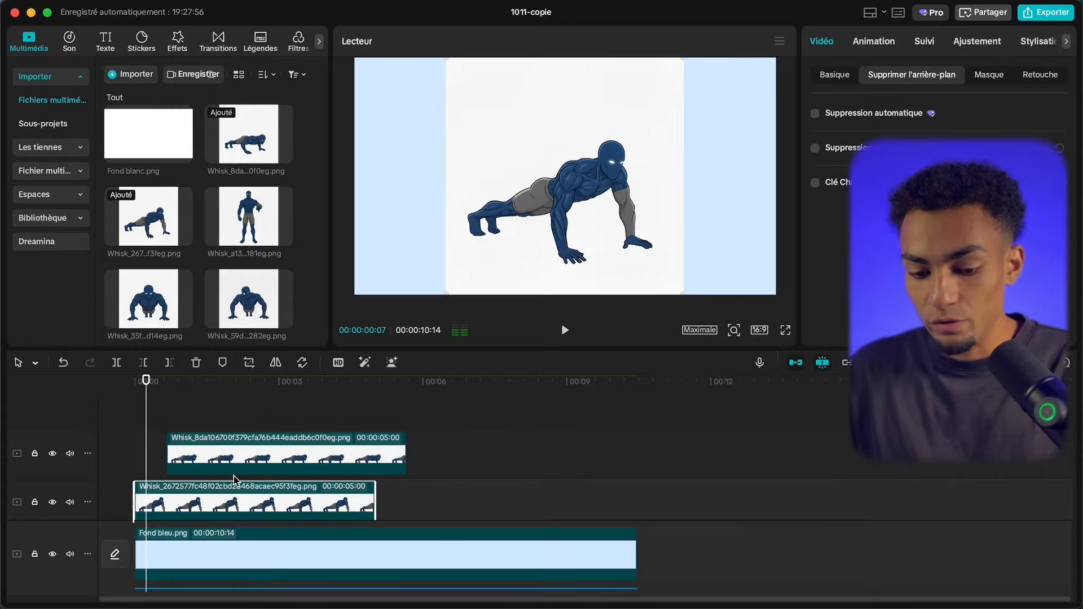
Remove the background from both push-up images with automatic removal and mirror the two clips horizontally
{"action": "scroll", "coordinate": [235, 511], "scroll_direction": "down", "scroll_amount": 1}
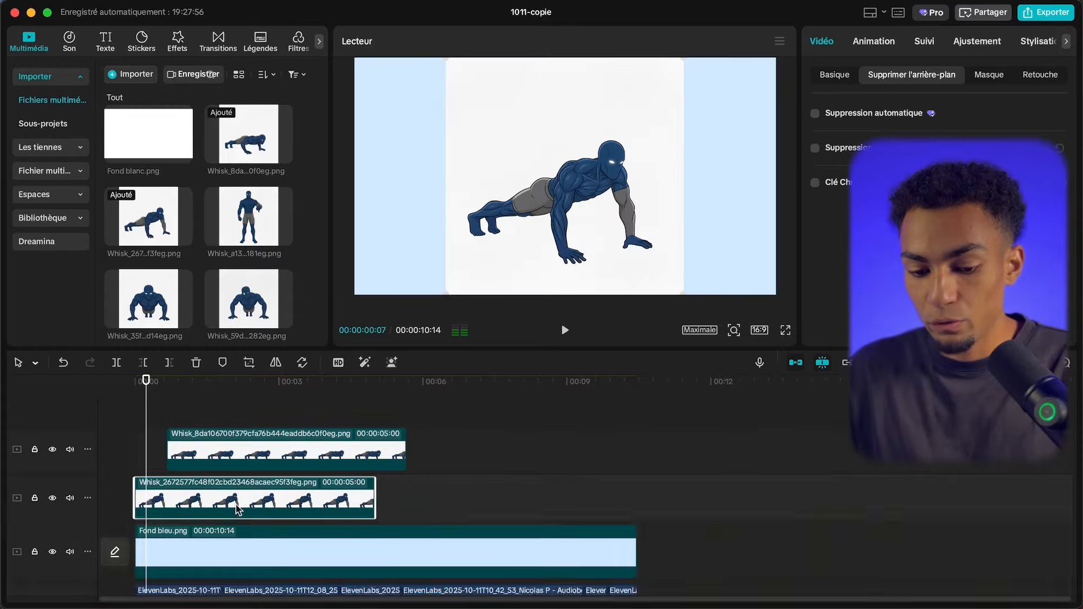
{"action": "left_click", "coordinate": [814, 115]}
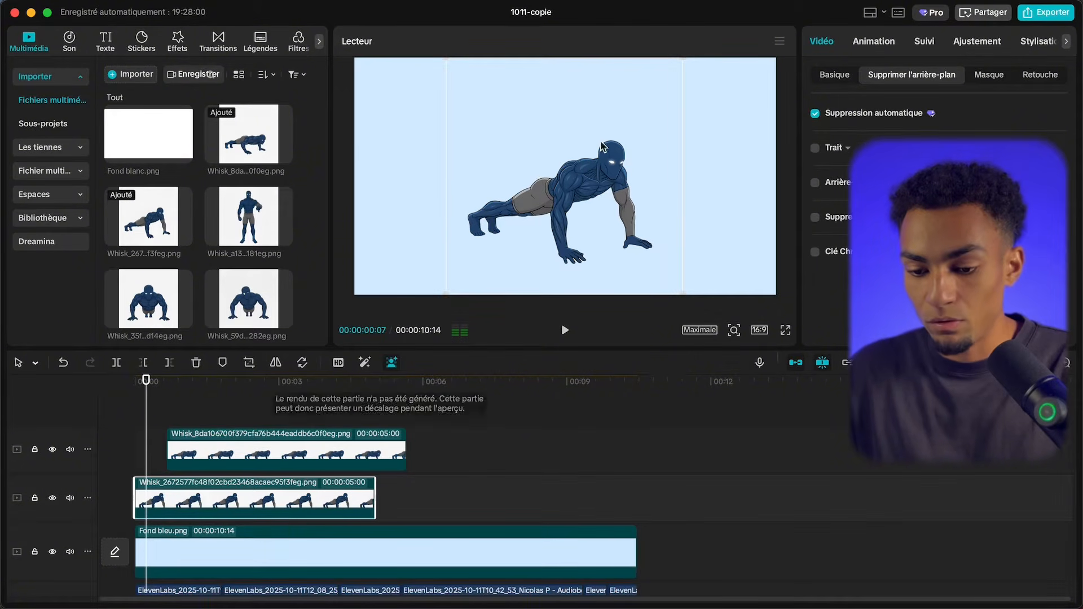
{"action": "left_click", "coordinate": [206, 452]}
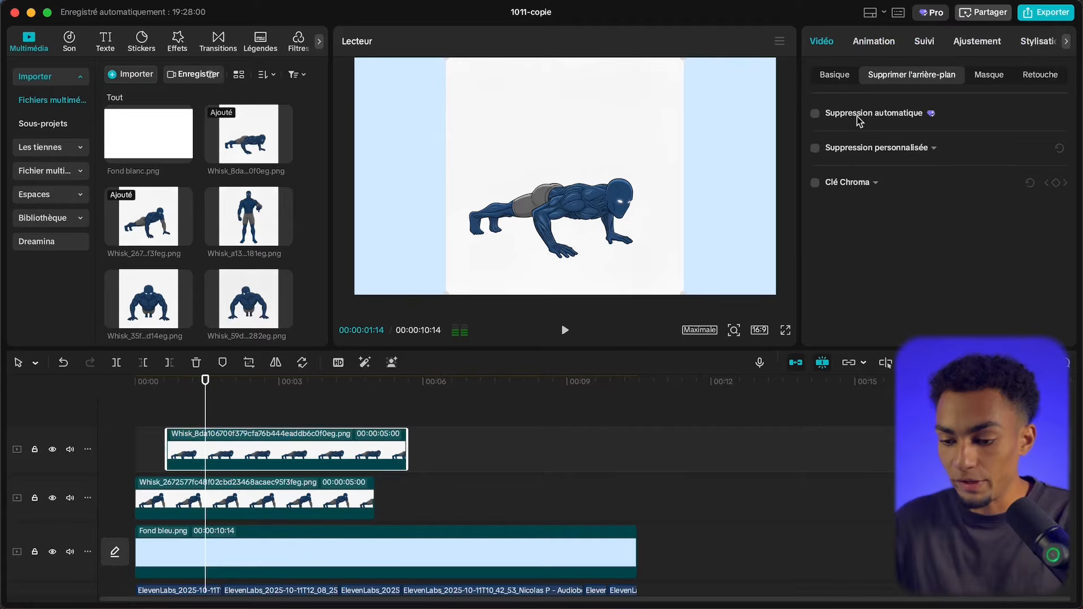
{"action": "left_click", "coordinate": [815, 116]}
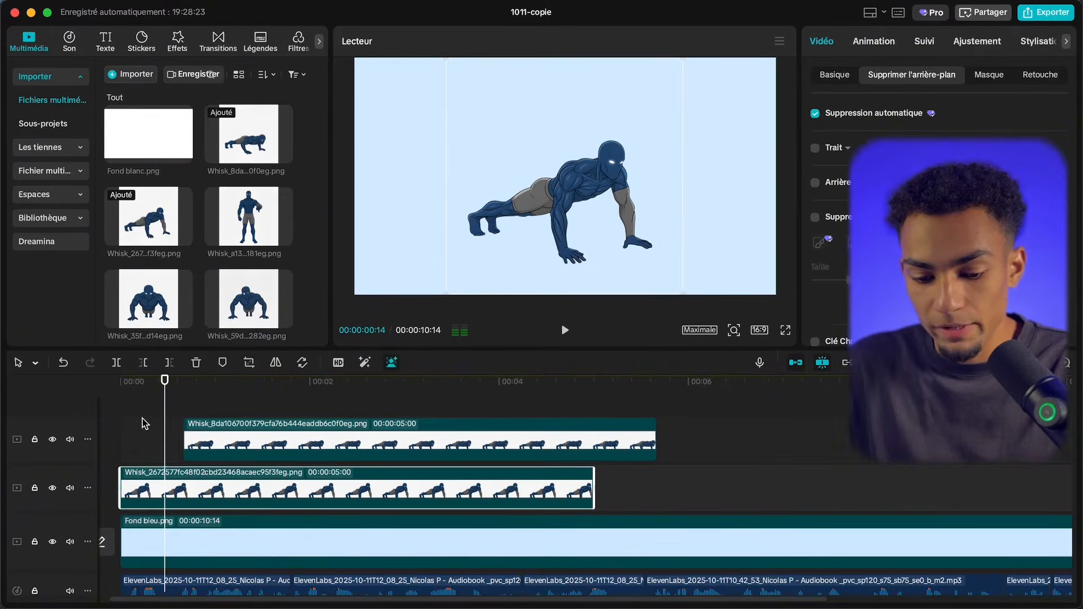
{"action": "left_click_drag", "start_coordinate": [145, 424], "coordinate": [241, 471]}
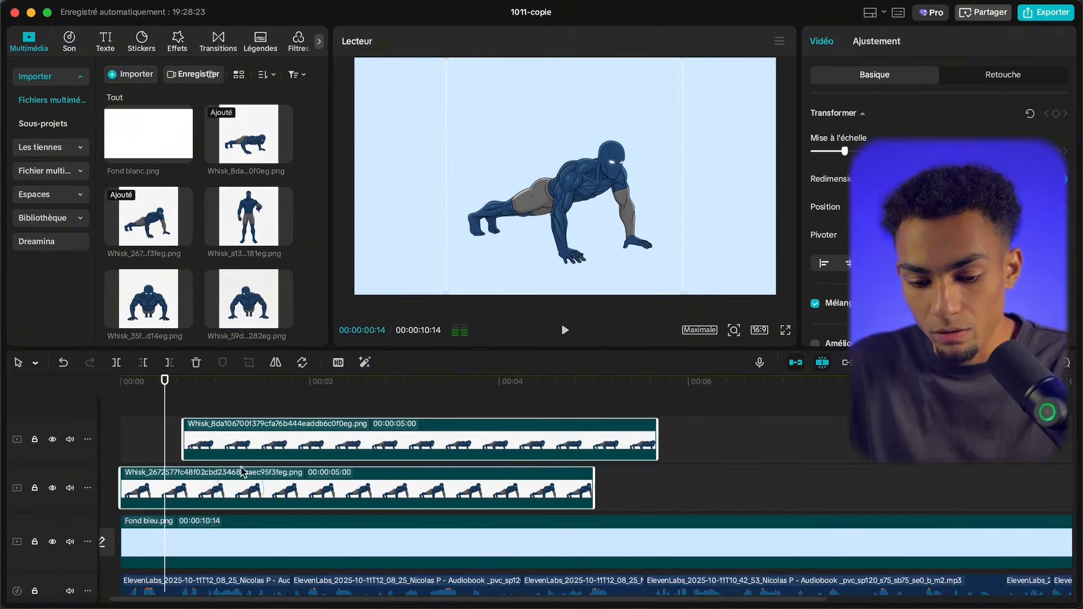
{"action": "left_click", "coordinate": [276, 363]}
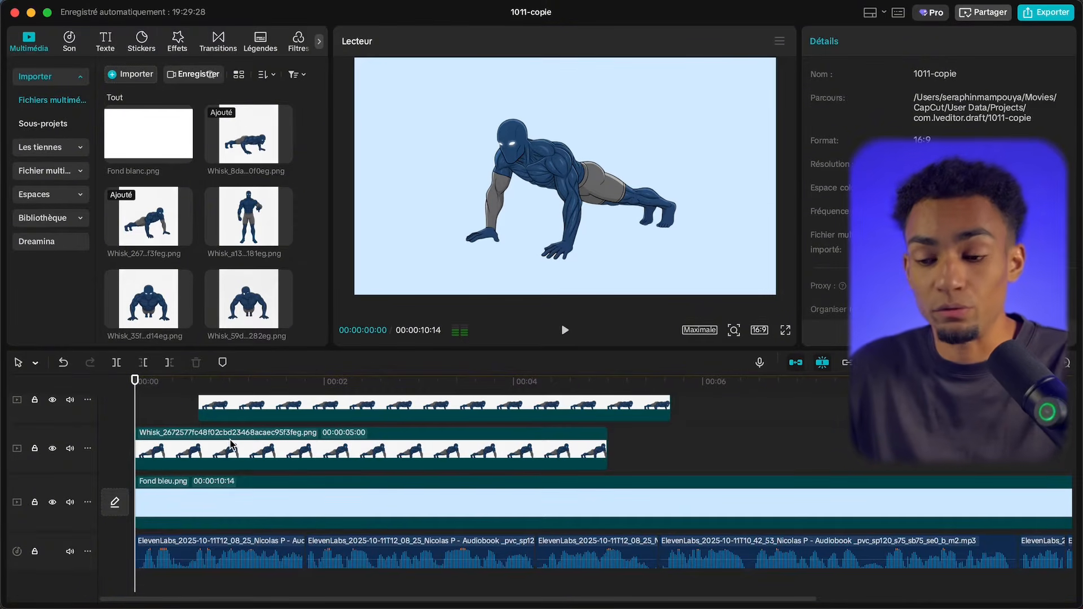
Add a blend keyframe to the raised-pose clip at 00:00:00:20 and lower its opacity to the minimum at 00:00:01:00
{"action": "left_click", "coordinate": [176, 453]}
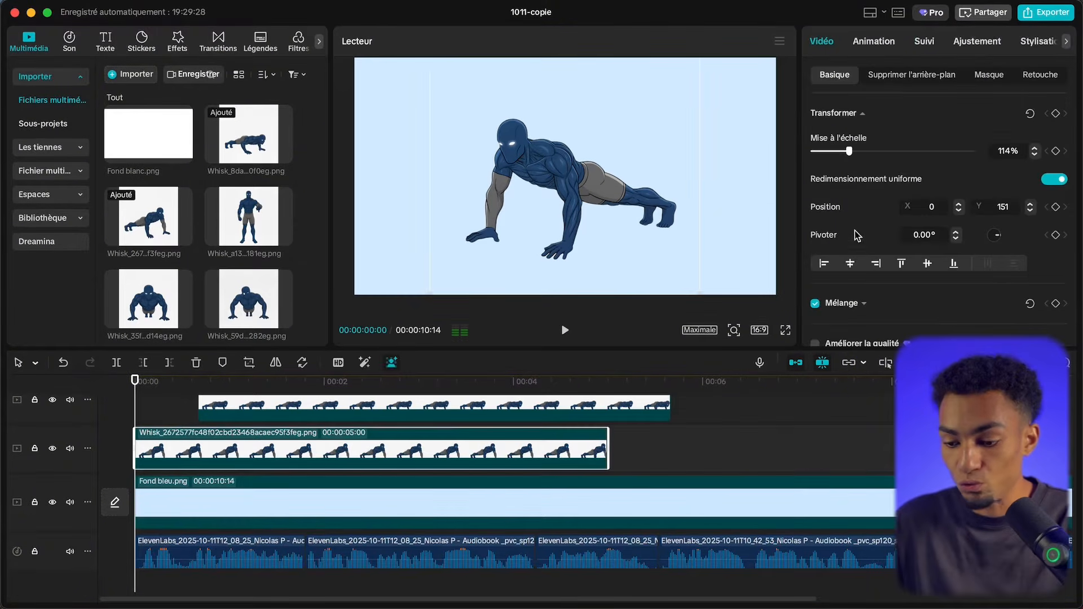
{"action": "scroll", "coordinate": [928, 275], "scroll_direction": "down", "scroll_amount": 2}
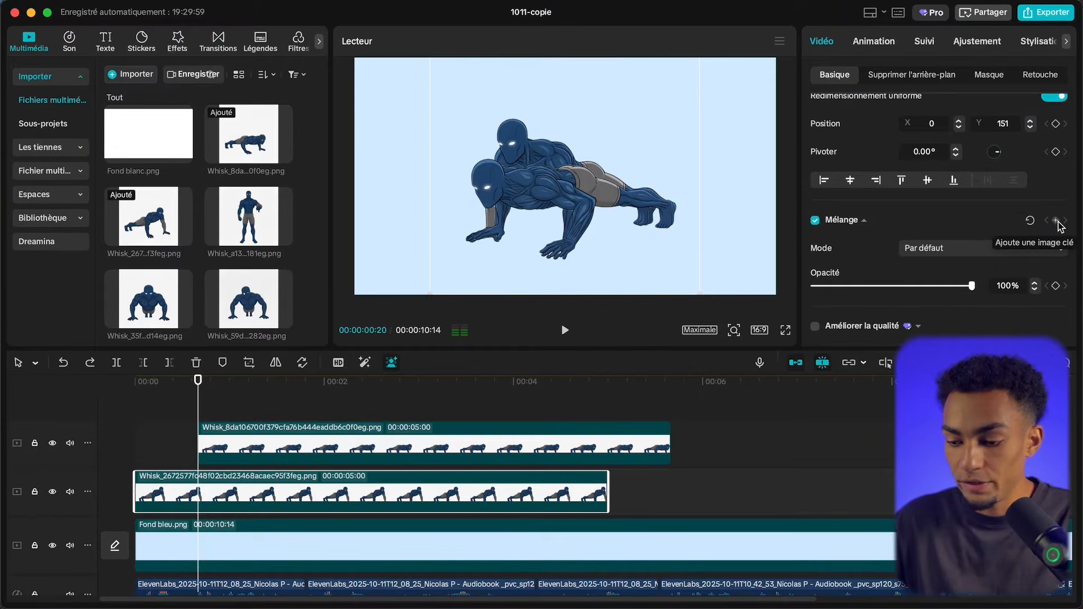
{"action": "left_click", "coordinate": [1057, 222]}
{"action": "key", "text": "shift+Right"}
{"action": "key", "text": "shift+Right"}
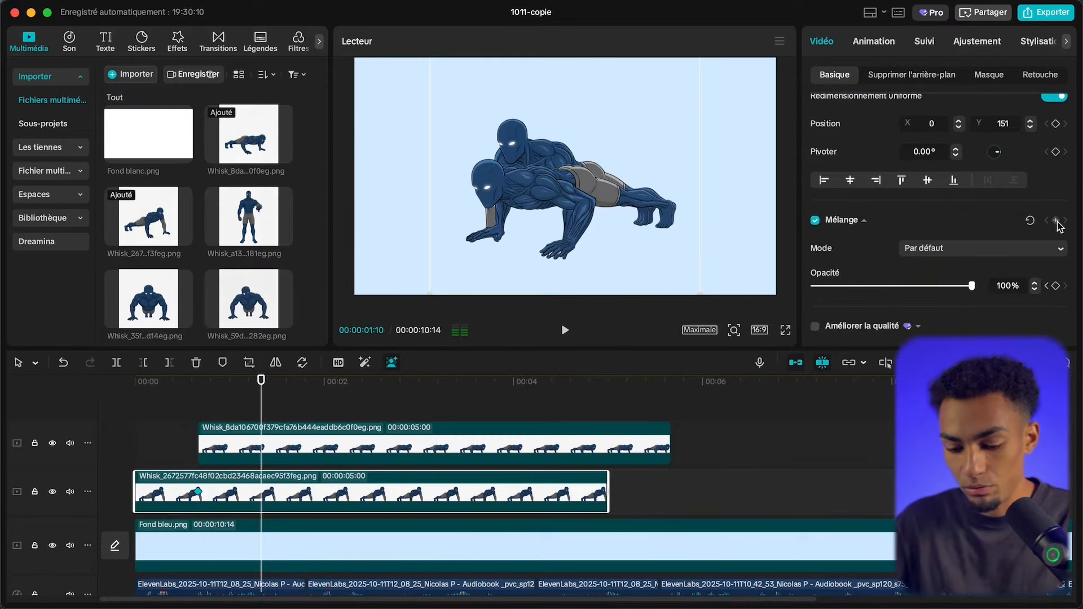
{"action": "key", "text": "shift+Left"}
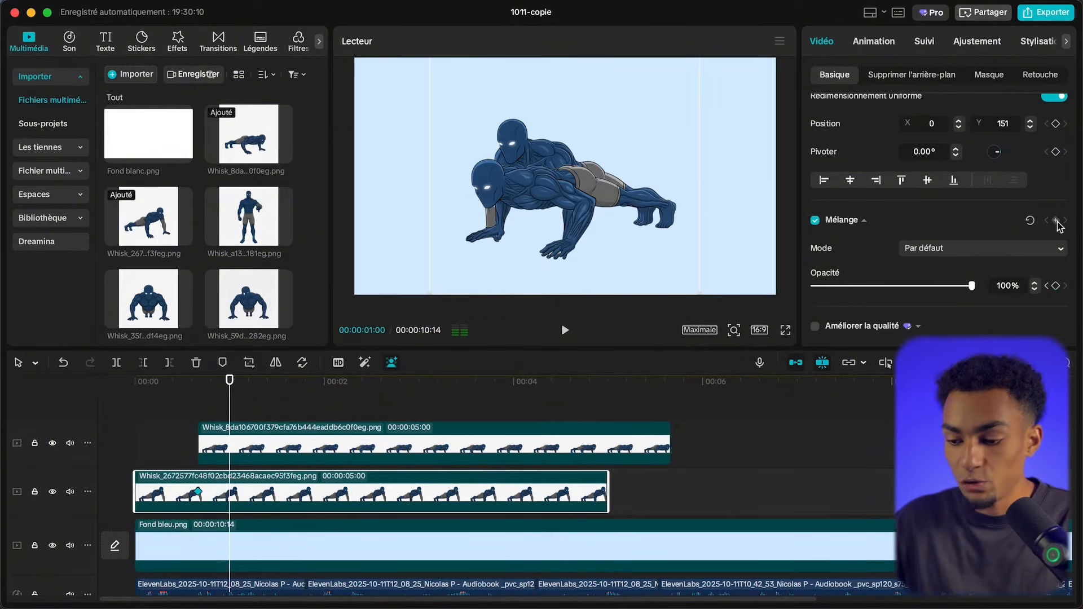
{"action": "left_click_drag", "start_coordinate": [970, 286], "coordinate": [788, 290]}
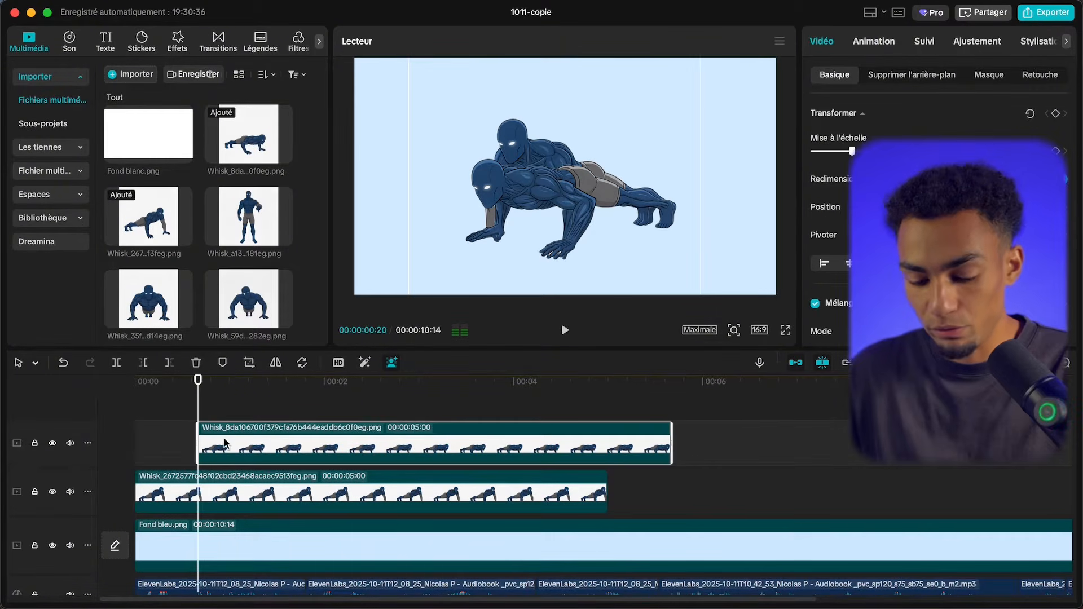
Disable the lowered-pose clip and play the animation from the beginning
{"action": "key", "text": "v"}
{"action": "left_click", "coordinate": [141, 445]}
{"action": "key", "text": "space"}
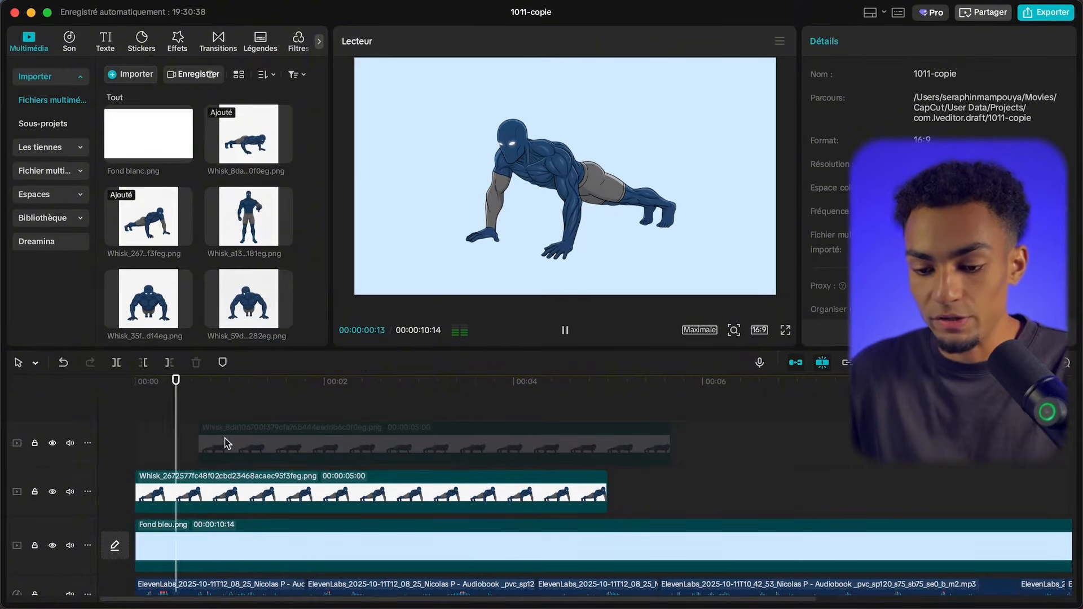
Re-enable the lowered-pose clip and add a blend keyframe with 0% opacity to it at 00:00:00:20
{"action": "key", "text": "space"}
{"action": "left_click", "coordinate": [255, 446]}
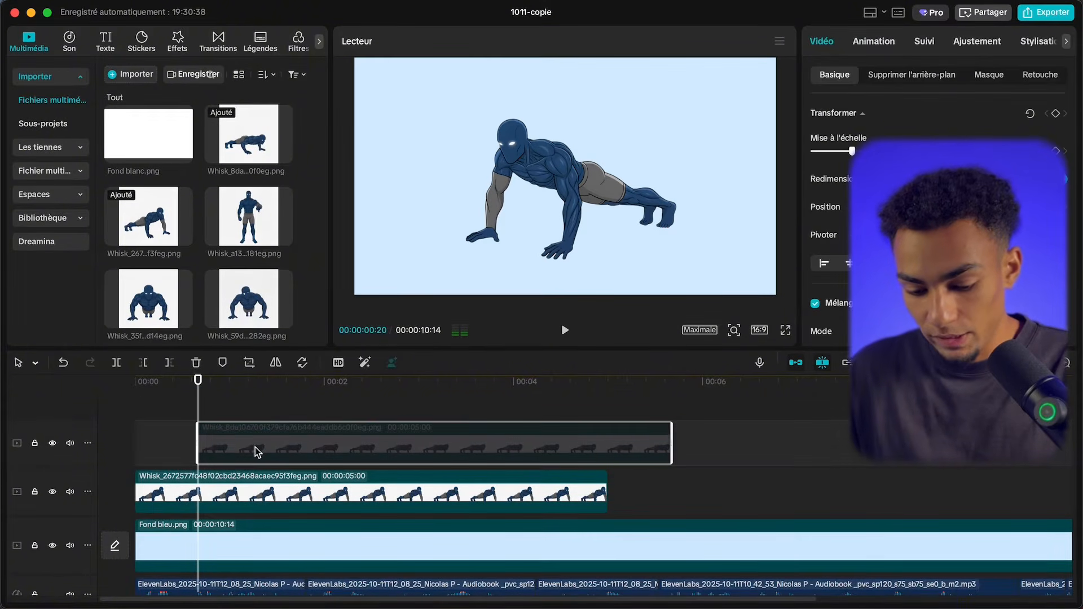
{"action": "key", "text": "v"}
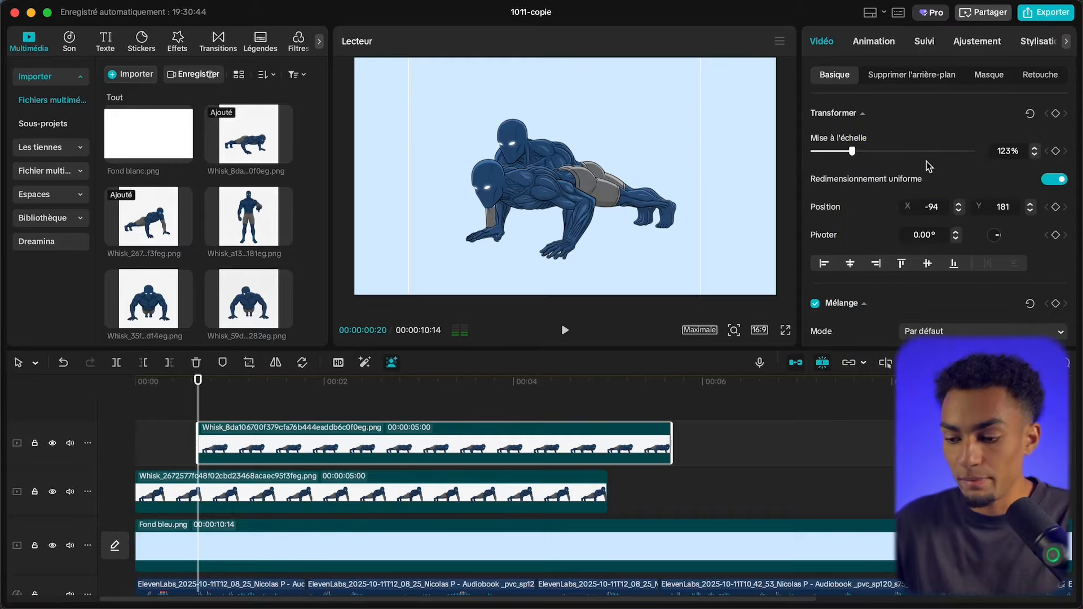
{"action": "scroll", "coordinate": [1008, 243], "scroll_direction": "down", "scroll_amount": 10}
{"action": "scroll", "coordinate": [1008, 243], "scroll_direction": "up", "scroll_amount": 8}
{"action": "left_click", "coordinate": [1055, 247]}
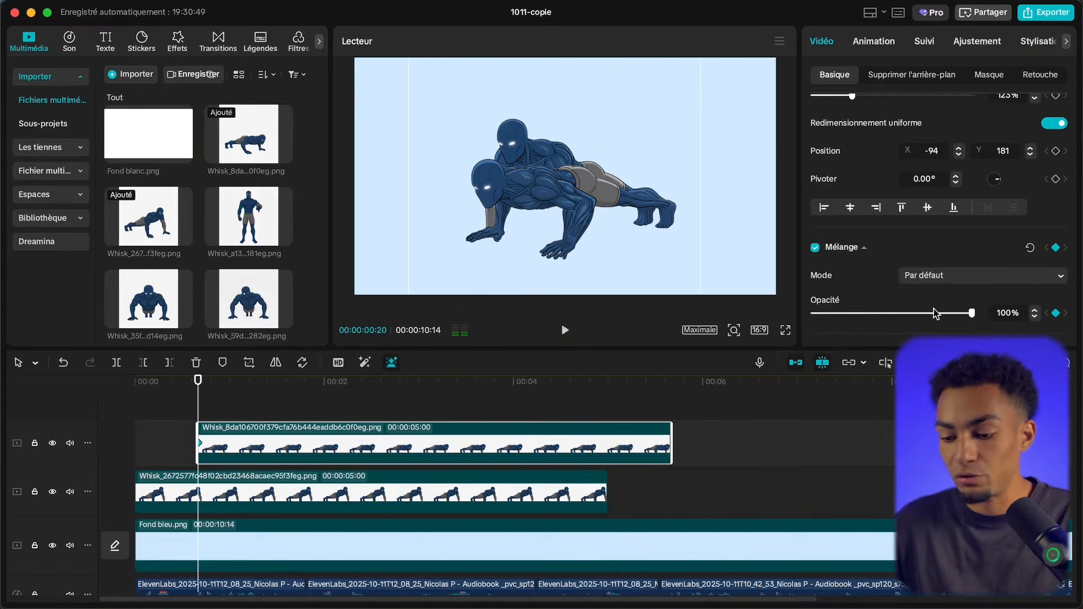
{"action": "left_click_drag", "start_coordinate": [935, 314], "coordinate": [788, 314]}
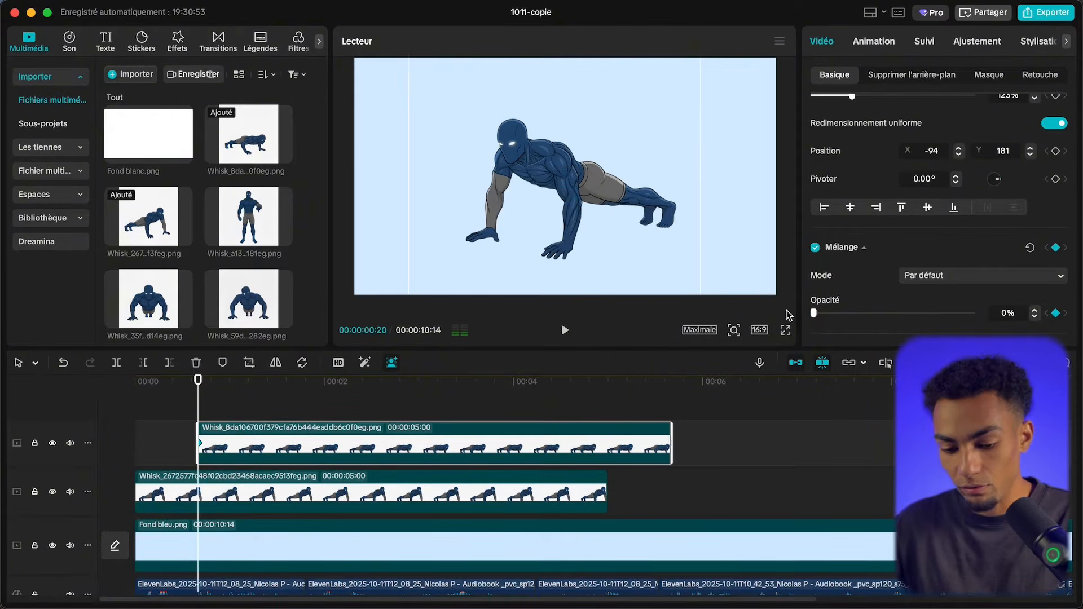
Raise the lowered-pose clip's opacity to the maximum at 00:00:01:00 and play back the transition between the poses
{"action": "key", "text": "shift+Right"}
{"action": "left_click_drag", "start_coordinate": [884, 313], "coordinate": [996, 314]}
{"action": "left_click", "coordinate": [171, 414]}
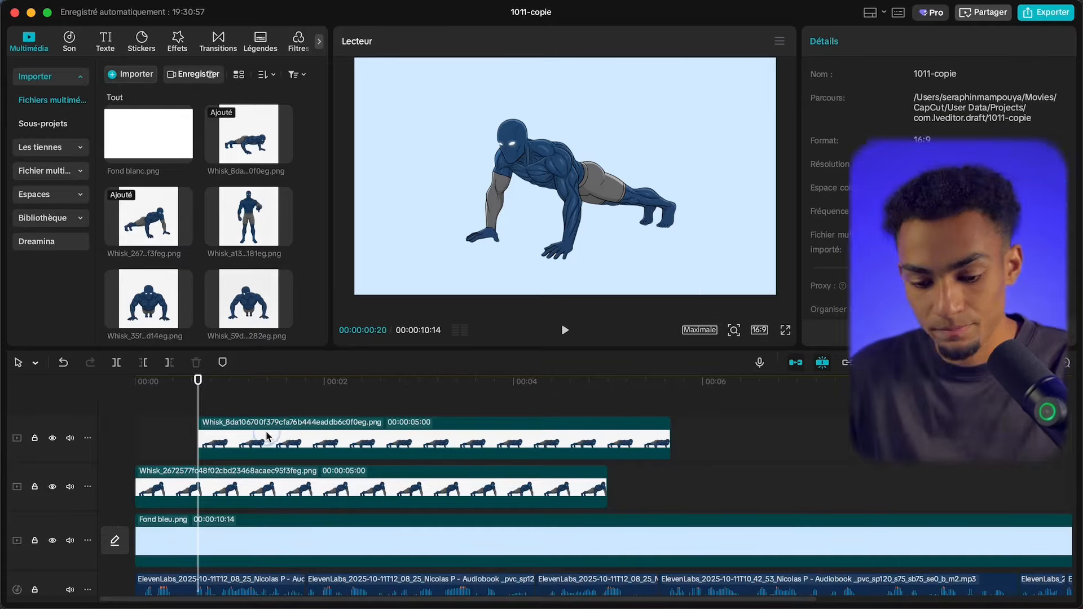
{"action": "left_click", "coordinate": [283, 417]}
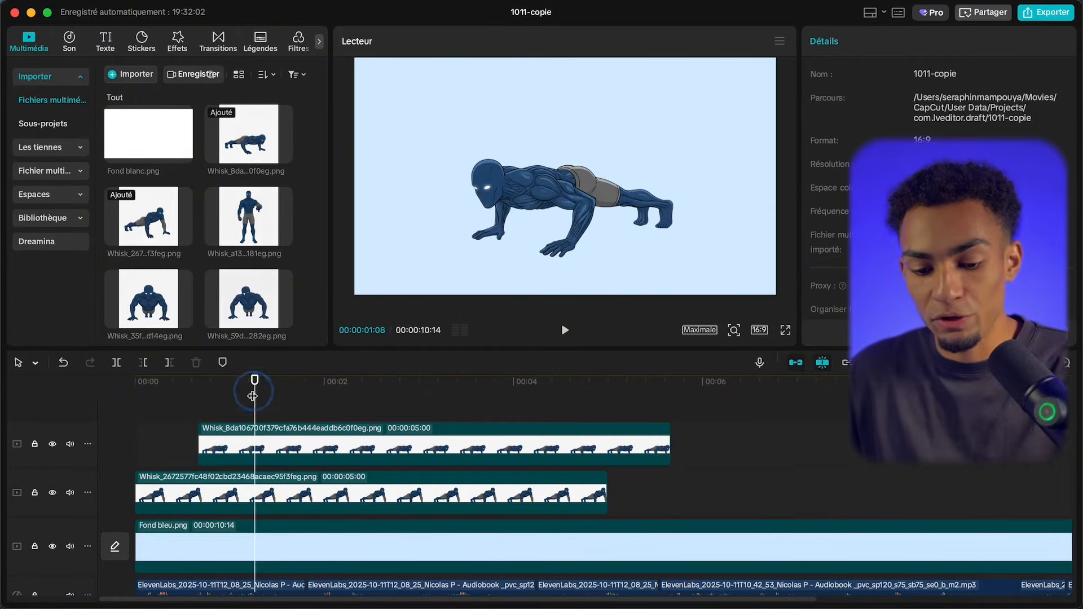
{"action": "key", "text": "space"}
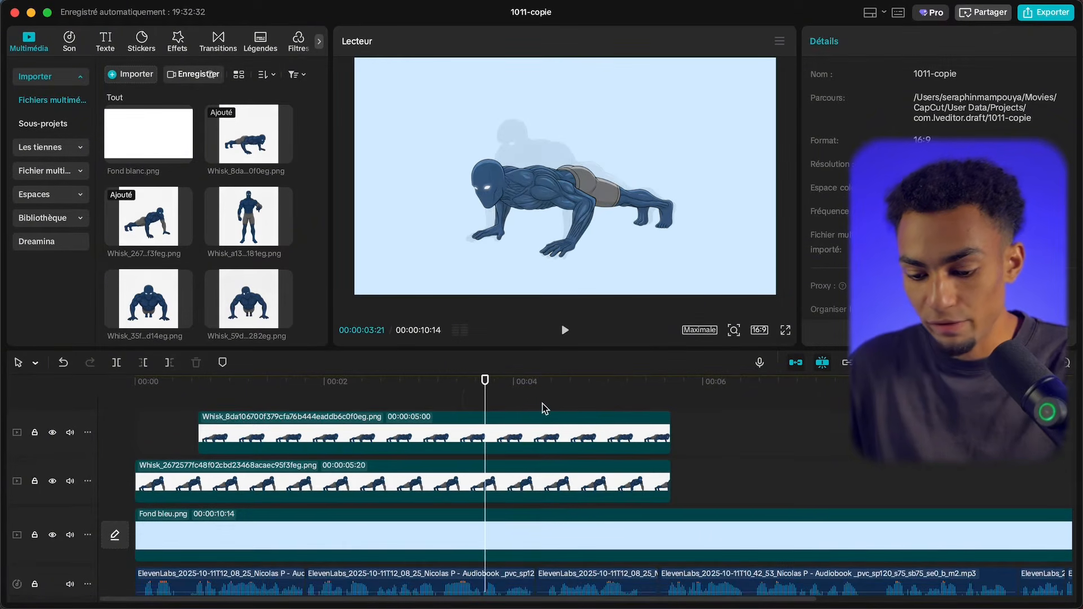
Combine the raised-pose and lowered-pose clips into one compound clip
{"action": "left_click", "coordinate": [541, 405]}
{"action": "scroll", "coordinate": [548, 419], "scroll_direction": "down", "scroll_amount": 1}
{"action": "left_click_drag", "start_coordinate": [725, 465], "coordinate": [552, 429]}
{"action": "right_click", "coordinate": [572, 422]}
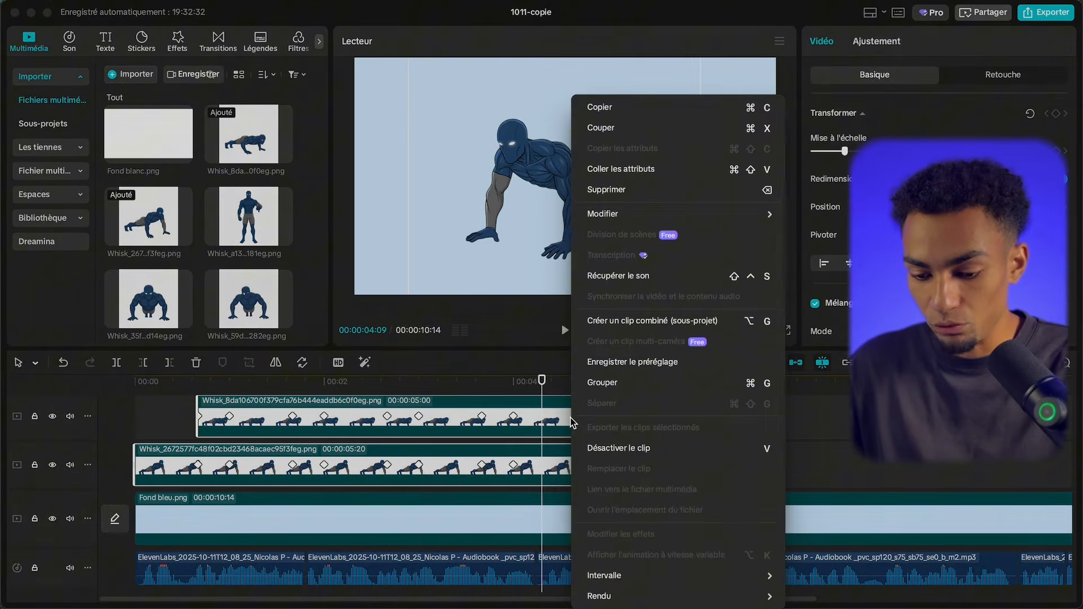
{"action": "left_click", "coordinate": [685, 322]}
Add a transform keyframe to the compound clip at 00:00:04:07, slightly increase its scale at 00:00:04:17, and play the zoom
{"action": "left_click_drag", "start_coordinate": [540, 387], "coordinate": [536, 417]}
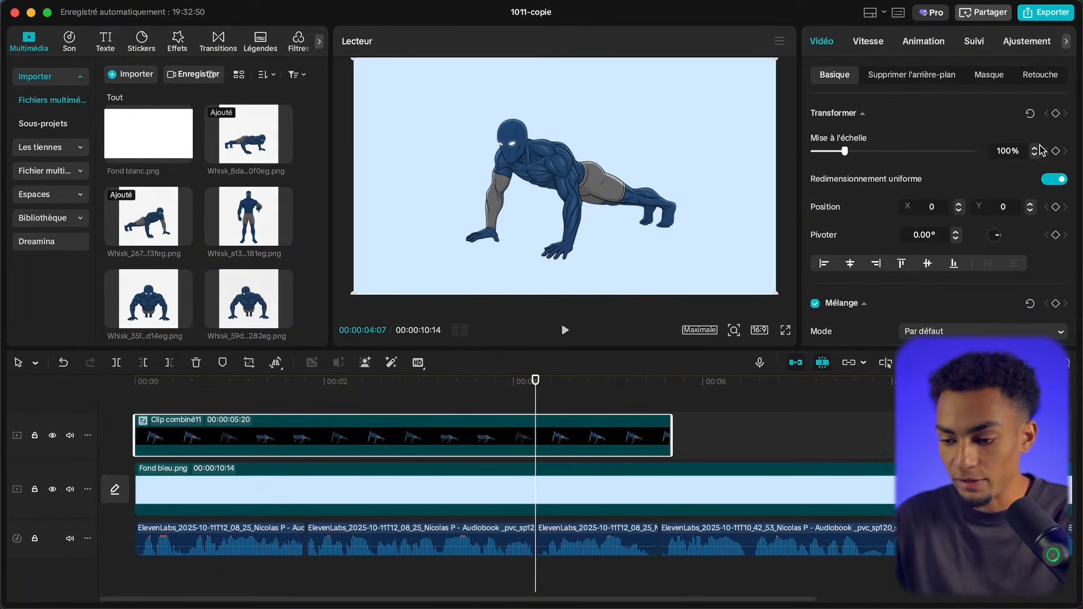
{"action": "left_click", "coordinate": [1055, 113]}
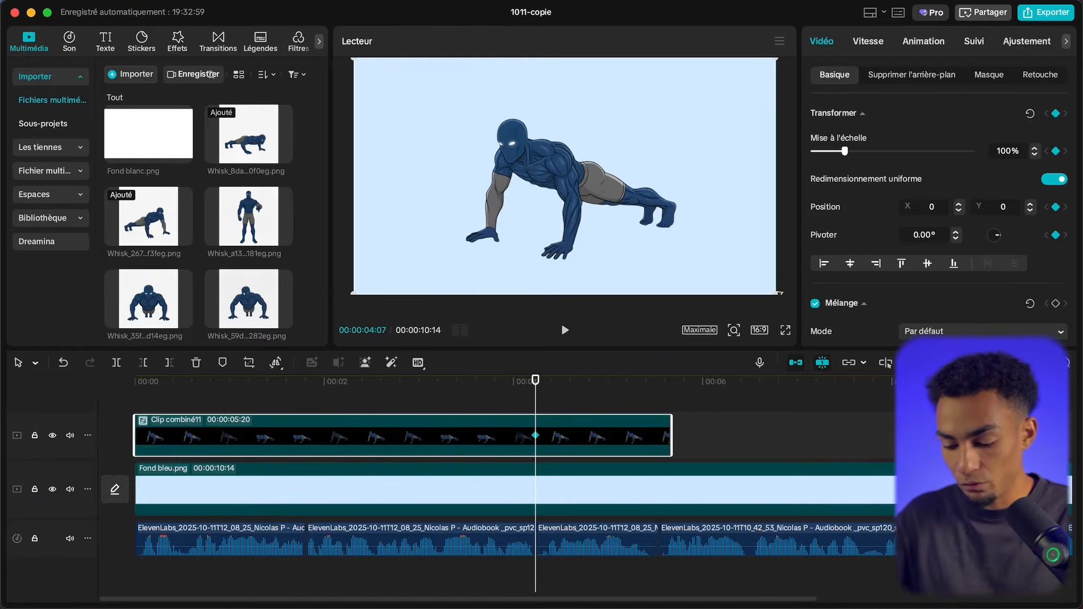
{"action": "key", "text": "shift+Right"}
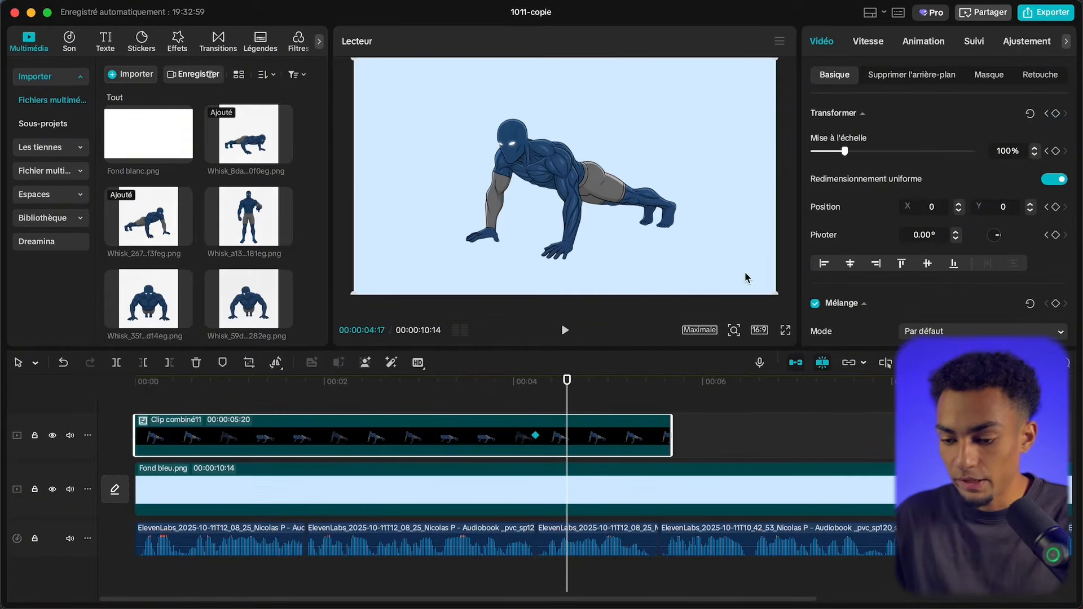
{"action": "left_click_drag", "start_coordinate": [848, 153], "coordinate": [851, 155]}
{"action": "left_click", "coordinate": [516, 390]}
{"action": "key", "text": "space"}
{"action": "key", "text": "space"}
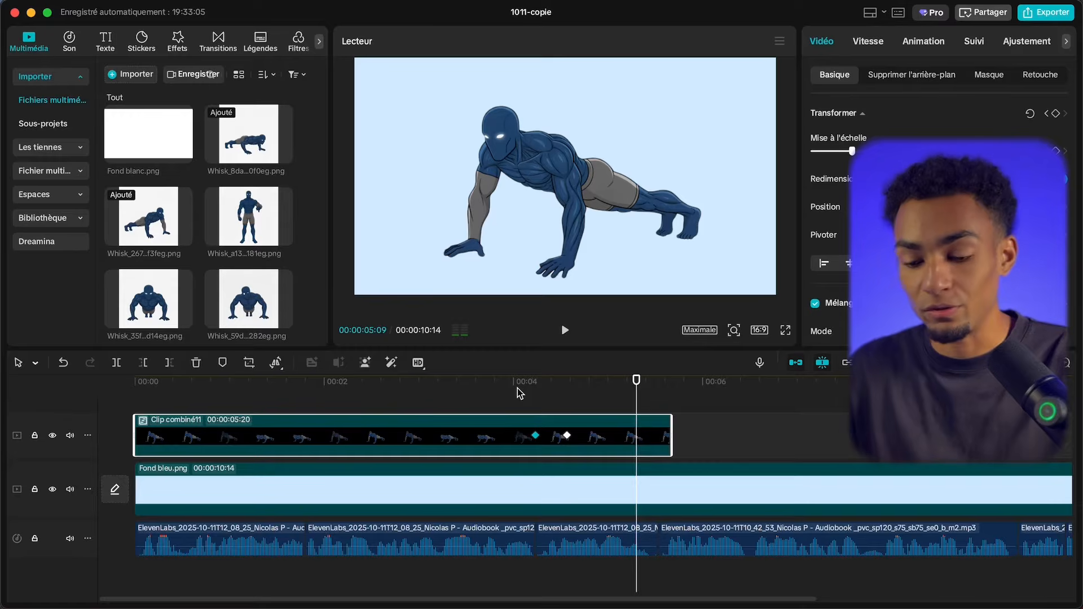
Show the compound clip's variable-speed animation graph and open the preset curves for the scale keyframe at 00:00:04:17
{"action": "left_click_drag", "start_coordinate": [520, 393], "coordinate": [564, 436]}
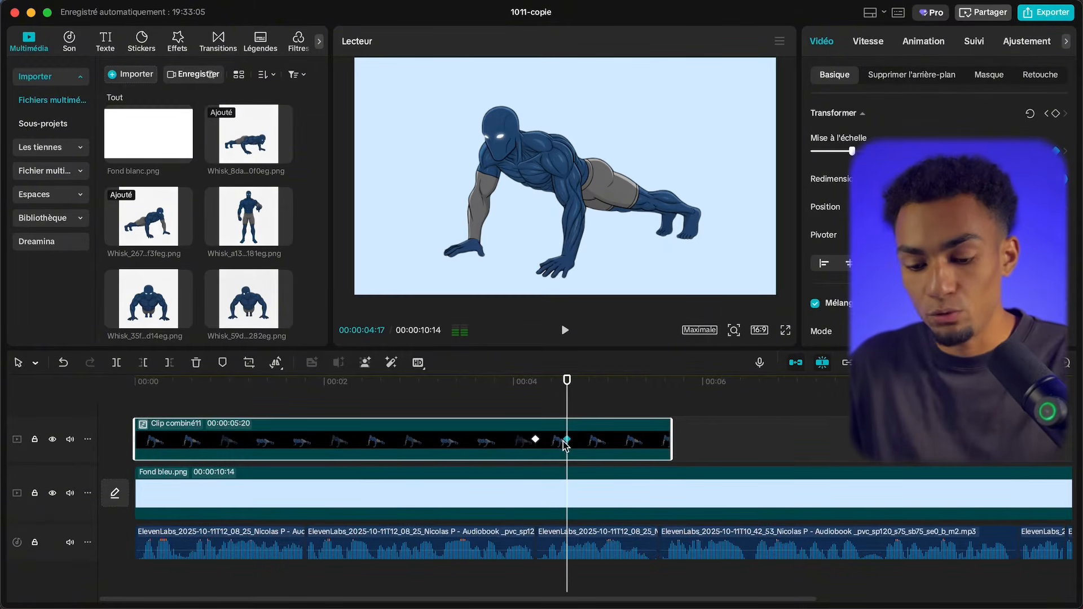
{"action": "right_click", "coordinate": [583, 442]}
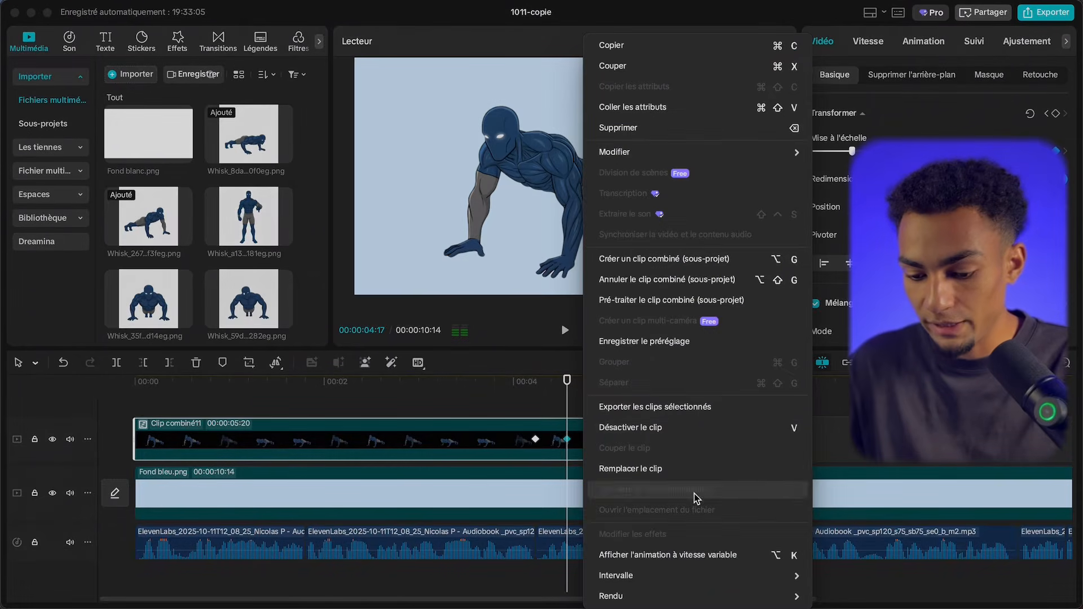
{"action": "left_click", "coordinate": [681, 556]}
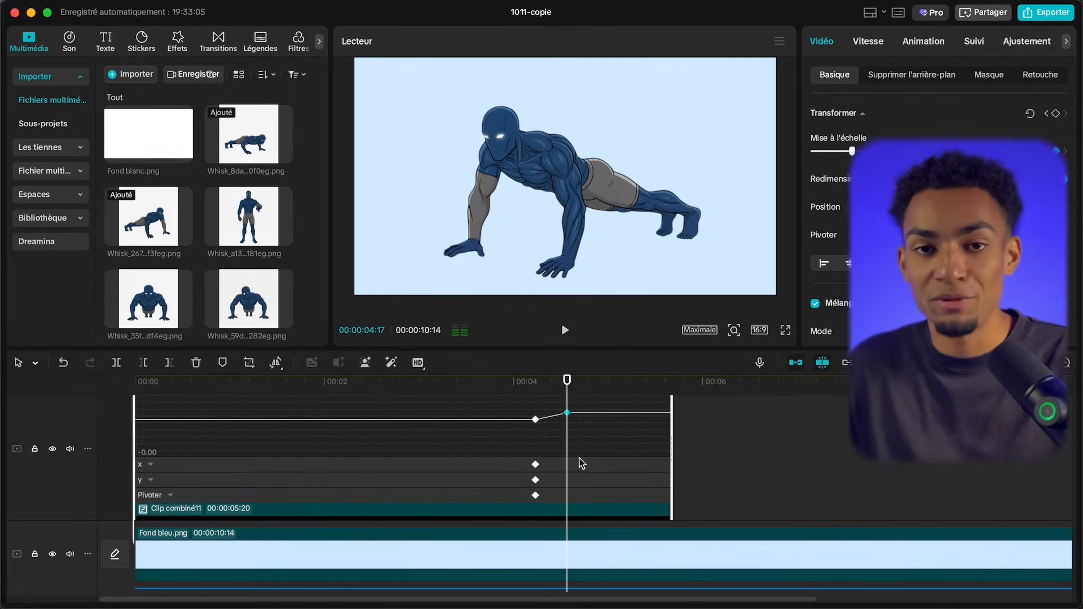
{"action": "scroll", "coordinate": [581, 463], "scroll_direction": "up", "scroll_amount": 3}
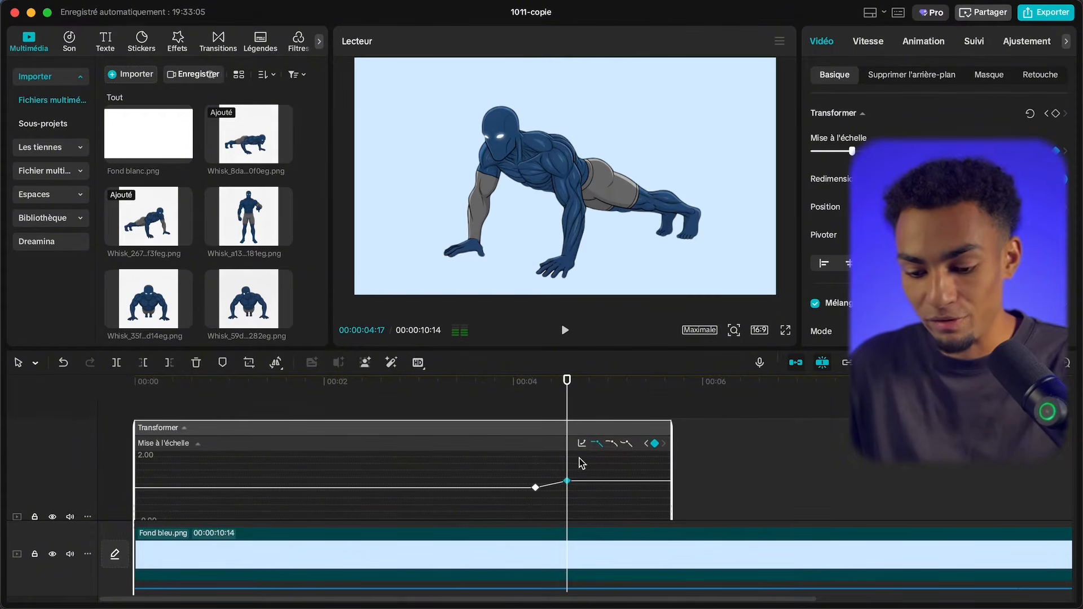
{"action": "scroll", "coordinate": [580, 448], "scroll_direction": "down", "scroll_amount": 1}
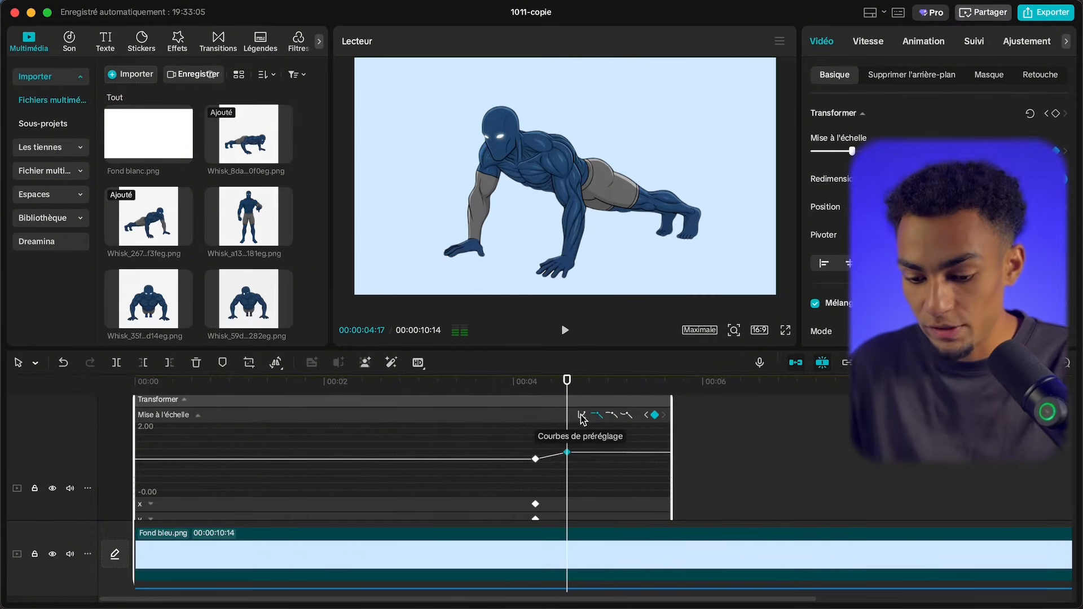
{"action": "left_click", "coordinate": [582, 416]}
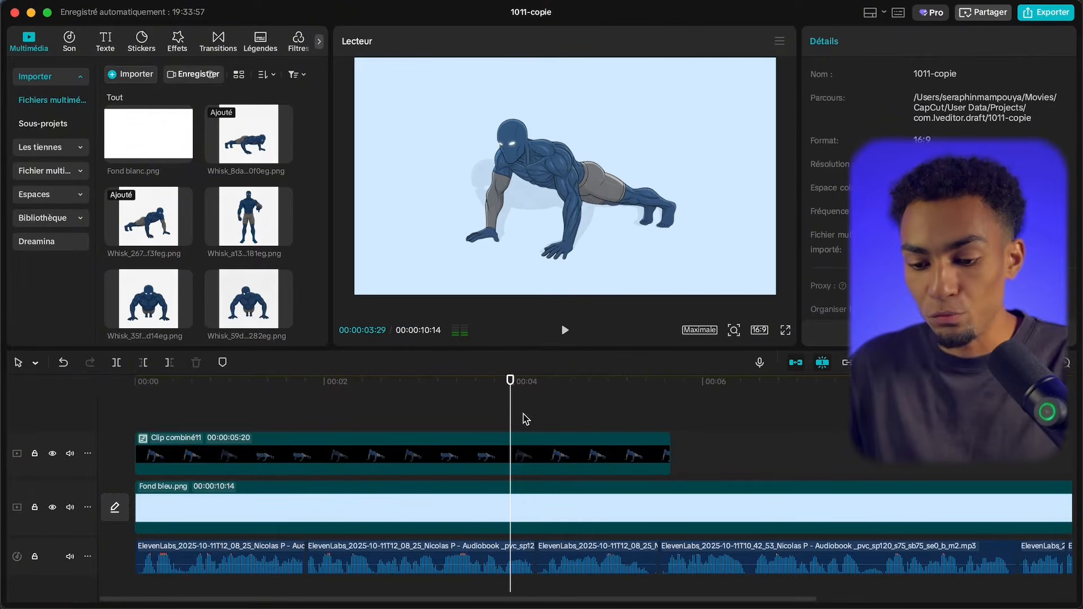
Preview the zoom from 00:00:04:02, and play the reference video "Your shoulders need these exercises" on YouTube
{"action": "key", "text": "space"}
{"action": "left_click", "coordinate": [520, 425]}
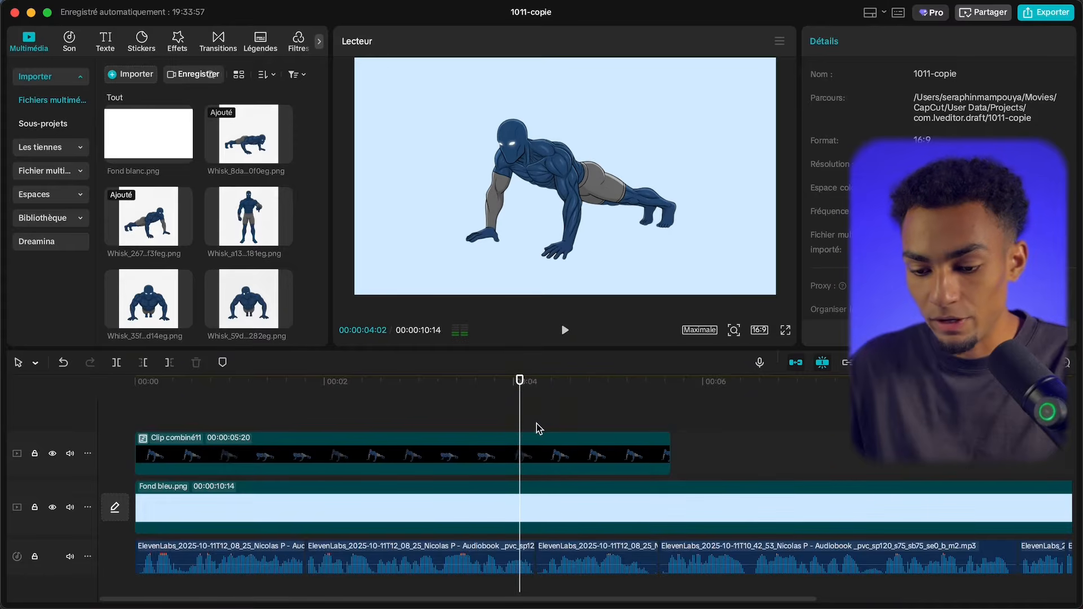
{"action": "key", "text": "space"}
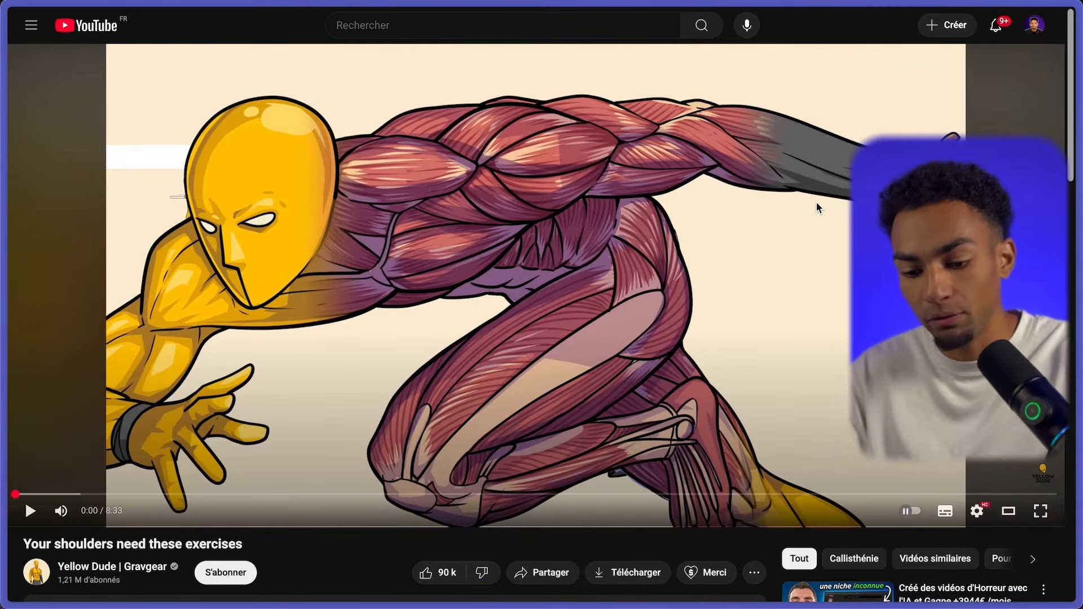
{"action": "left_click", "coordinate": [535, 275]}
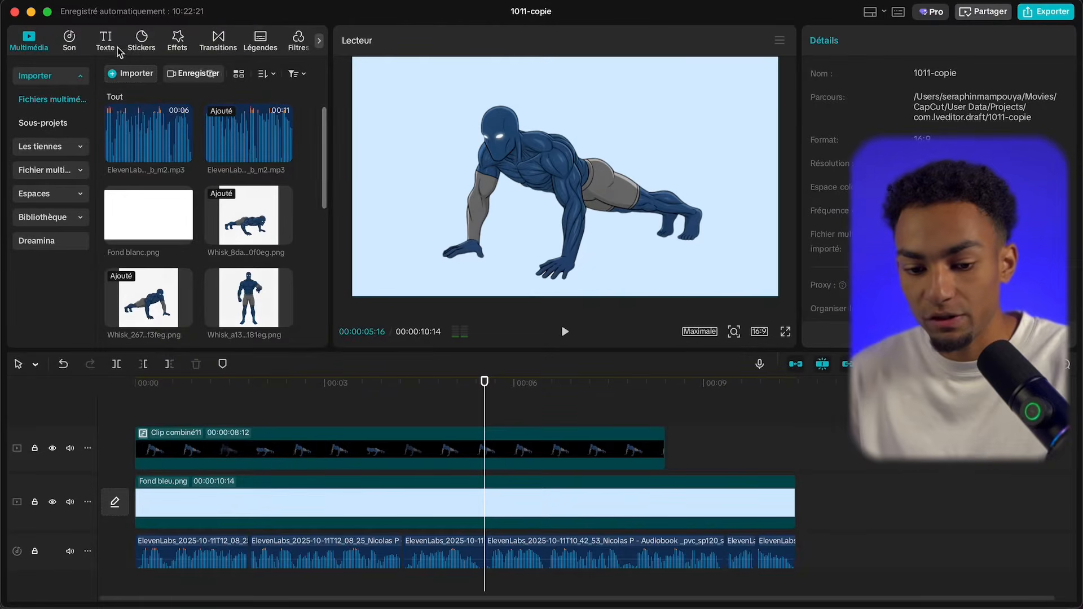
Add a default text containing only "." at 00:00:05:16, set its font size to 192, and place the dot over the figure's chest
{"action": "left_click", "coordinate": [106, 42]}
{"action": "left_click_drag", "start_coordinate": [135, 99], "coordinate": [486, 420]}
{"action": "type", "text": "."}
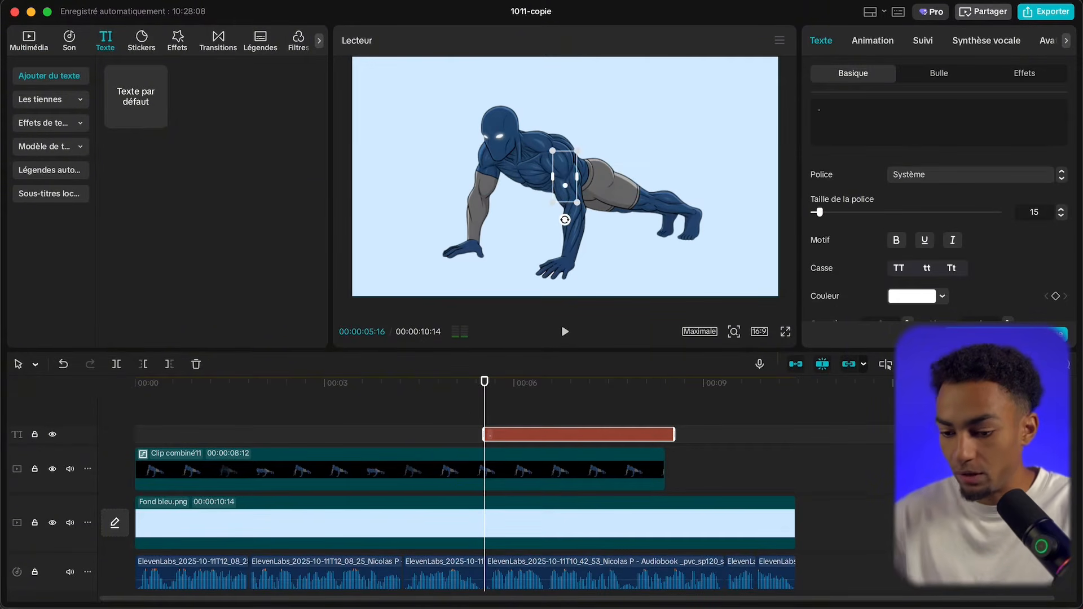
{"action": "left_click_drag", "start_coordinate": [819, 212], "coordinate": [918, 213]}
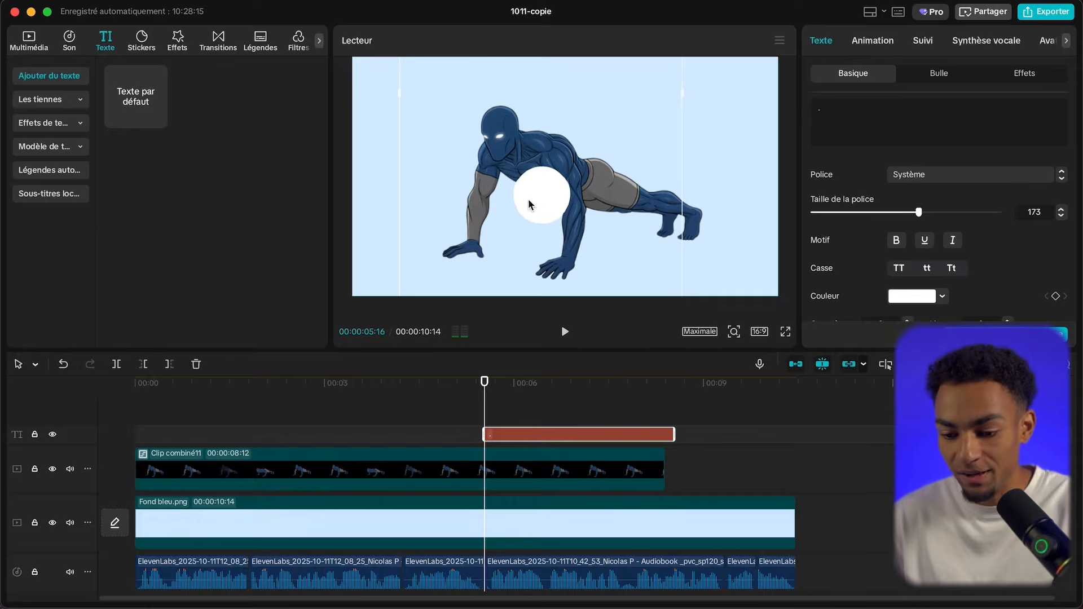
{"action": "left_click_drag", "start_coordinate": [561, 205], "coordinate": [535, 180]}
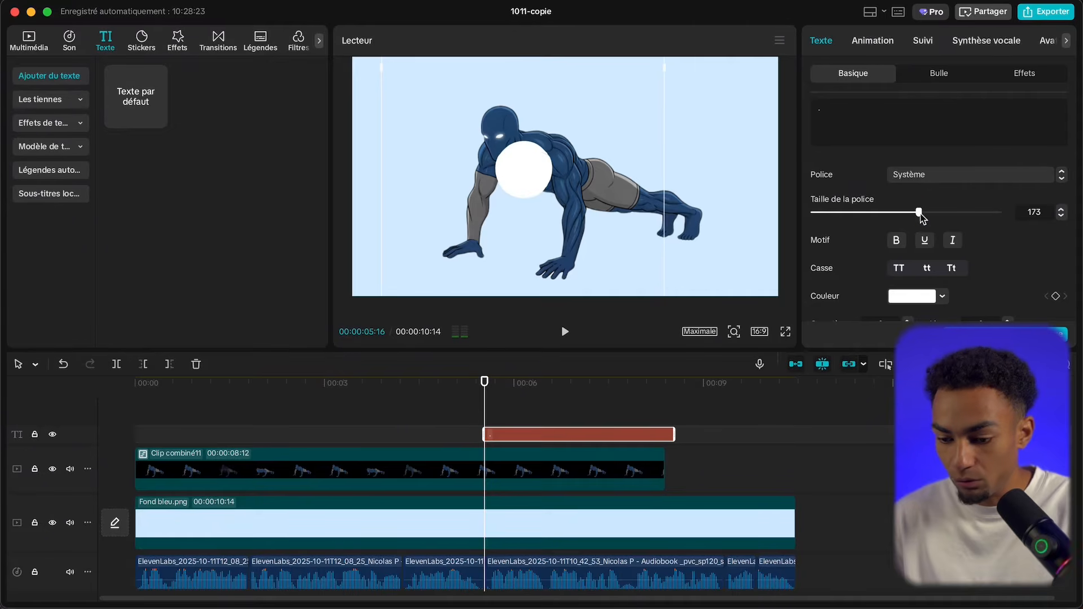
{"action": "left_click_drag", "start_coordinate": [919, 214], "coordinate": [930, 212]}
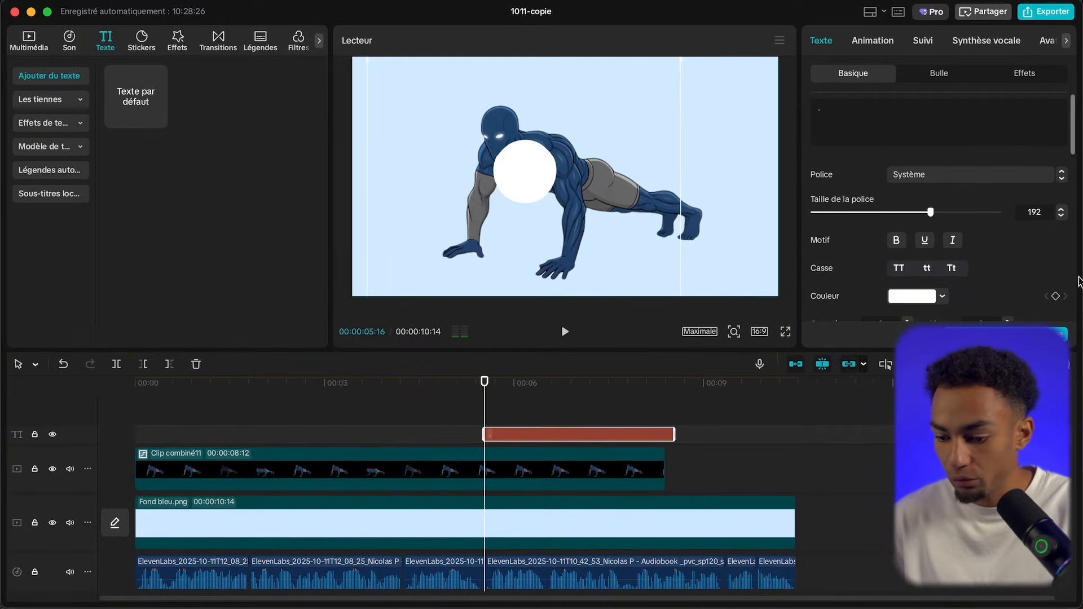
Colour the dot text red and turn it into a compound clip
{"action": "left_click", "coordinate": [920, 306]}
{"action": "left_click", "coordinate": [883, 422]}
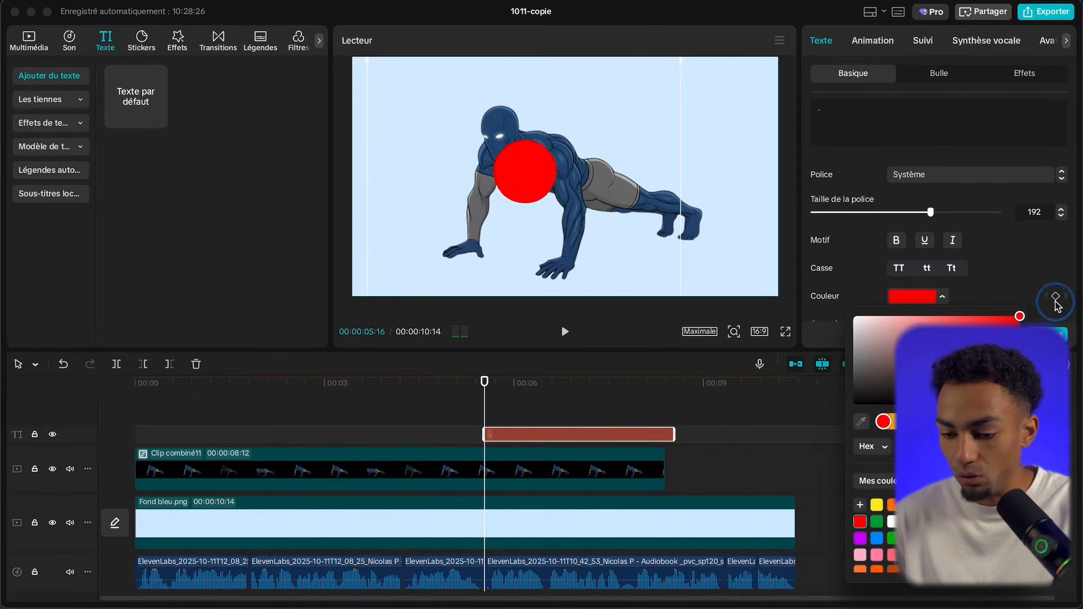
{"action": "right_click", "coordinate": [511, 434]}
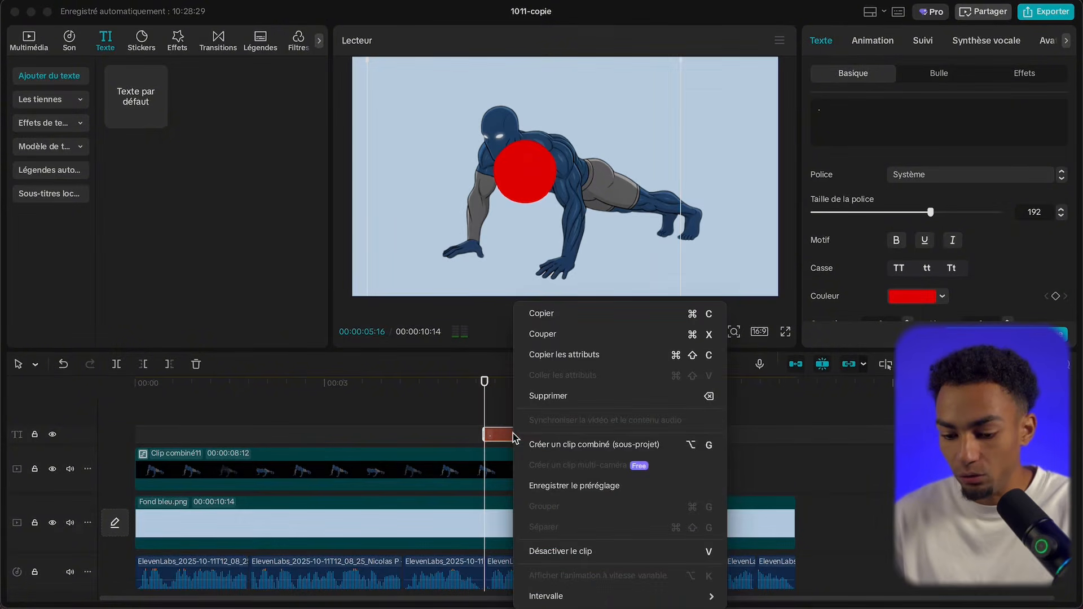
{"action": "left_click", "coordinate": [584, 444]}
Set the red dot clip's blend mode to Écran and its opacity to 70%
{"action": "left_click", "coordinate": [864, 41]}
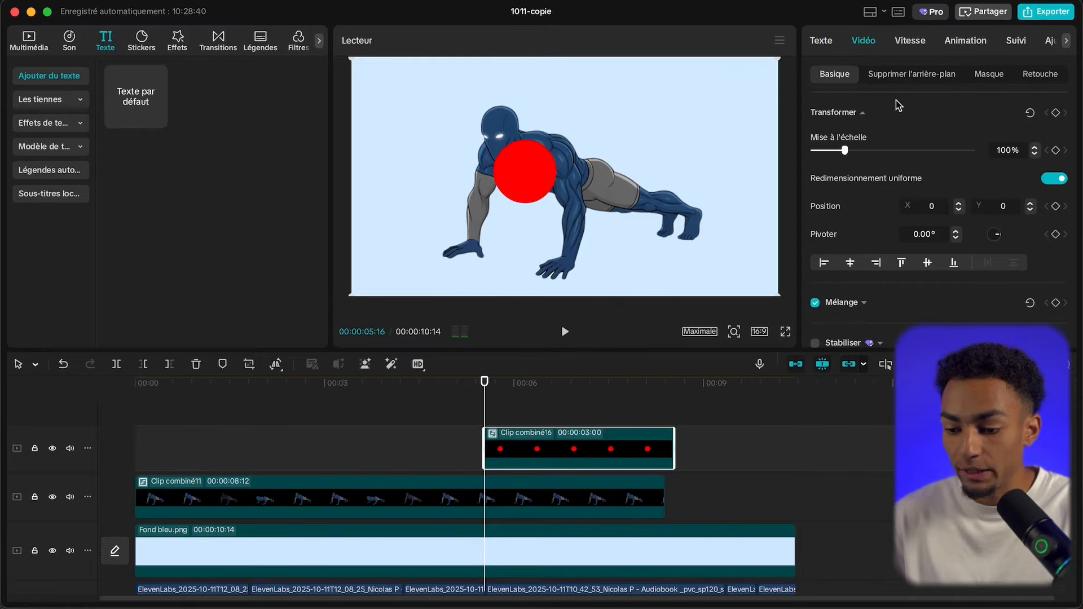
{"action": "scroll", "coordinate": [918, 128], "scroll_direction": "down", "scroll_amount": 1}
{"action": "scroll", "coordinate": [919, 135], "scroll_direction": "down", "scroll_amount": 3}
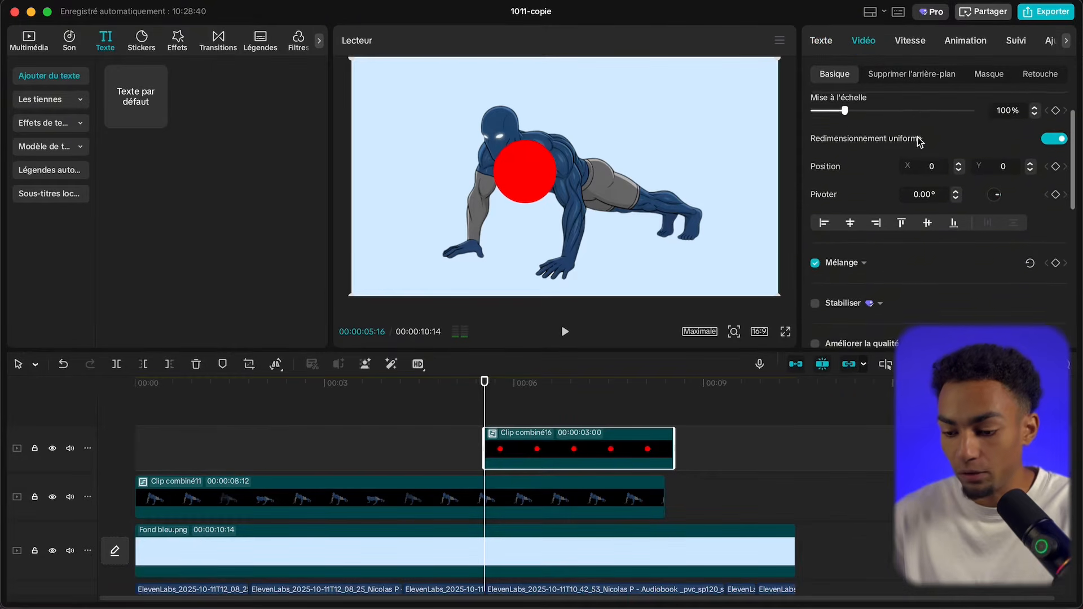
{"action": "left_click", "coordinate": [926, 215]}
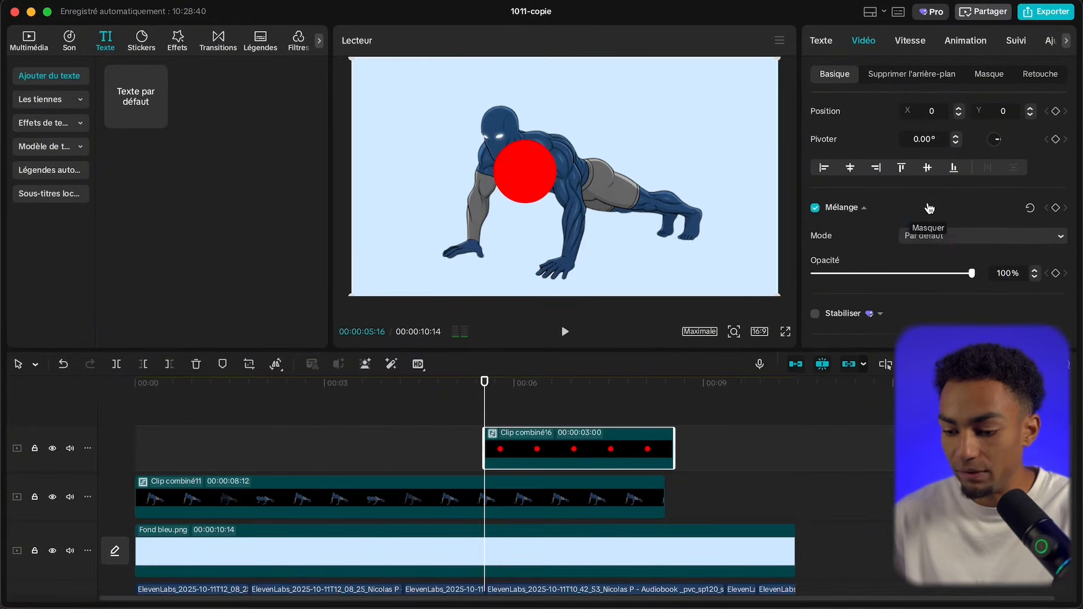
{"action": "scroll", "coordinate": [925, 206], "scroll_direction": "down", "scroll_amount": 2}
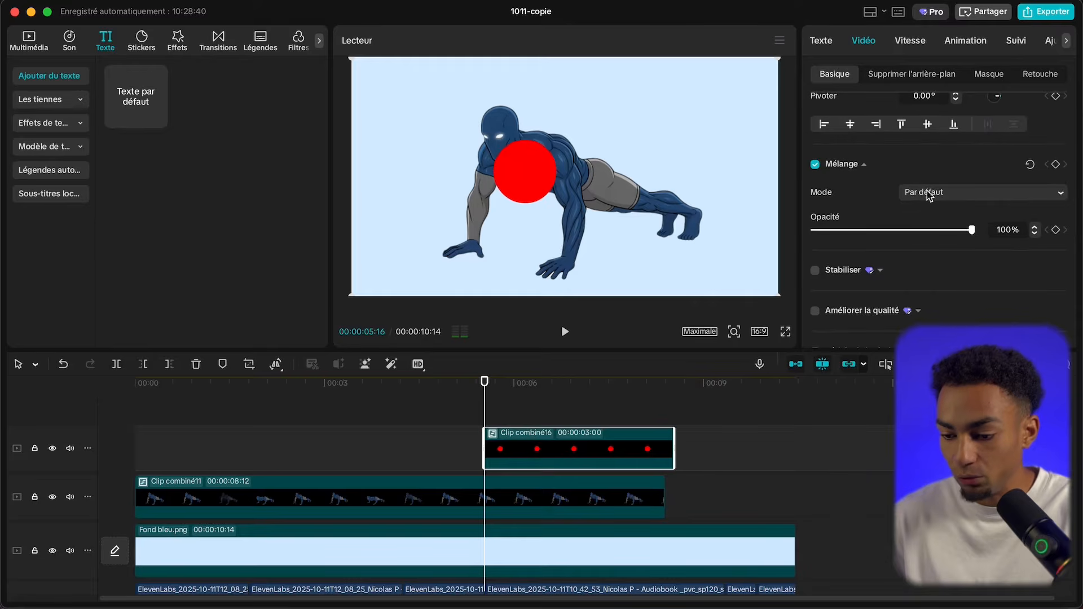
{"action": "left_click", "coordinate": [934, 195]}
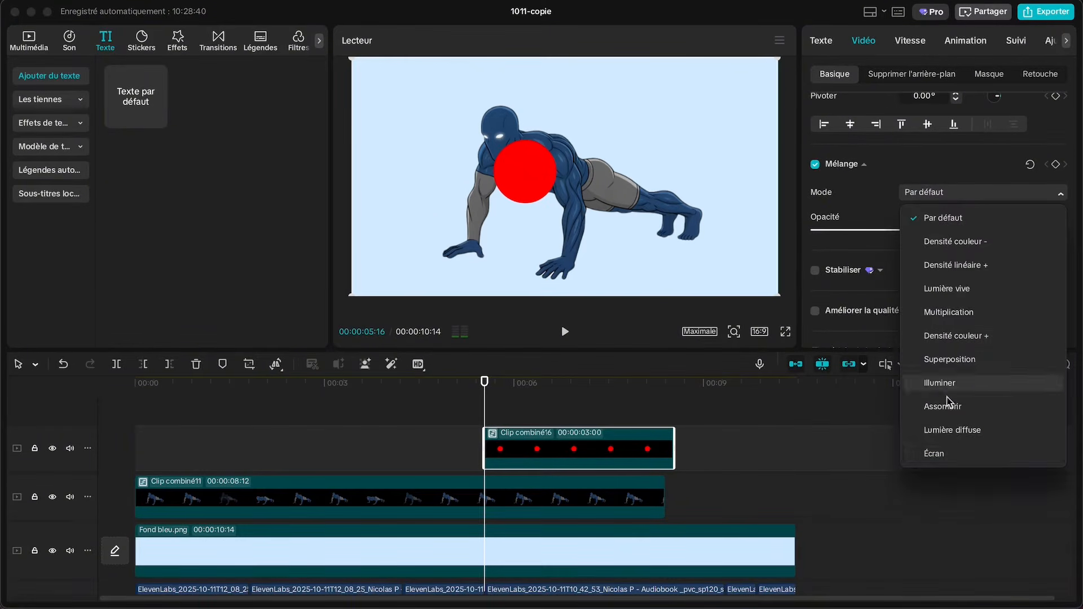
{"action": "left_click", "coordinate": [953, 453]}
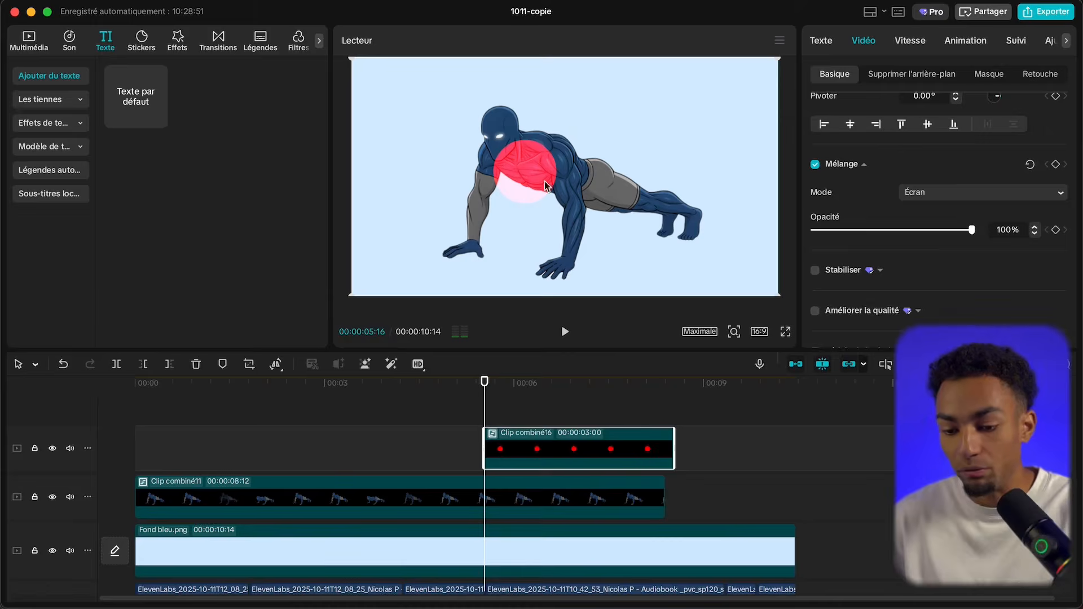
{"action": "left_click", "coordinate": [925, 232]}
{"action": "left_click_drag", "start_coordinate": [925, 231], "coordinate": [923, 231]}
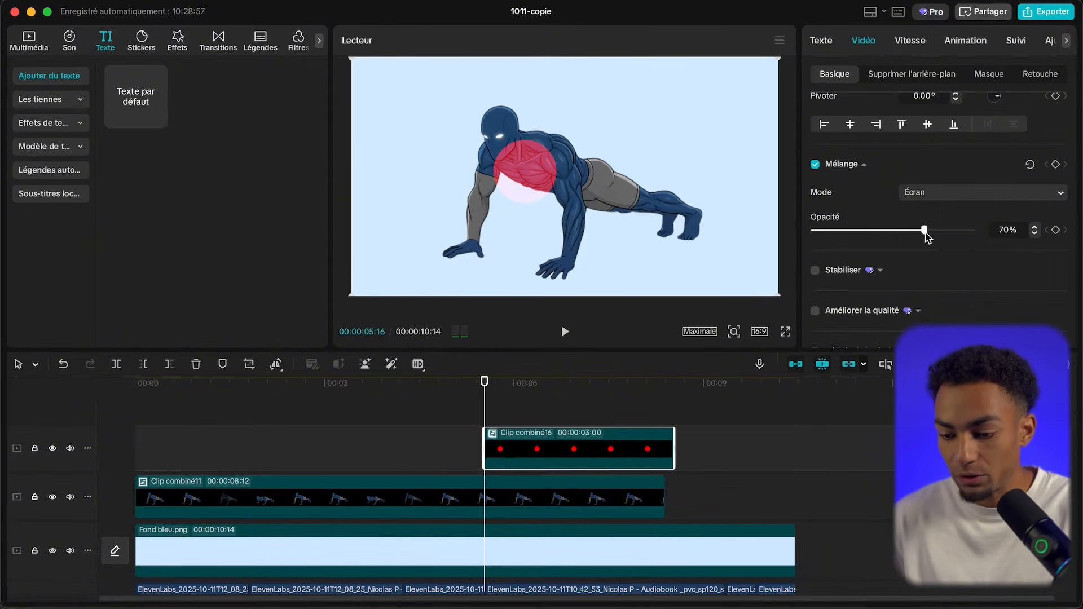
Add a mask to the red dot clip, try the rectangle, circle and heart shapes, and choose the Stylo pen mask
{"action": "left_click", "coordinate": [990, 75]}
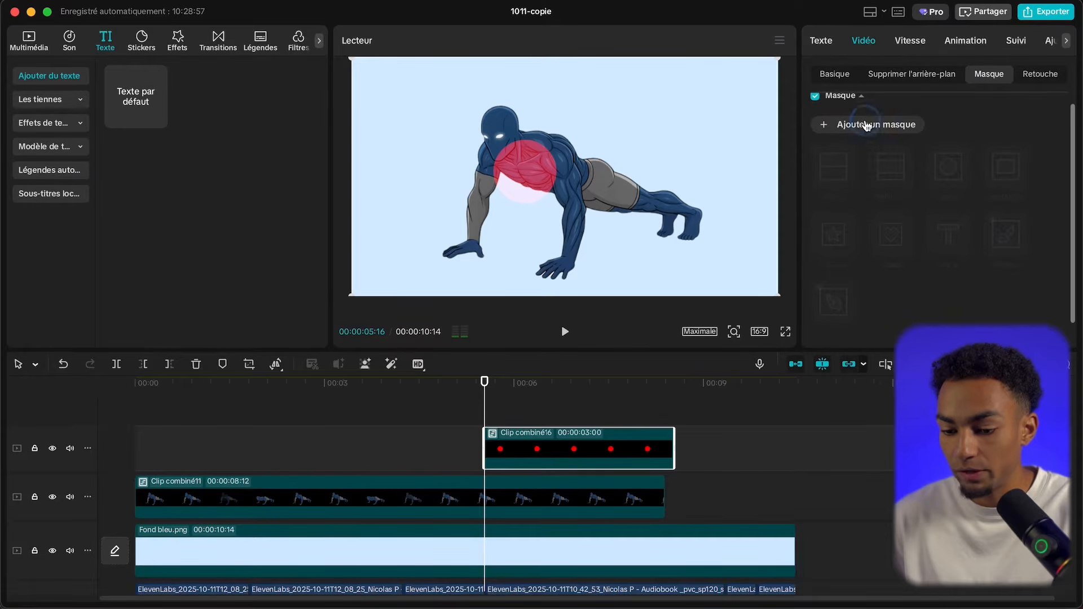
{"action": "left_click", "coordinate": [867, 124]}
{"action": "left_click_drag", "start_coordinate": [576, 217], "coordinate": [566, 198]}
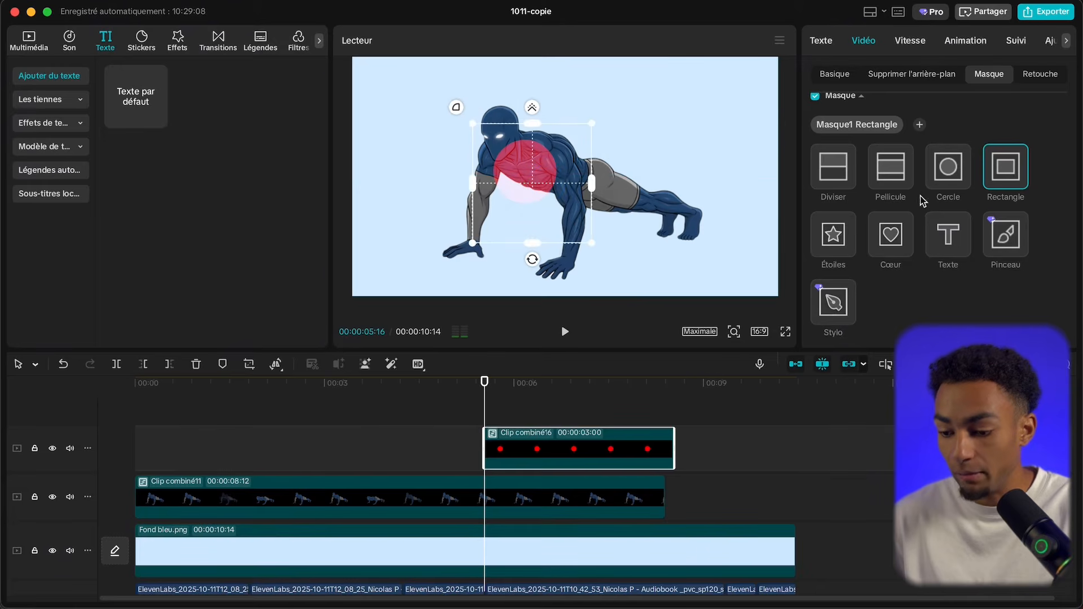
{"action": "left_click", "coordinate": [948, 167]}
{"action": "left_click", "coordinate": [891, 237]}
{"action": "left_click_drag", "start_coordinate": [618, 162], "coordinate": [611, 121]}
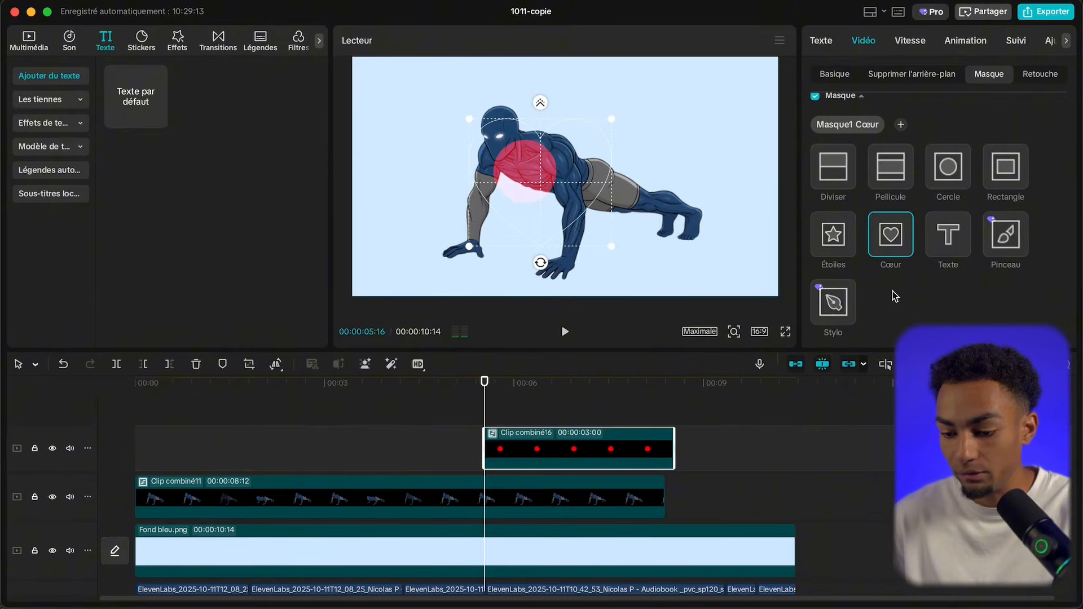
{"action": "left_click", "coordinate": [844, 305]}
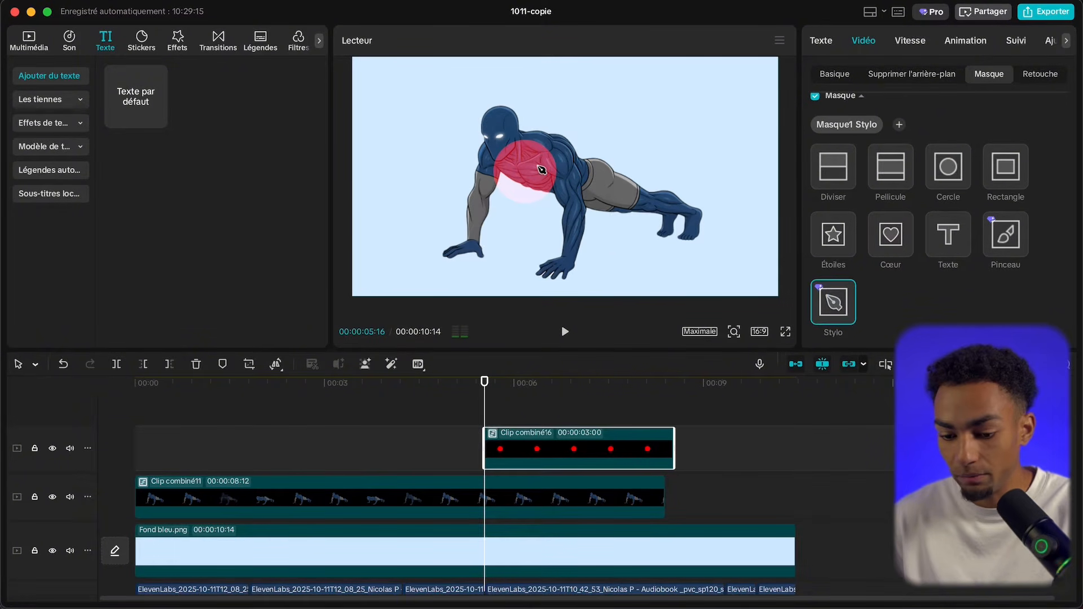
Trace a closed pen mask around the figure's chest muscles so the red highlight covers only the pectorals
{"action": "left_click", "coordinate": [734, 333]}
{"action": "left_click_drag", "start_coordinate": [706, 357], "coordinate": [752, 362]}
{"action": "scroll", "coordinate": [549, 197], "scroll_direction": "left", "scroll_amount": 3}
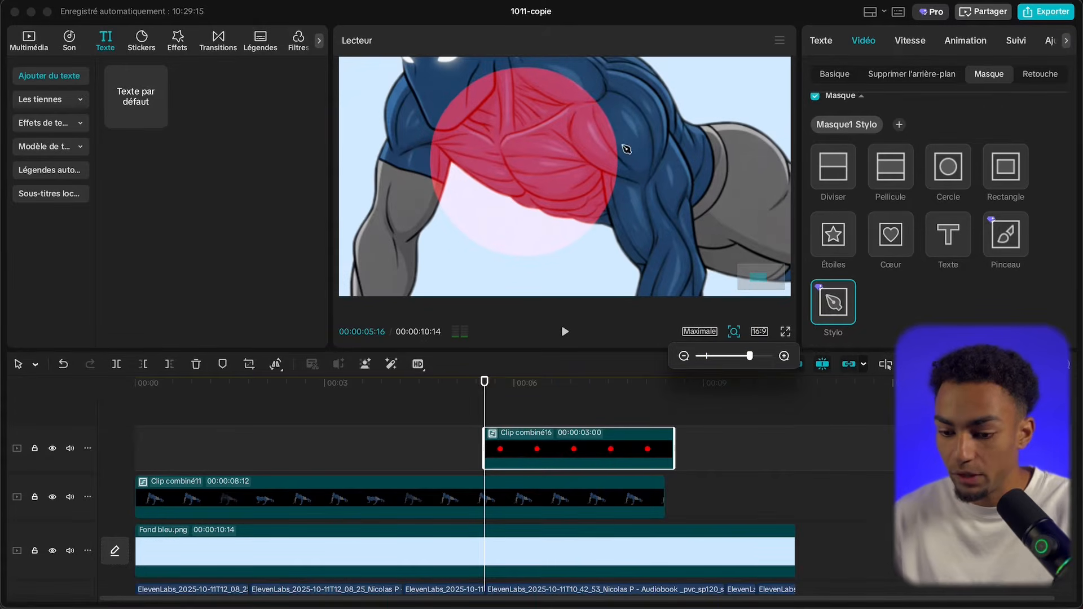
{"action": "left_click", "coordinate": [577, 106]}
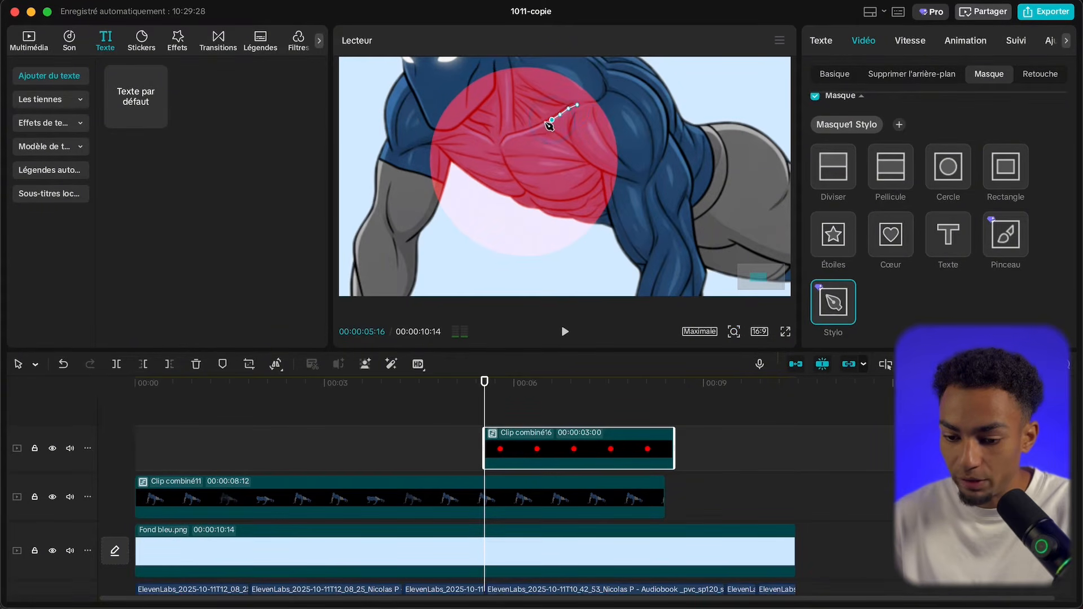
{"action": "left_click", "coordinate": [501, 145]}
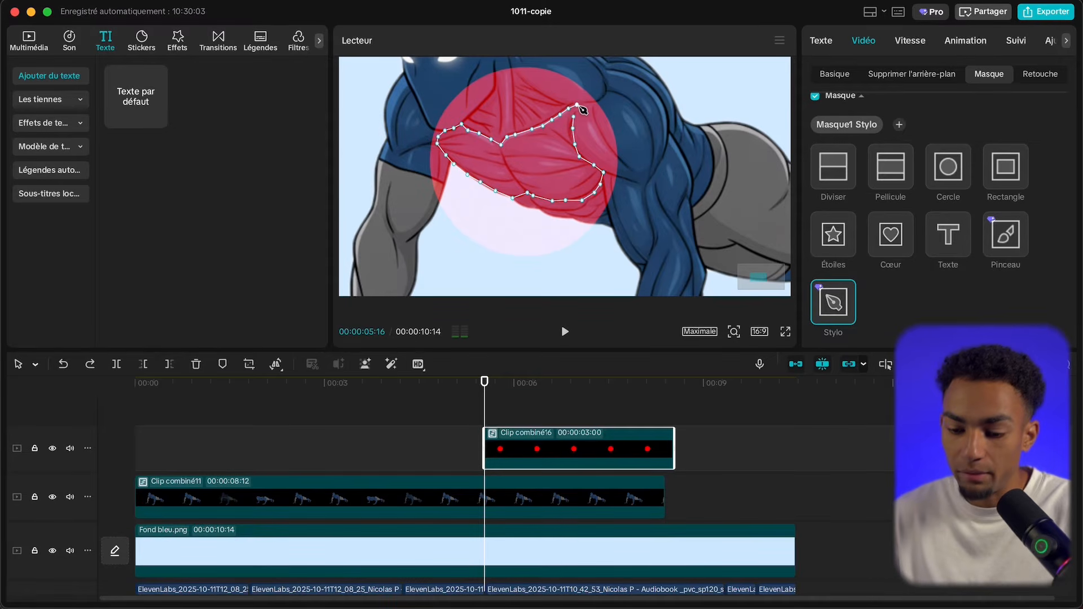
{"action": "left_click", "coordinate": [438, 137]}
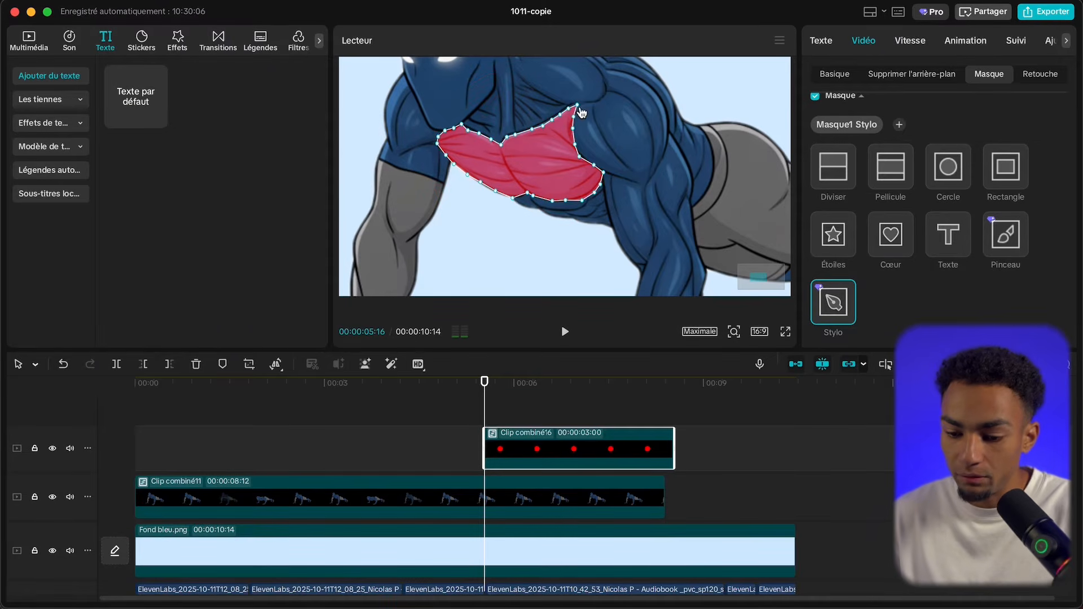
Set the chest mask's Adoucir value to 40
{"action": "mouse_move", "coordinate": [484, 381]}
{"action": "left_mouse_down"}
{"action": "mouse_move", "coordinate": [544, 405]}
{"action": "mouse_move", "coordinate": [492, 397]}
{"action": "left_mouse_up"}
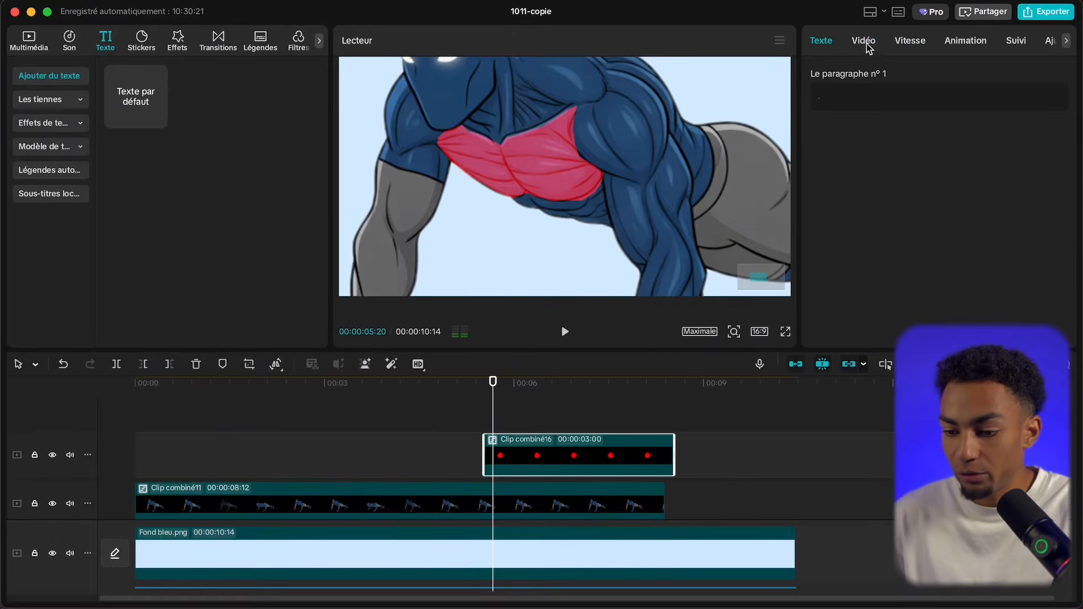
{"action": "left_click", "coordinate": [869, 46]}
{"action": "scroll", "coordinate": [901, 161], "scroll_direction": "down", "scroll_amount": 5}
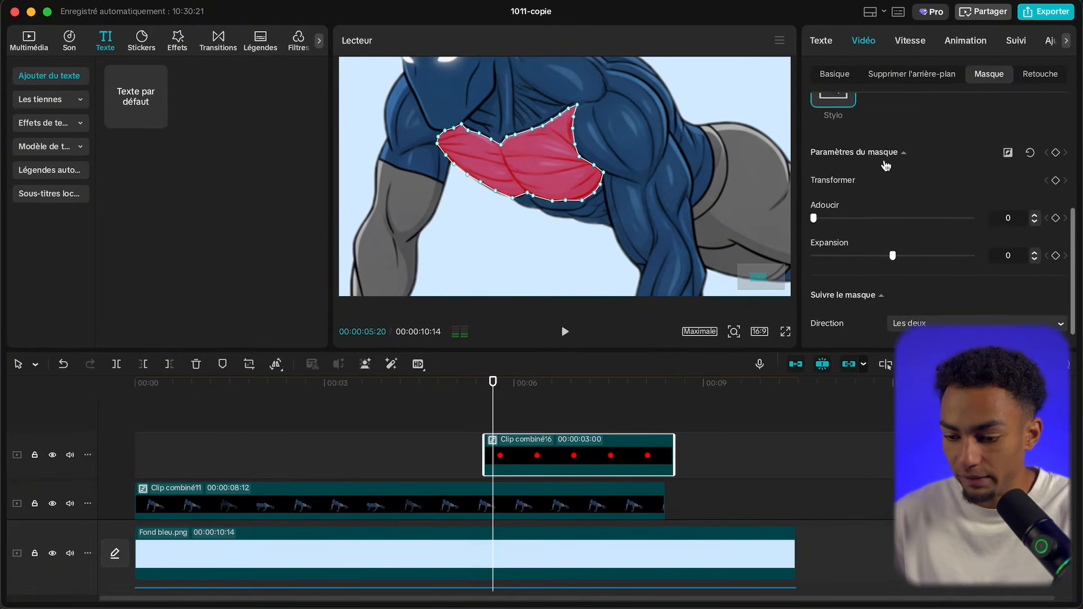
{"action": "left_click", "coordinate": [821, 203]}
{"action": "mouse_move", "coordinate": [890, 214]}
{"action": "left_mouse_down"}
{"action": "mouse_move", "coordinate": [962, 219]}
{"action": "mouse_move", "coordinate": [894, 224]}
{"action": "mouse_move", "coordinate": [1032, 235]}
{"action": "mouse_move", "coordinate": [842, 214]}
{"action": "mouse_move", "coordinate": [891, 216]}
{"action": "left_mouse_up"}
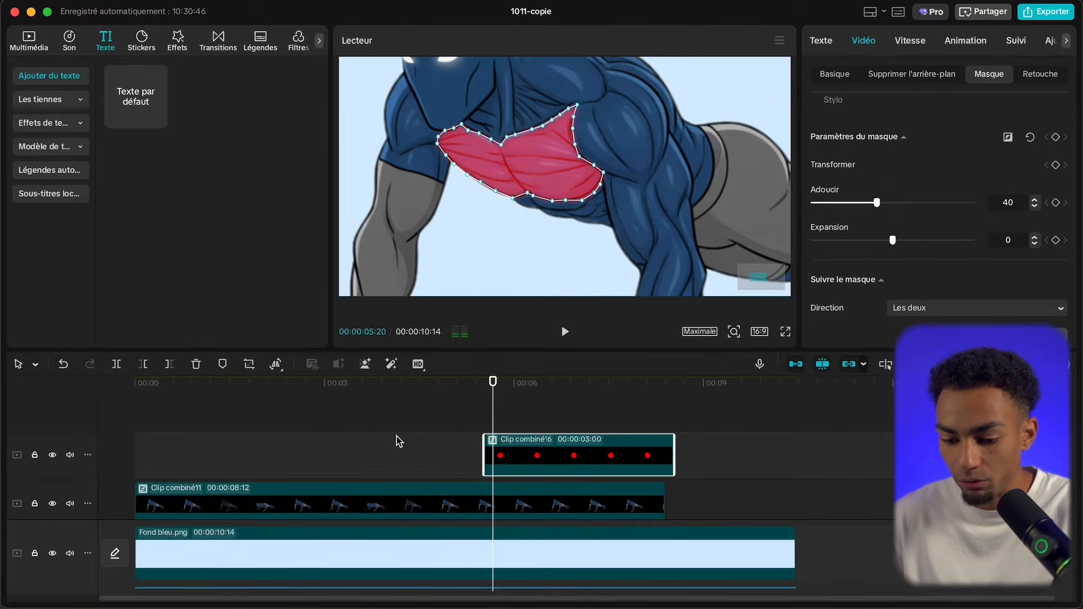
Play back the softened red chest highlight and check it with the whole figure in view
{"action": "left_click", "coordinate": [462, 412]}
{"action": "key", "text": "space"}
{"action": "key", "text": "space"}
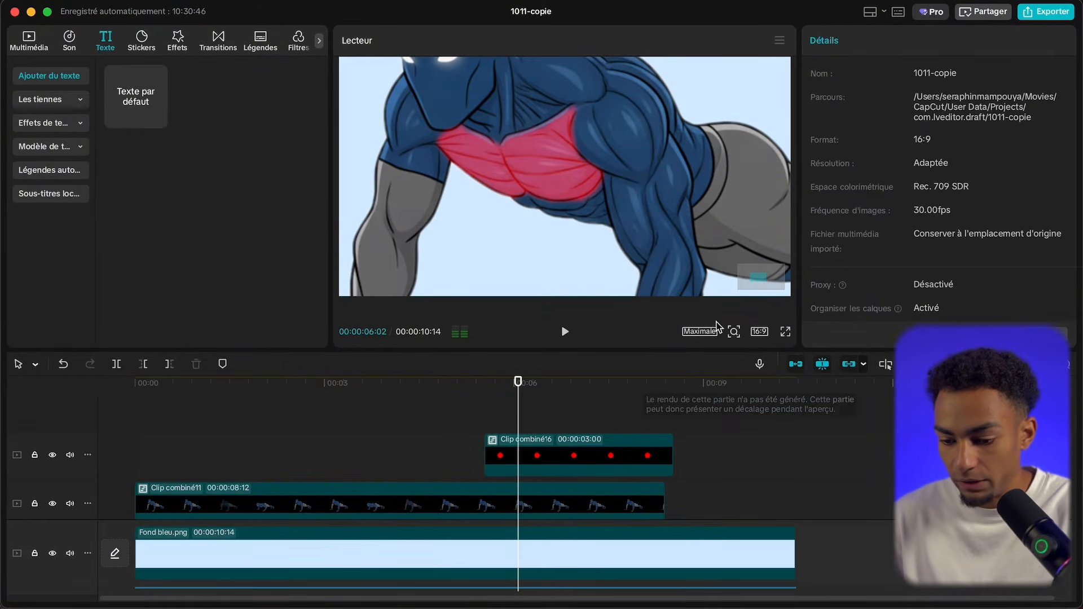
{"action": "left_click", "coordinate": [733, 331]}
{"action": "left_click_drag", "start_coordinate": [717, 356], "coordinate": [705, 360]}
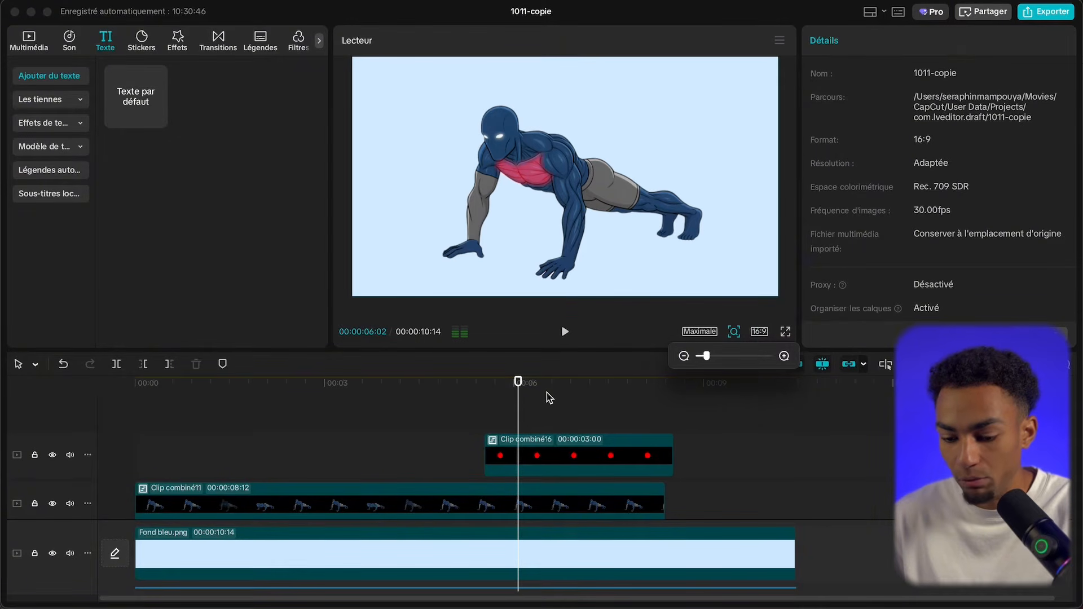
Duplicate the masked red dot clip onto the track above it, starting at 00:00:05:16, and open the copy's mask settings
{"action": "left_click", "coordinate": [526, 458]}
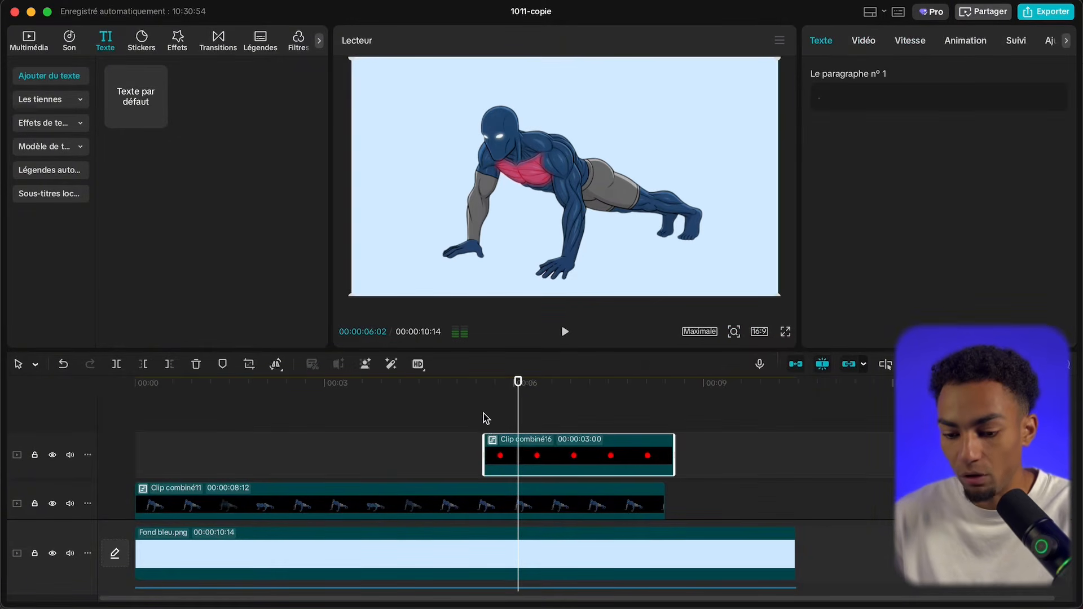
{"action": "left_click", "coordinate": [484, 419]}
{"action": "key", "text": "super+v"}
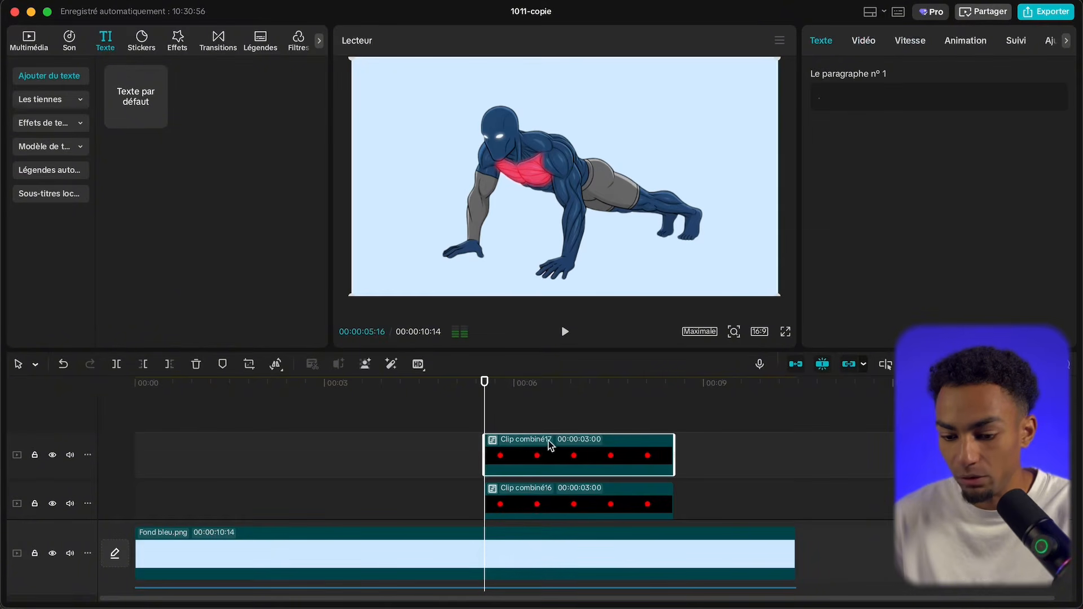
{"action": "left_click", "coordinate": [861, 41]}
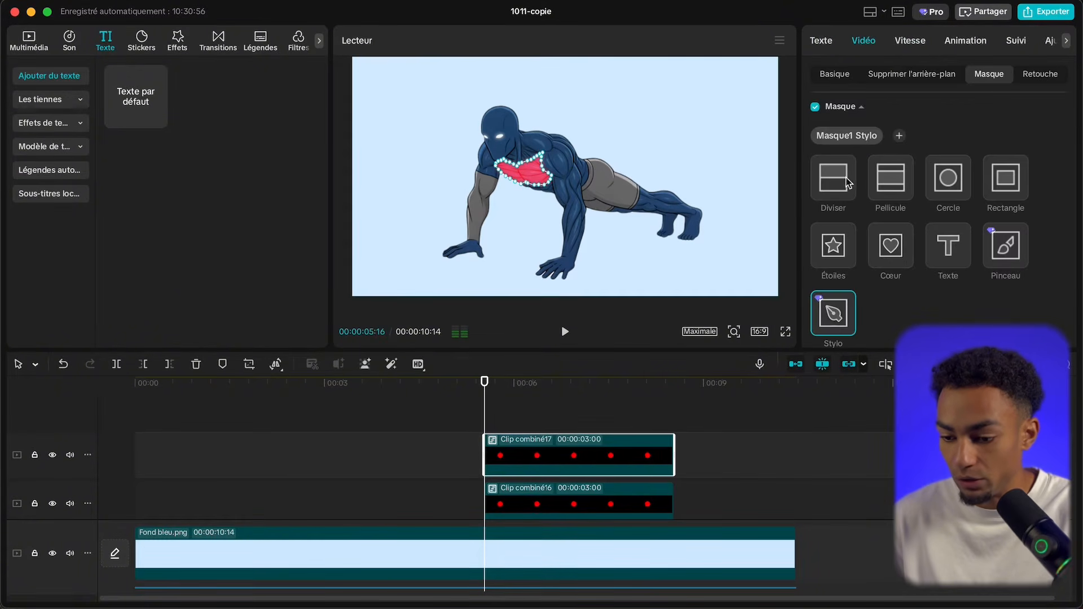
Colour the dot text inside the duplicated compound clip green and return to the main timeline
{"action": "double_click", "coordinate": [589, 447]}
{"action": "left_click", "coordinate": [322, 449]}
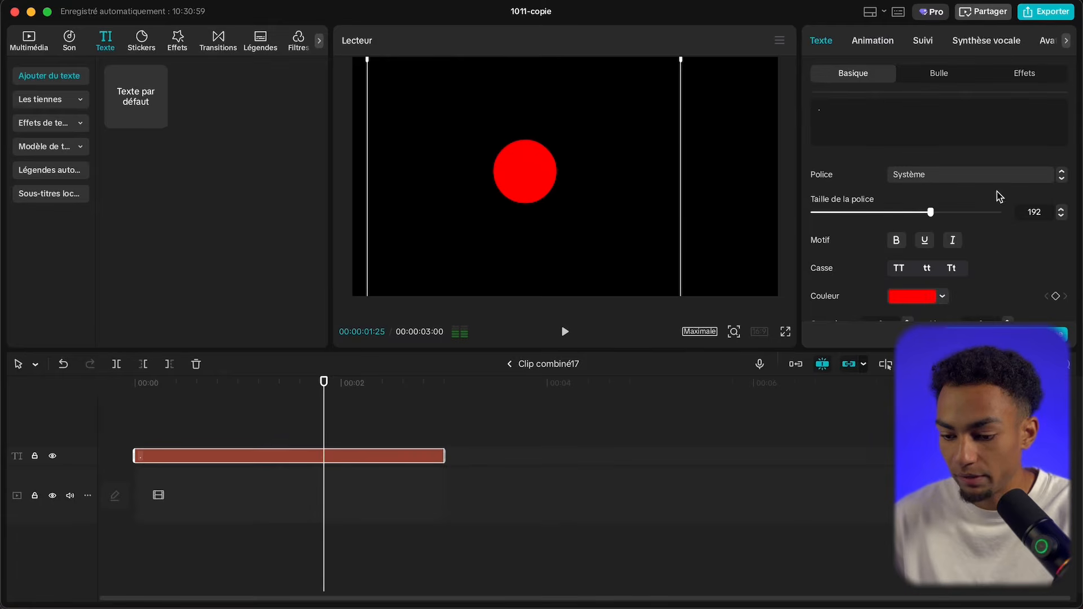
{"action": "left_click", "coordinate": [908, 299]}
{"action": "left_click", "coordinate": [891, 505]}
{"action": "left_click", "coordinate": [510, 363]}
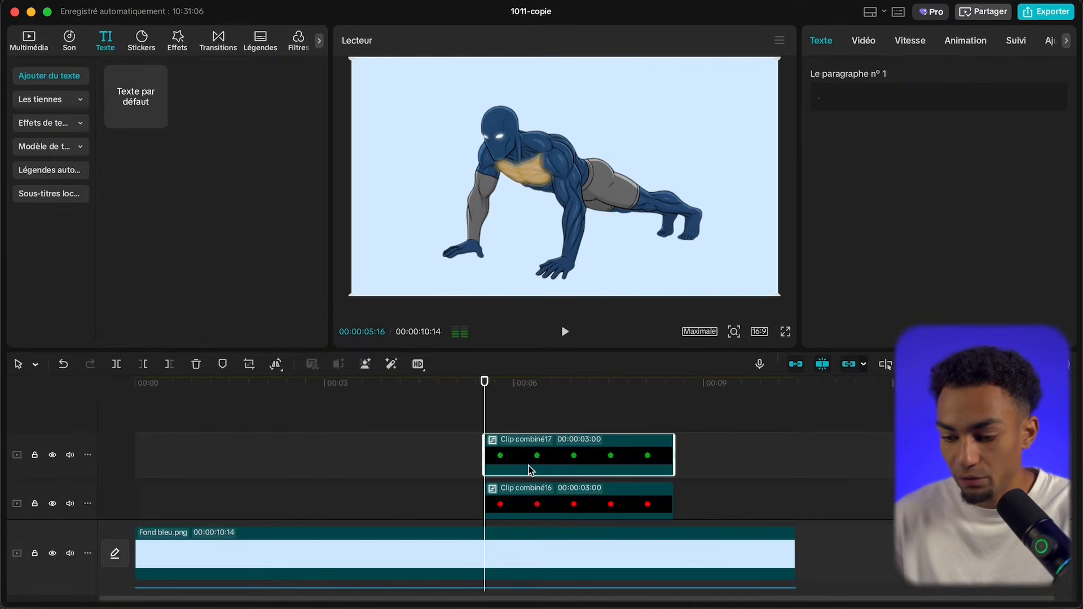
Disable the green clip's mask temporarily, move its dot over the figure's near shoulder, and enable the mask again
{"action": "left_click", "coordinate": [862, 41]}
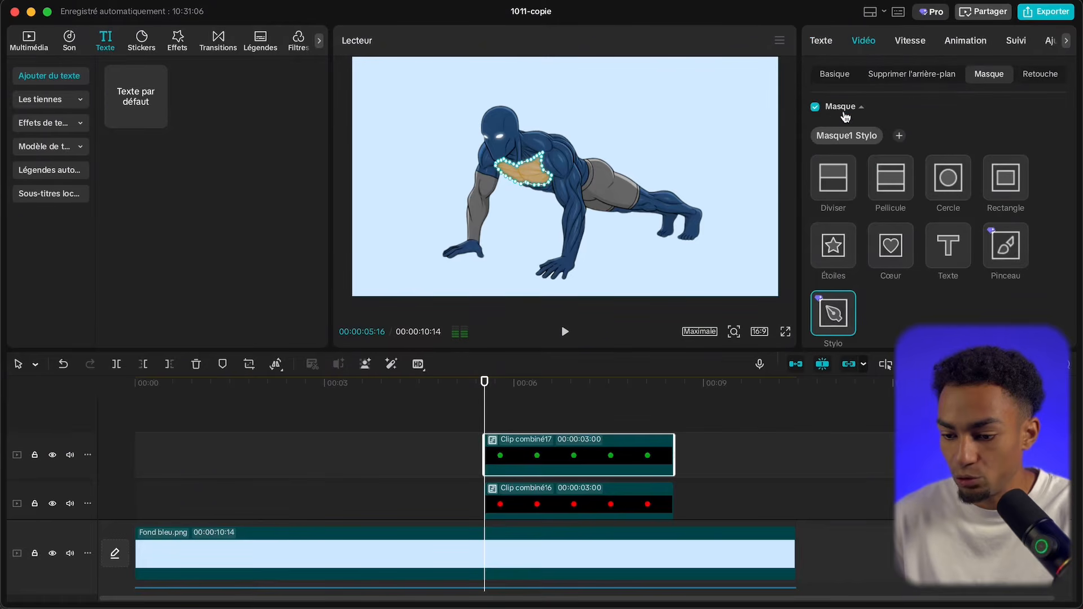
{"action": "left_click", "coordinate": [815, 107]}
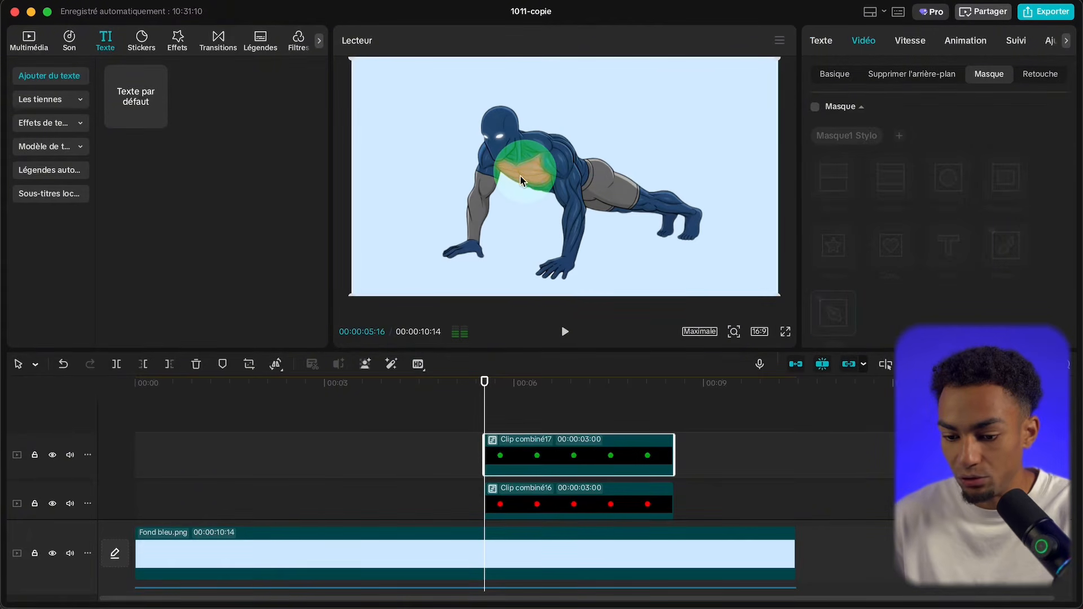
{"action": "left_click_drag", "start_coordinate": [519, 175], "coordinate": [550, 164]}
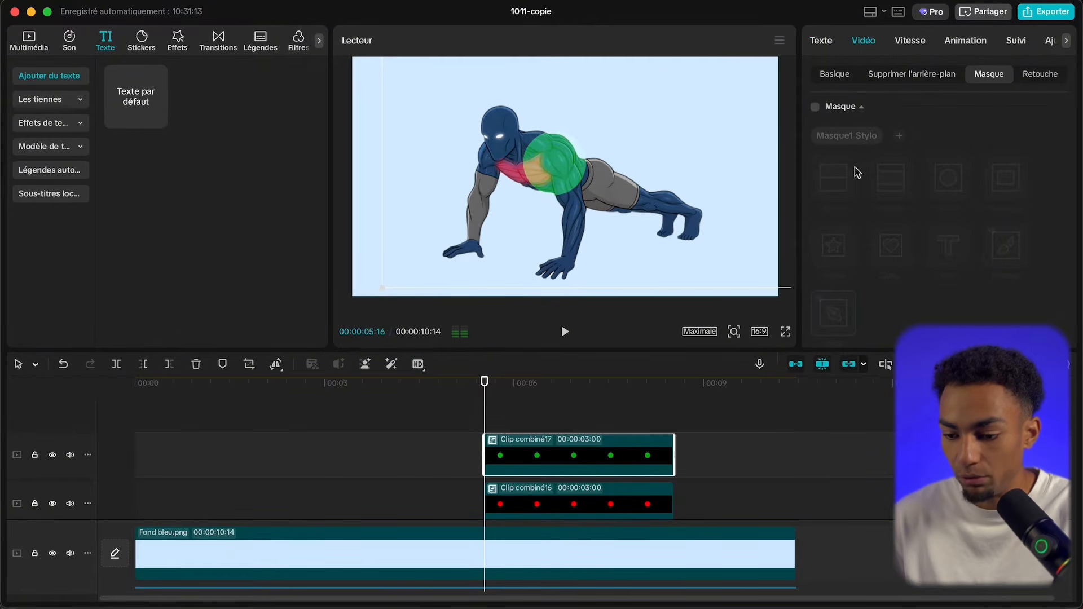
{"action": "left_click", "coordinate": [815, 107]}
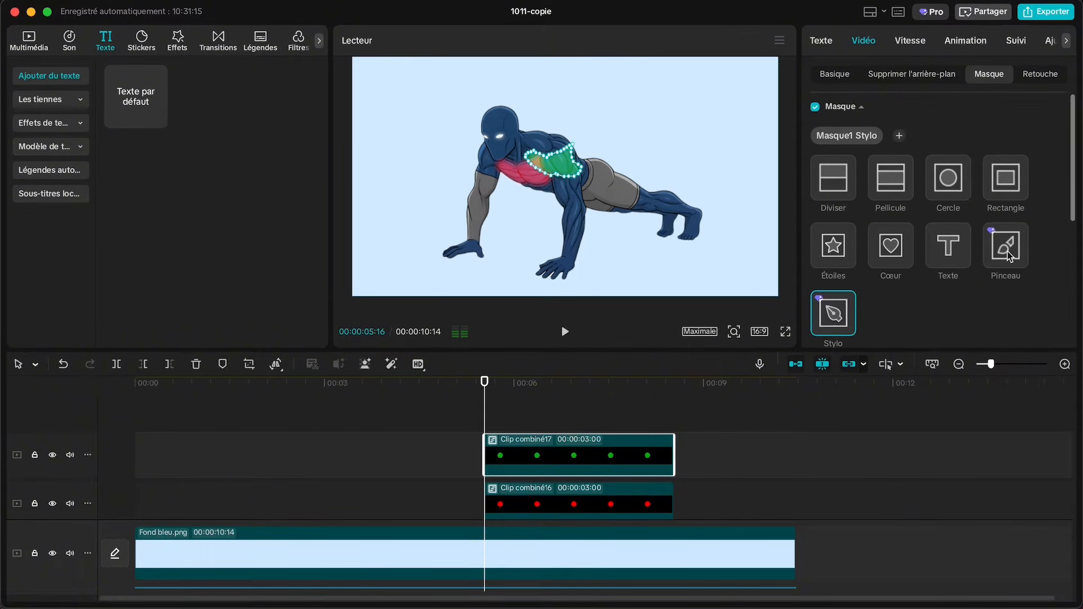
Clear the copied chest outline from the green clip's mask and trace a closed pen outline around the near shoulder muscle
{"action": "scroll", "coordinate": [1007, 252], "scroll_direction": "down", "scroll_amount": 3}
{"action": "left_click", "coordinate": [1036, 308]}
{"action": "scroll", "coordinate": [878, 252], "scroll_direction": "up", "scroll_amount": 3}
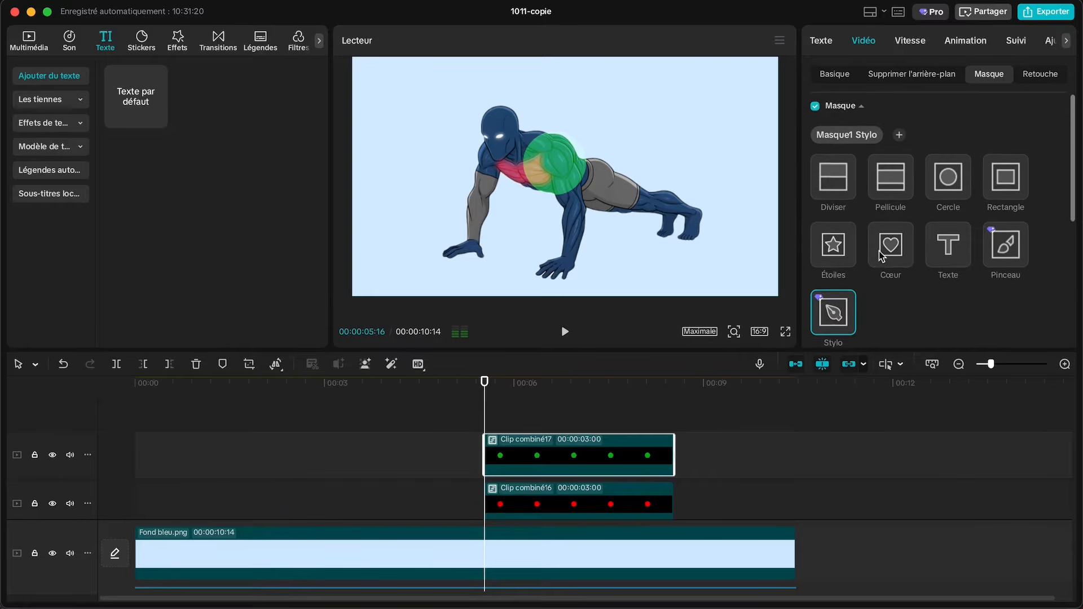
{"action": "left_click_drag", "start_coordinate": [706, 356], "coordinate": [751, 357]}
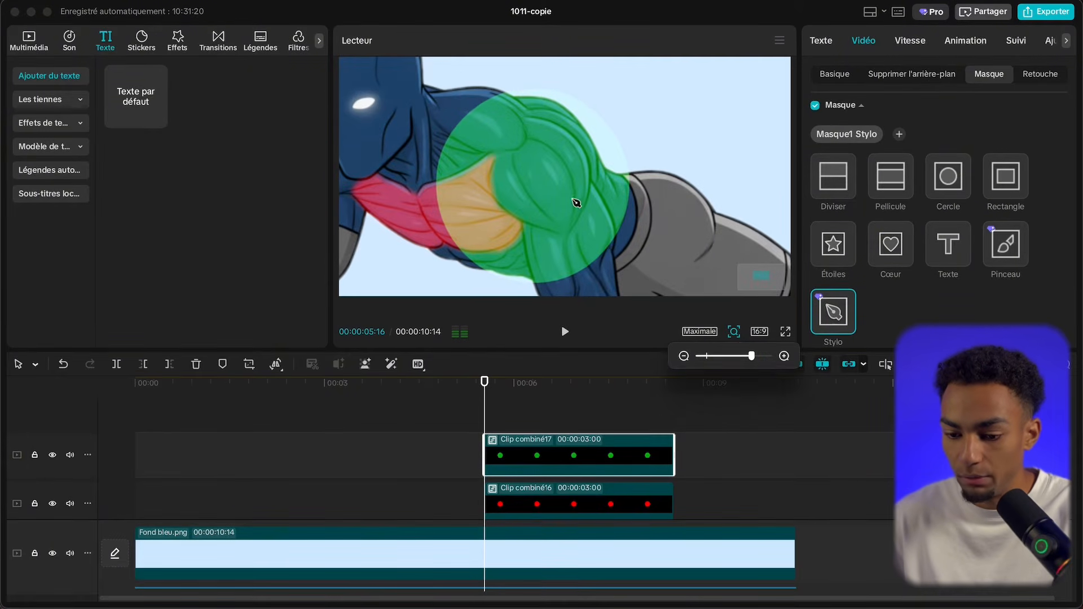
{"action": "left_click", "coordinate": [528, 118]}
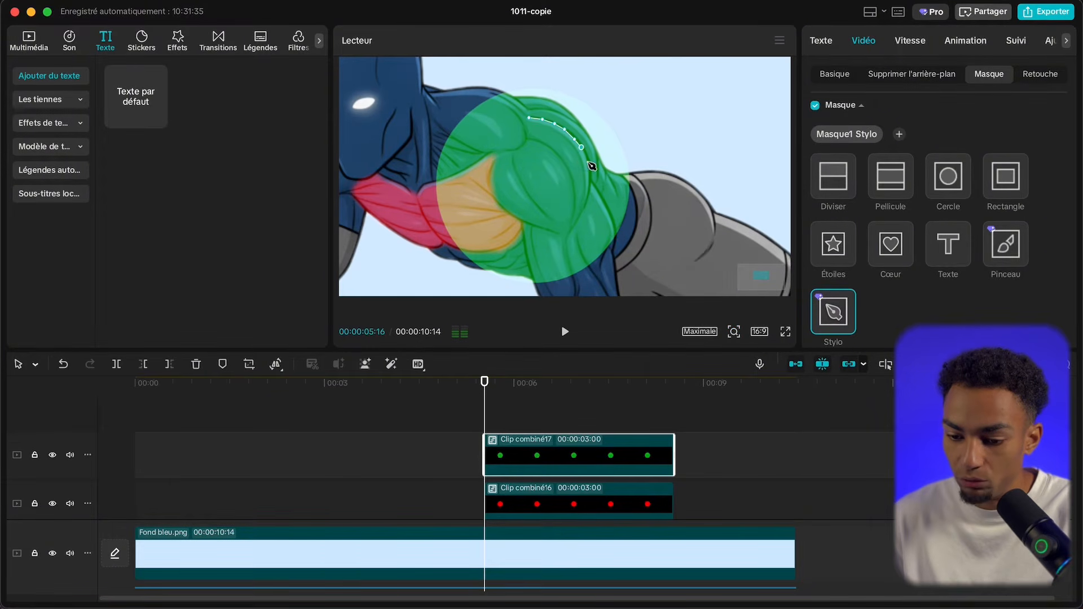
{"action": "left_click", "coordinate": [586, 210]}
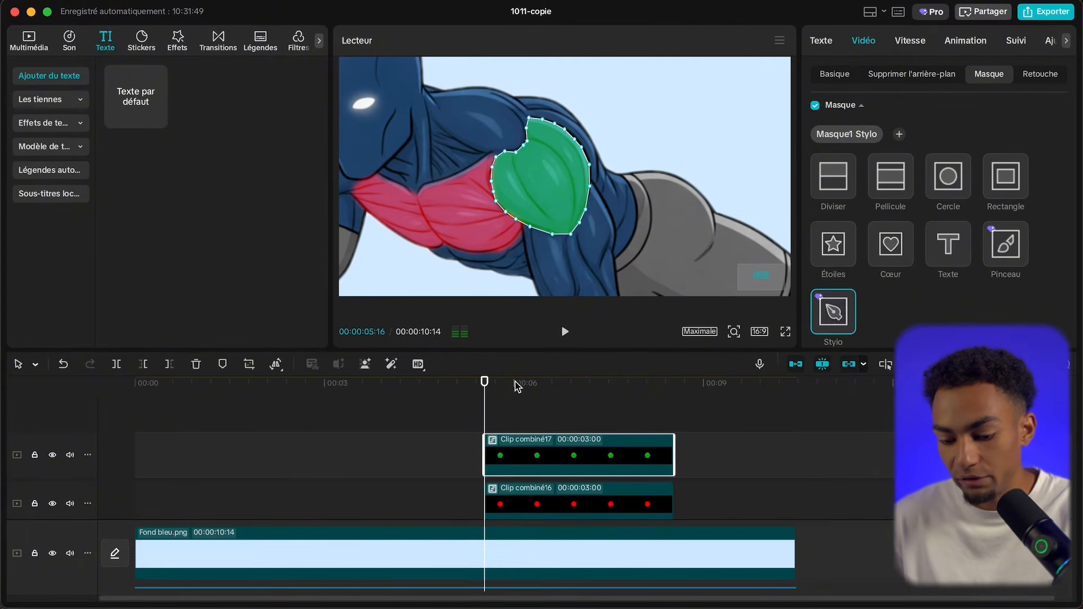
Soften the edges of the green clip's shoulder mask
{"action": "left_click_drag", "start_coordinate": [483, 382], "coordinate": [542, 383]}
{"action": "left_click", "coordinate": [499, 415]}
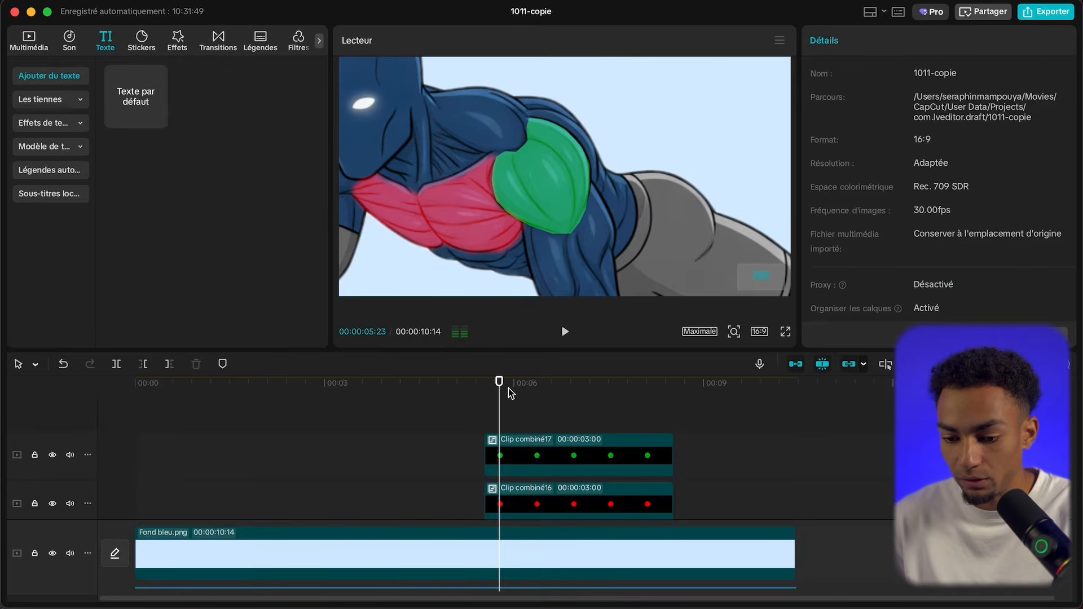
{"action": "left_click", "coordinate": [554, 461]}
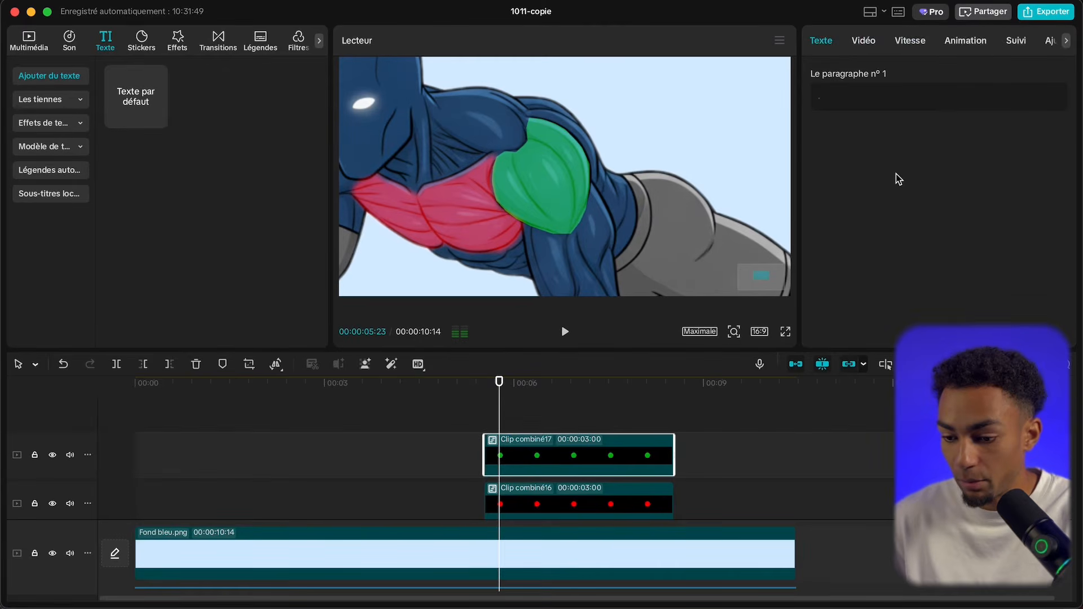
{"action": "left_click", "coordinate": [856, 38]}
{"action": "scroll", "coordinate": [930, 130], "scroll_direction": "down", "scroll_amount": 8}
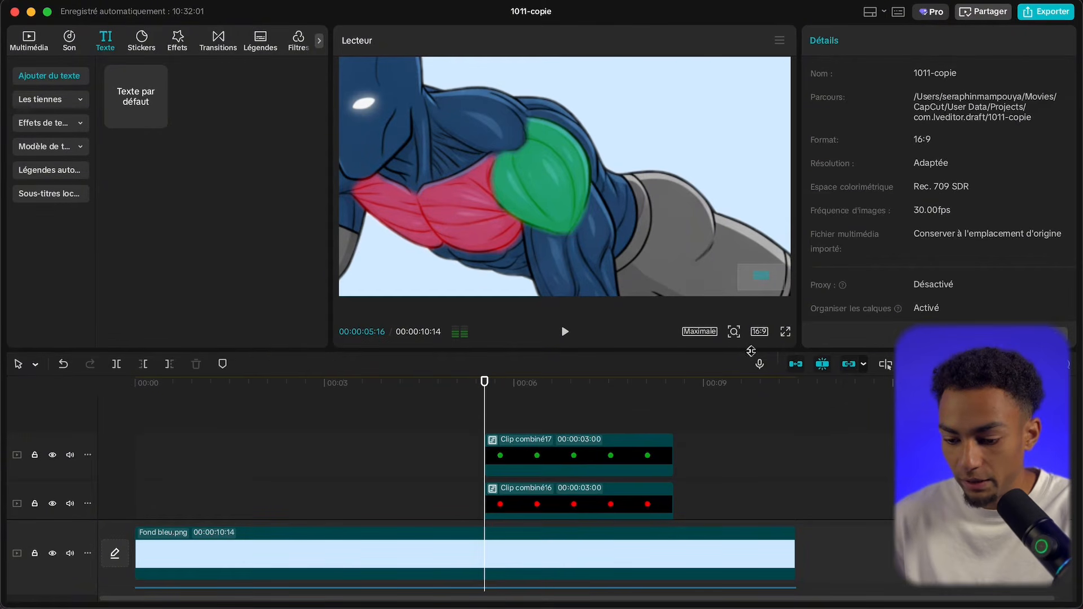
Play back the red chest and green shoulder highlights against the narration with the whole figure in view
{"action": "left_click", "coordinate": [739, 331]}
{"action": "left_click", "coordinate": [709, 356]}
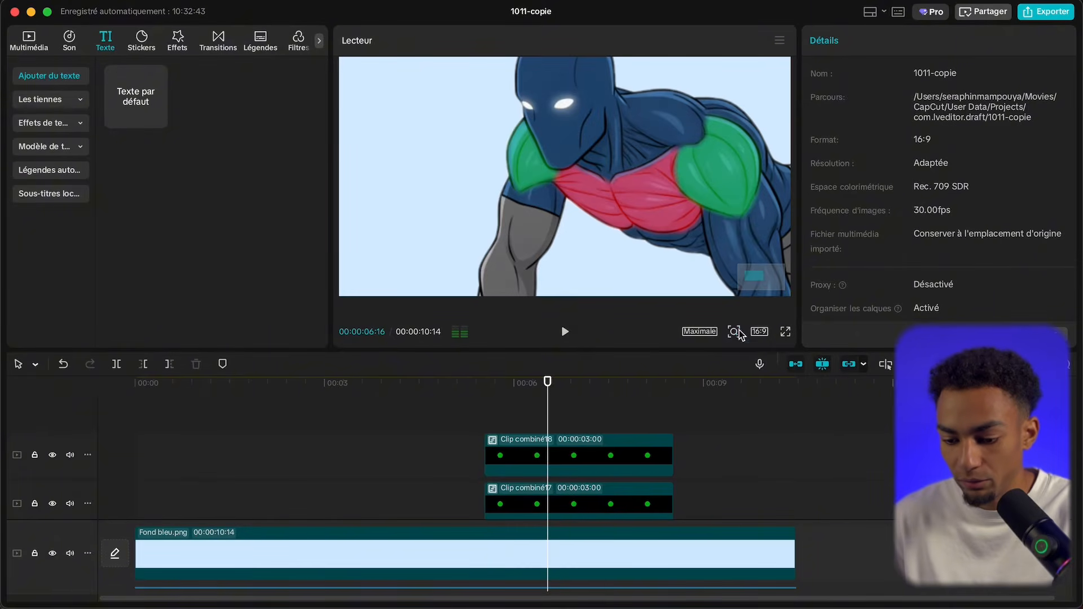
{"action": "left_click", "coordinate": [735, 332]}
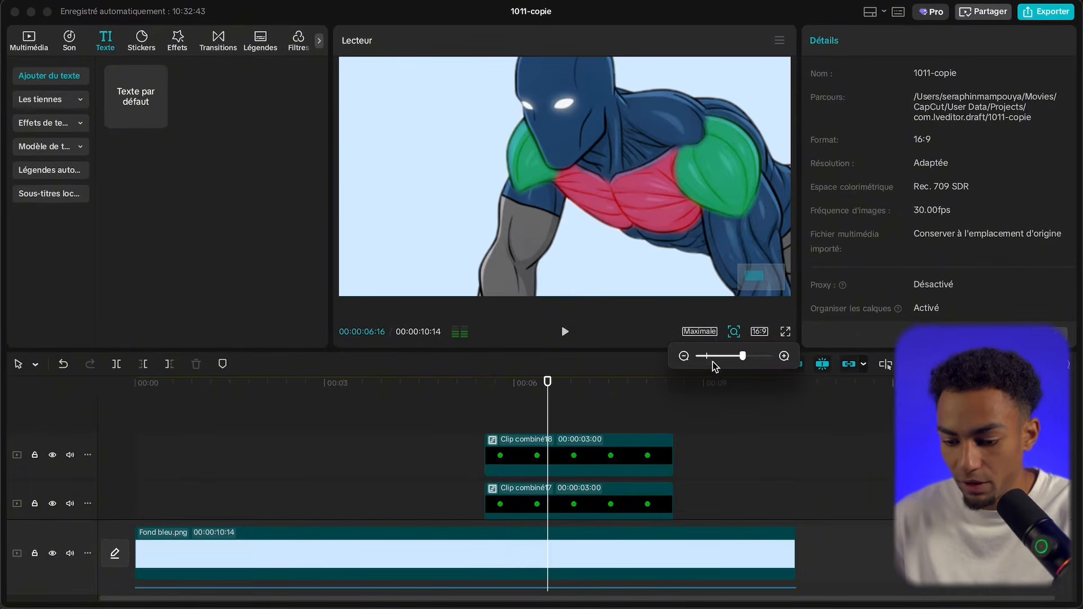
{"action": "left_click", "coordinate": [706, 356]}
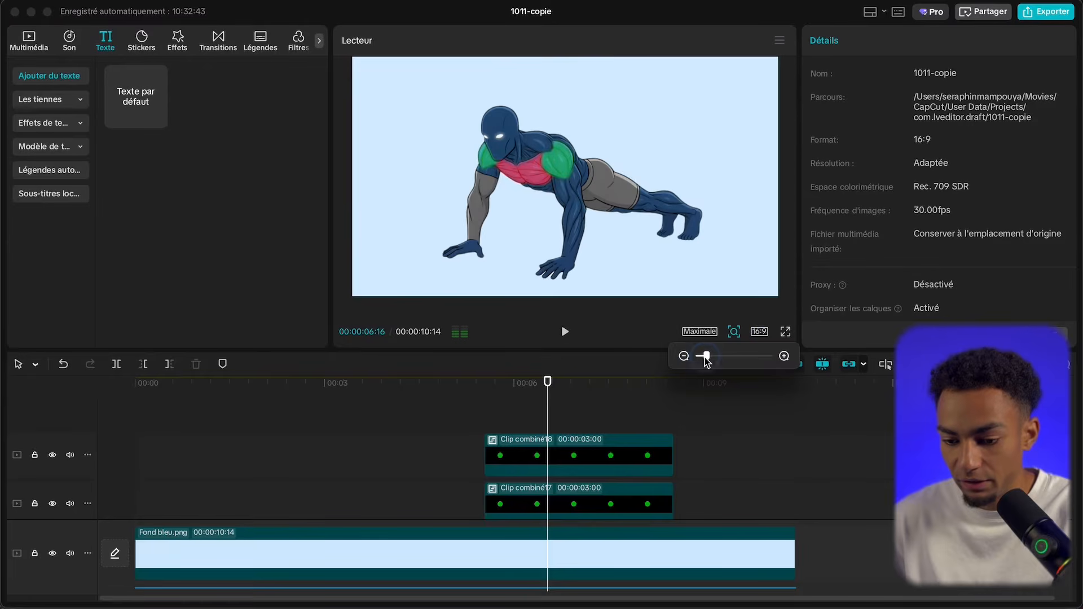
{"action": "left_click", "coordinate": [457, 398]}
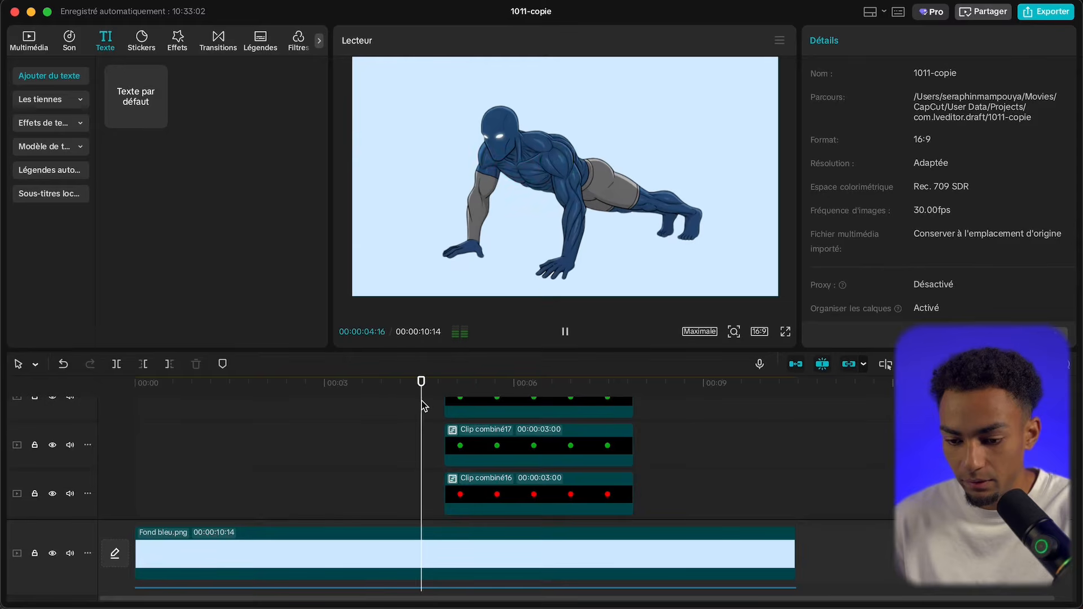
{"action": "key", "text": "space"}
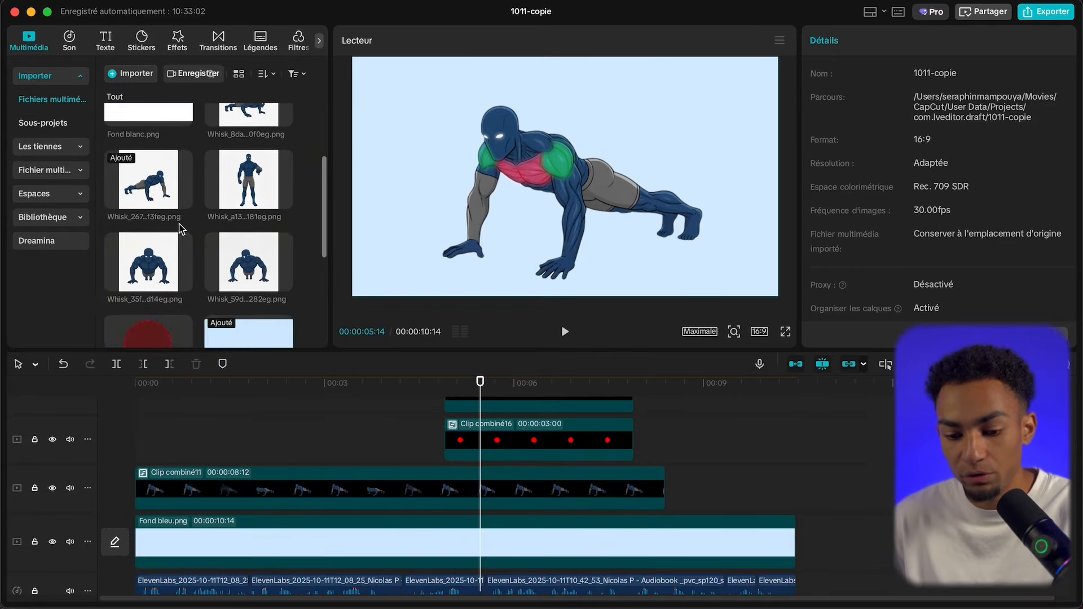
{"action": "left_click", "coordinate": [465, 383]}
{"action": "key", "text": "space"}
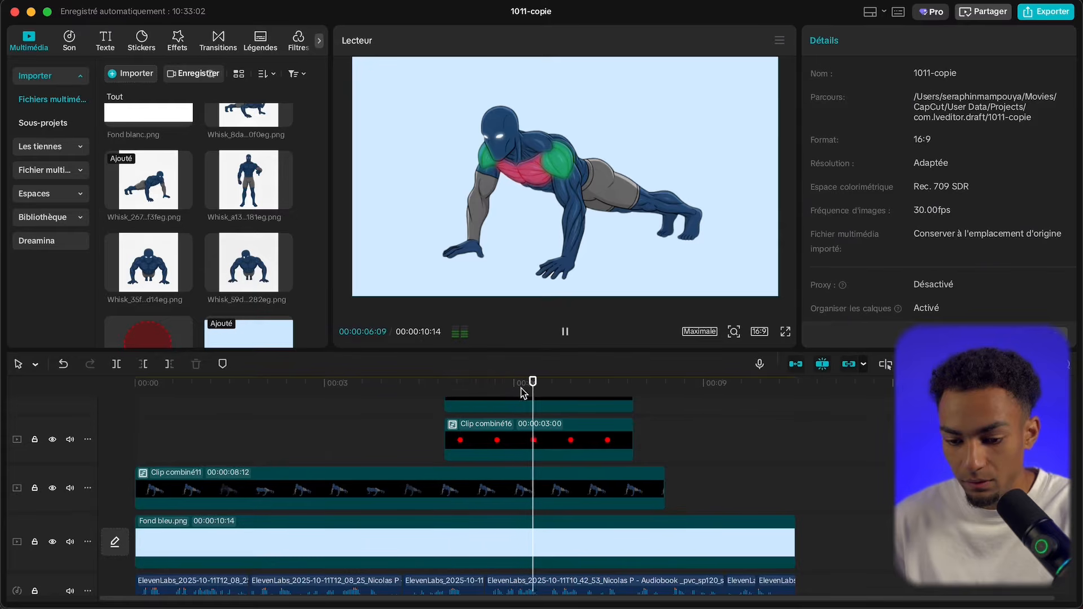
Add the standing thumbs-down figure image on a track above the muscle highlights and remove its background automatically
{"action": "key", "text": "space"}
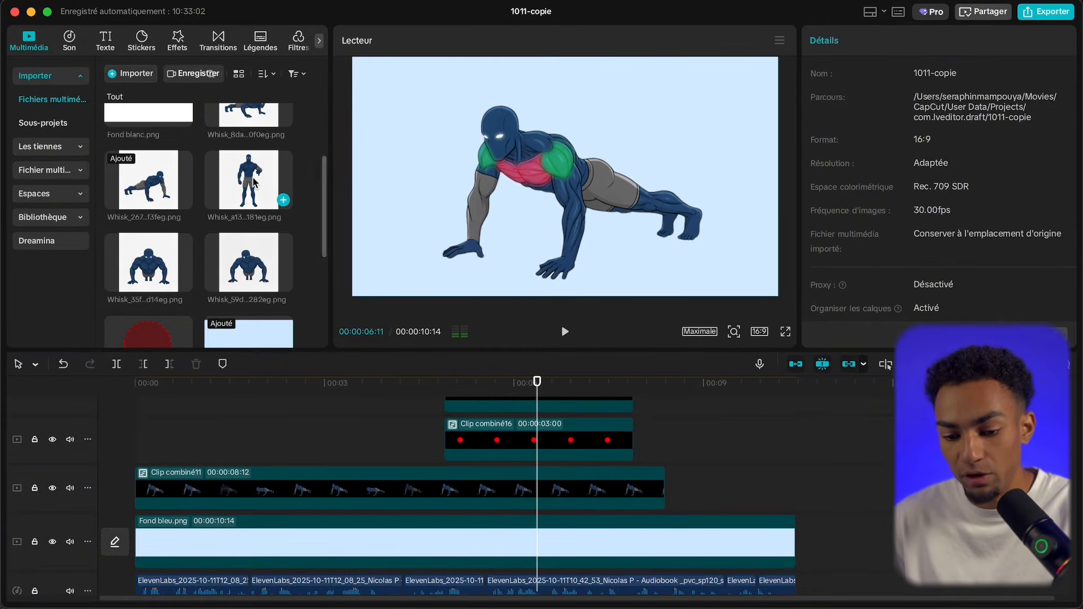
{"action": "left_click_drag", "start_coordinate": [251, 187], "coordinate": [496, 417]}
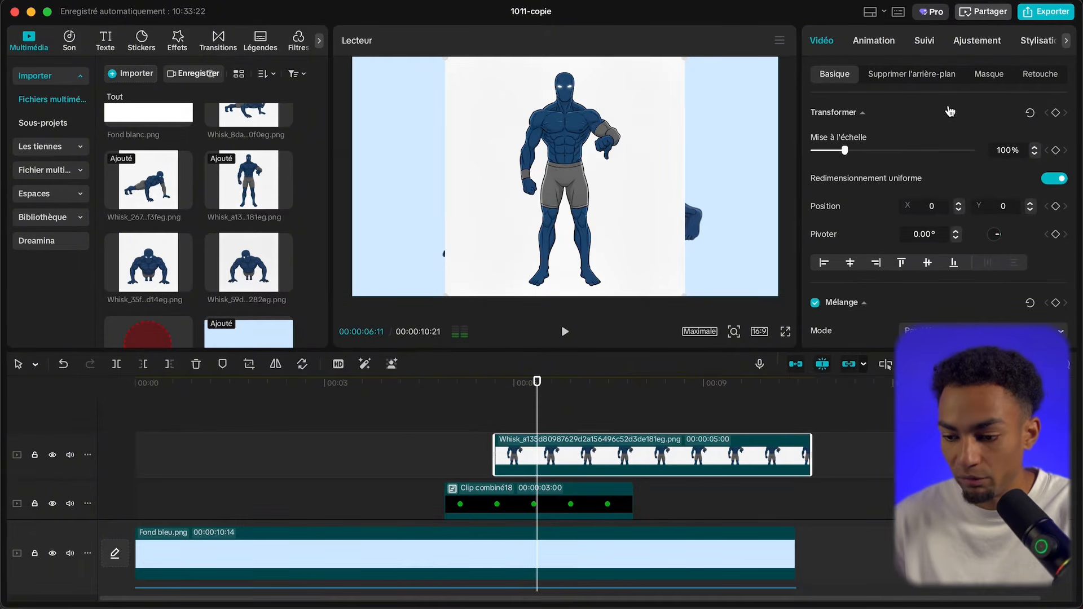
{"action": "left_click", "coordinate": [925, 77]}
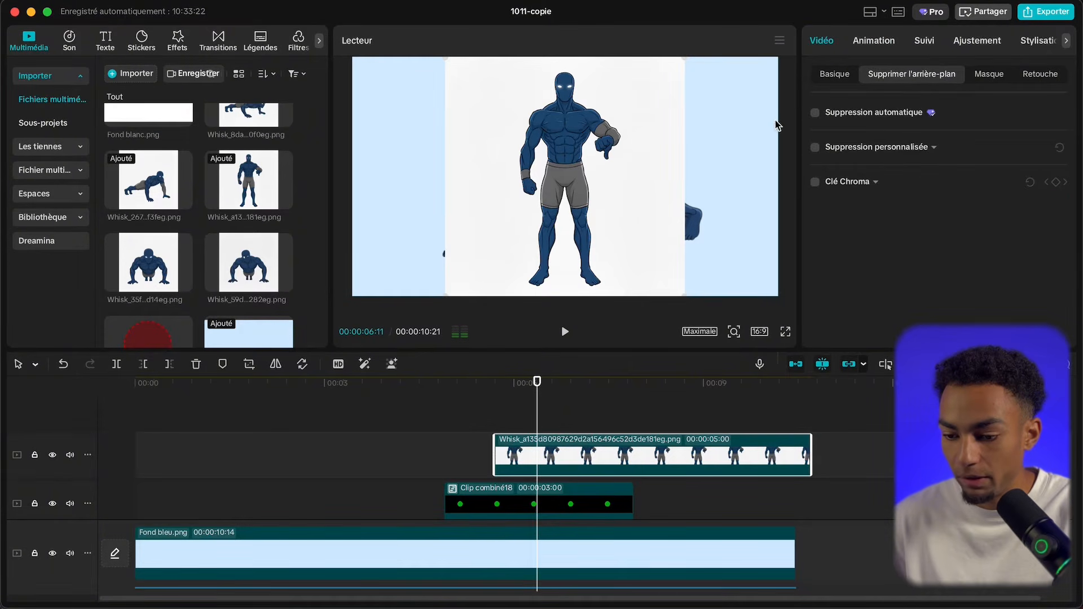
{"action": "left_click", "coordinate": [815, 112]}
Scale the standing figure to 167% at Y -575, start its clip at 00:00:05:14, and apply the slide-up intro animation
{"action": "left_click", "coordinate": [837, 72]}
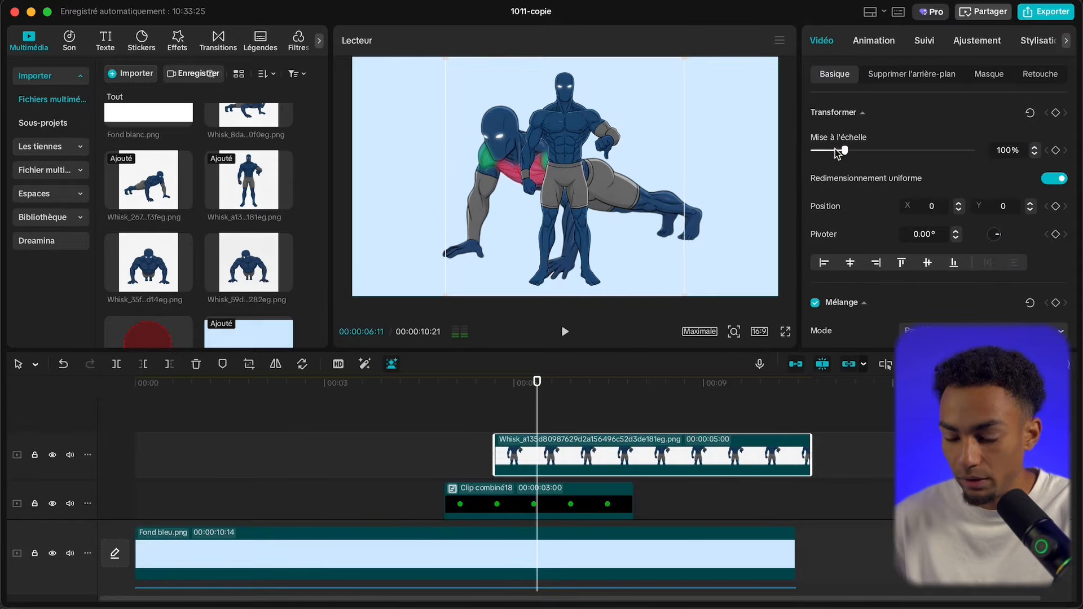
{"action": "left_click_drag", "start_coordinate": [845, 151], "coordinate": [865, 151]}
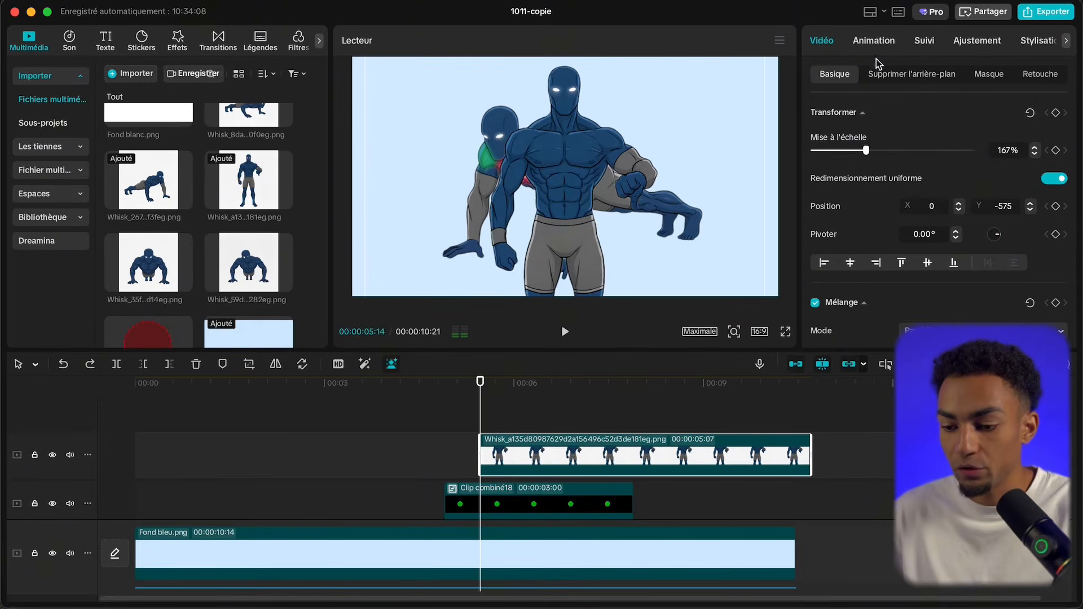
{"action": "left_click", "coordinate": [874, 39]}
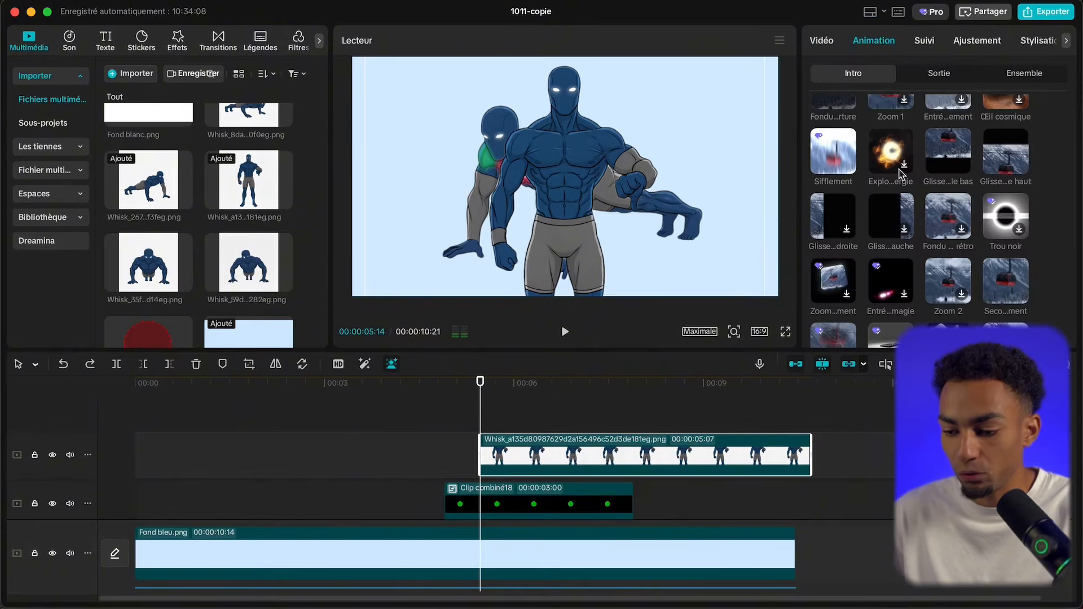
{"action": "left_click", "coordinate": [1005, 158]}
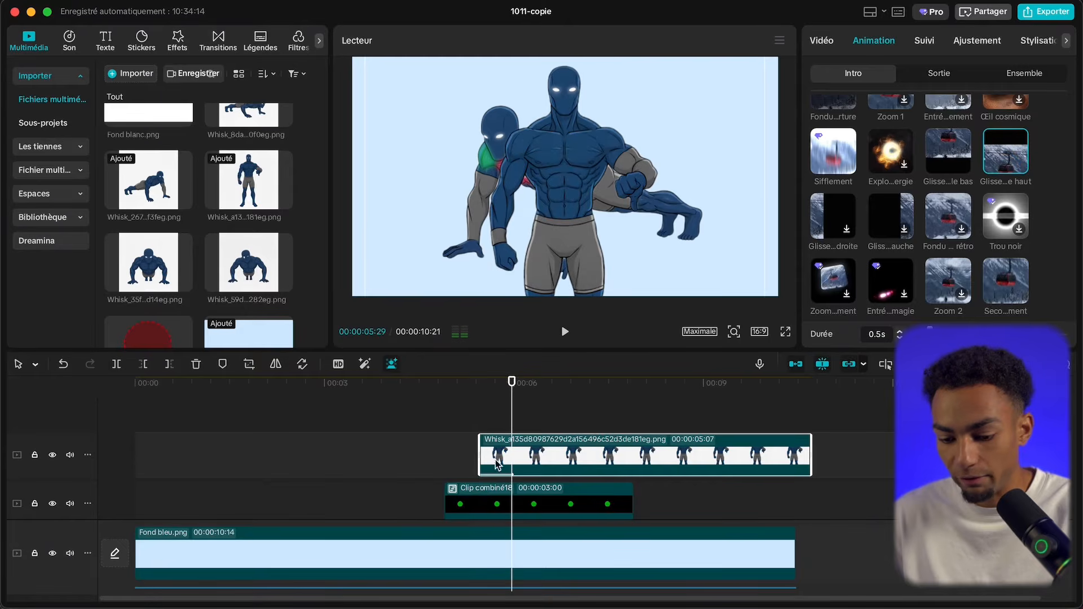
Keyframe the standing figure's opacity from 0% at 00:00:05:14 to 100% at 00:00:05:24 and preview the fade-in
{"action": "left_click", "coordinate": [479, 425]}
{"action": "left_click", "coordinate": [500, 447]}
{"action": "scroll", "coordinate": [936, 160], "scroll_direction": "down", "scroll_amount": 5}
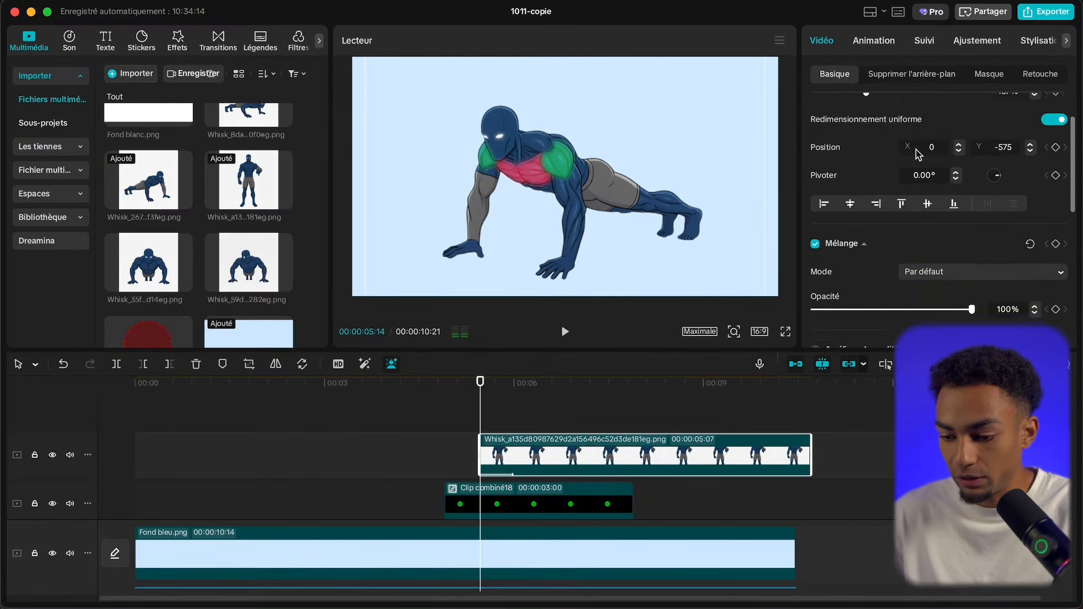
{"action": "left_click", "coordinate": [1056, 166]}
{"action": "key", "text": "shift+Right"}
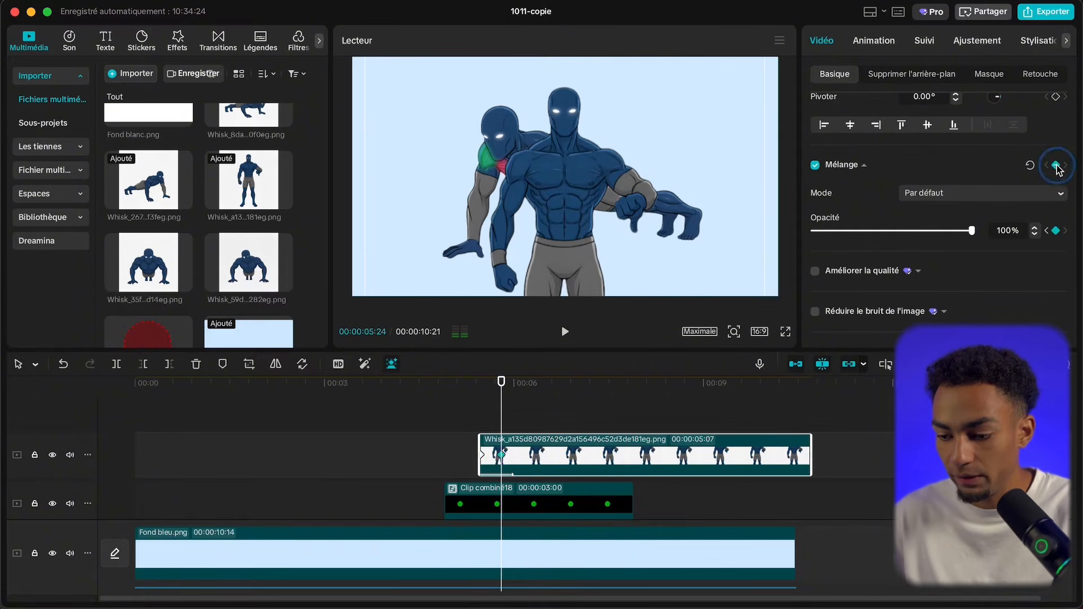
{"action": "key", "text": "shift+Left"}
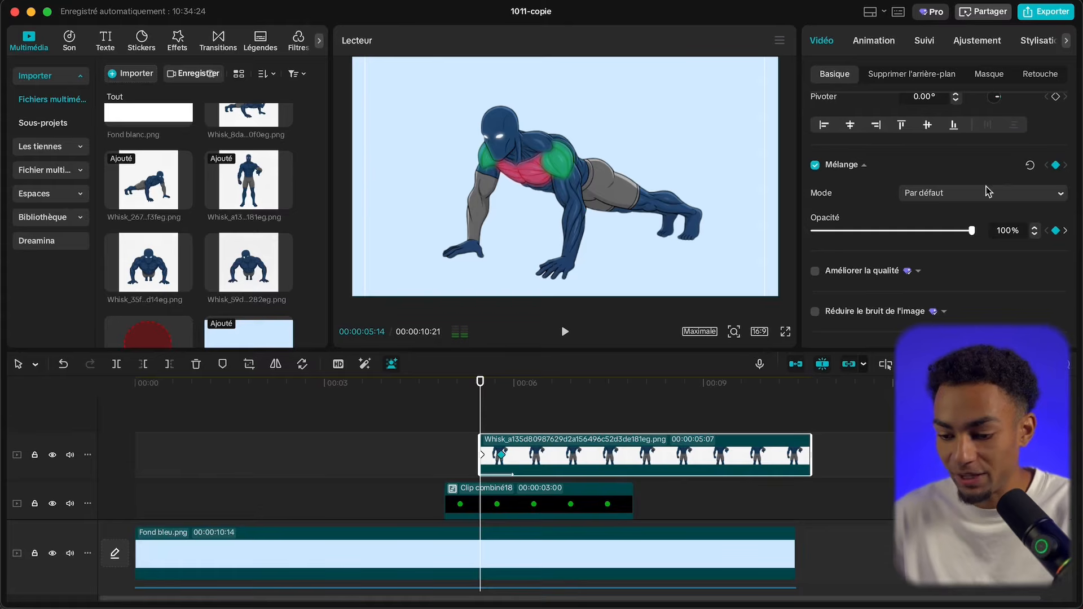
{"action": "left_click_drag", "start_coordinate": [921, 234], "coordinate": [793, 232]}
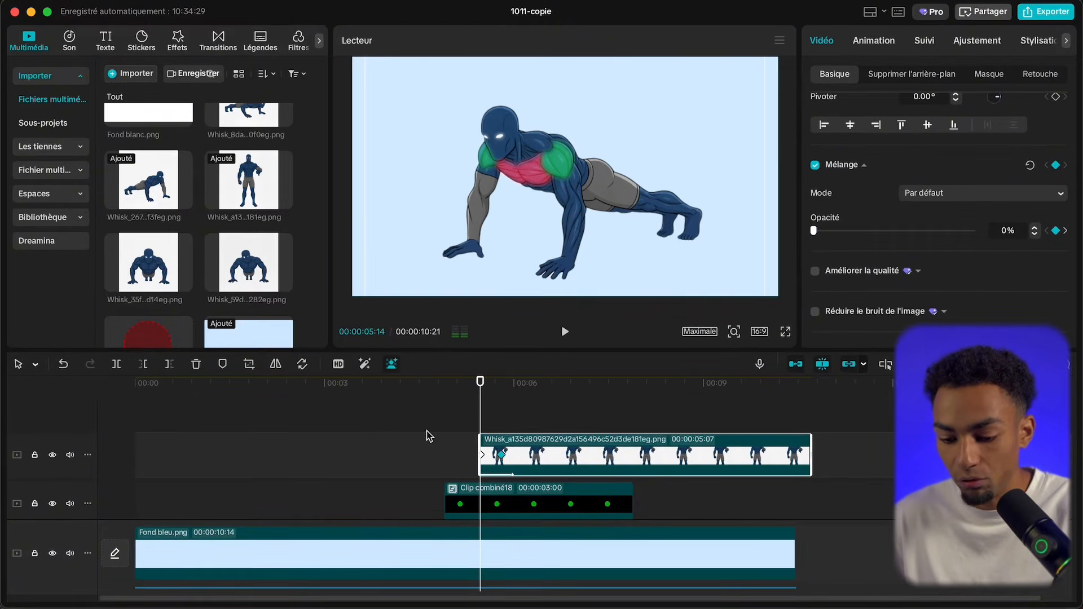
{"action": "left_click", "coordinate": [467, 420]}
{"action": "key", "text": "space"}
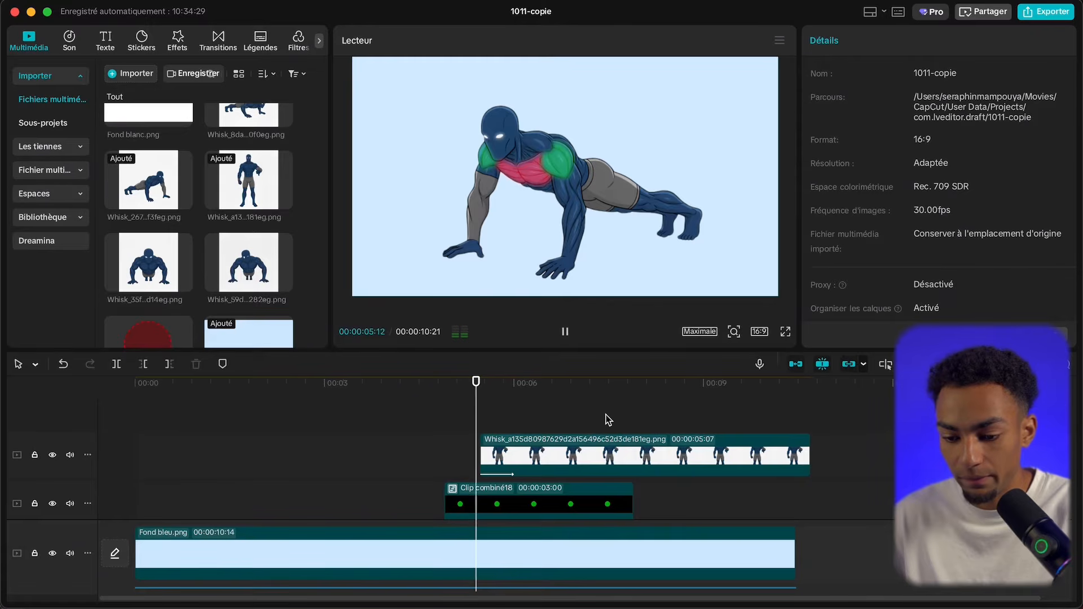
{"action": "key", "text": "space"}
Add blend keyframes at 00:00:05:14 and 00:00:05:24 to the combined push-up clip above the blue background
{"action": "left_click", "coordinate": [480, 418]}
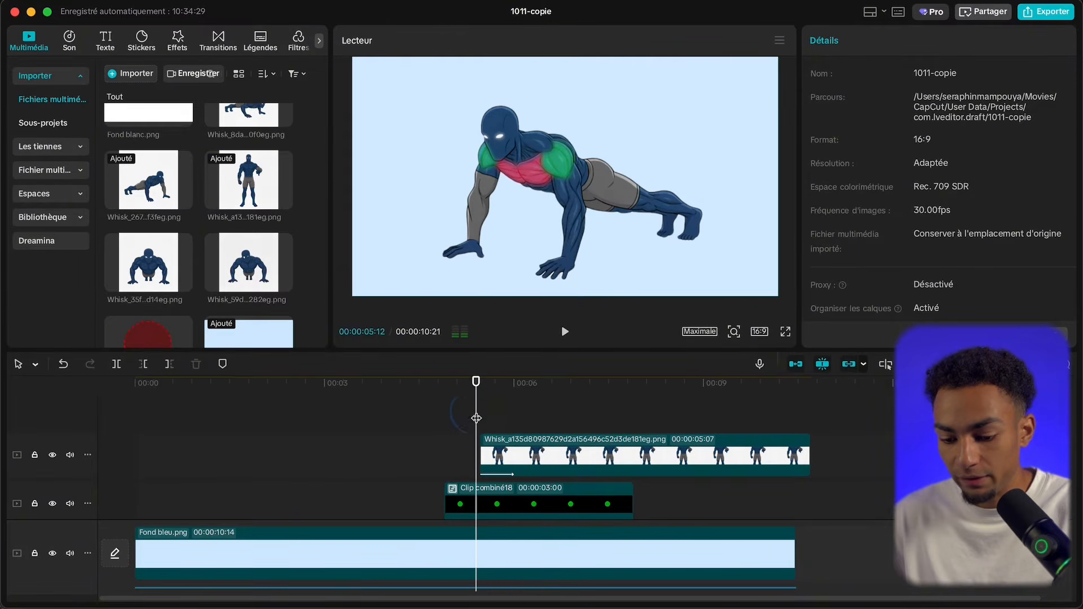
{"action": "scroll", "coordinate": [481, 423], "scroll_direction": "down", "scroll_amount": 3}
{"action": "scroll", "coordinate": [481, 422], "scroll_direction": "down", "scroll_amount": 1}
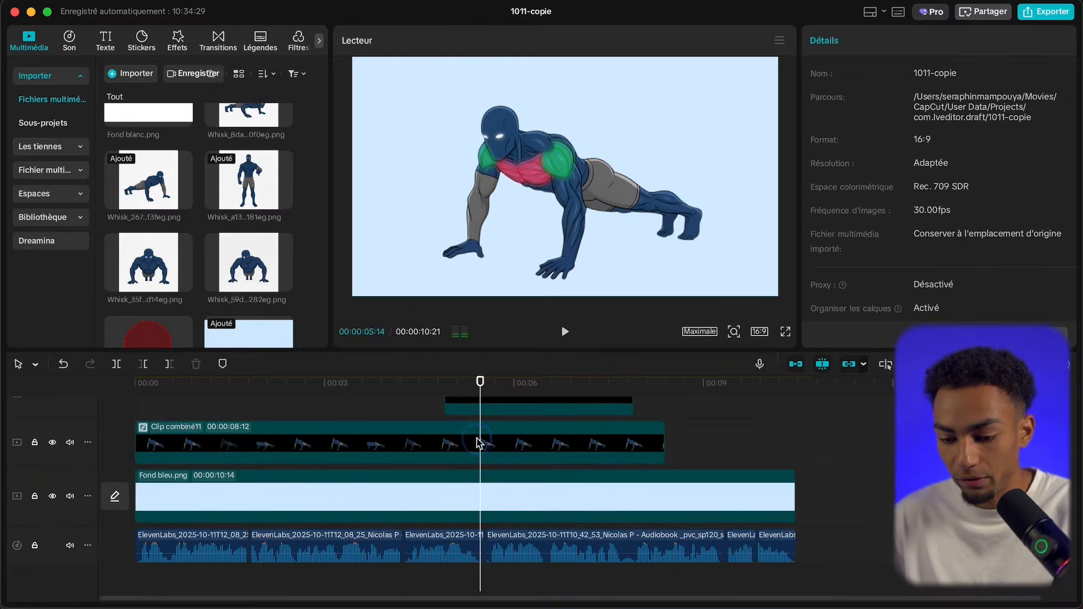
{"action": "left_click", "coordinate": [464, 434]}
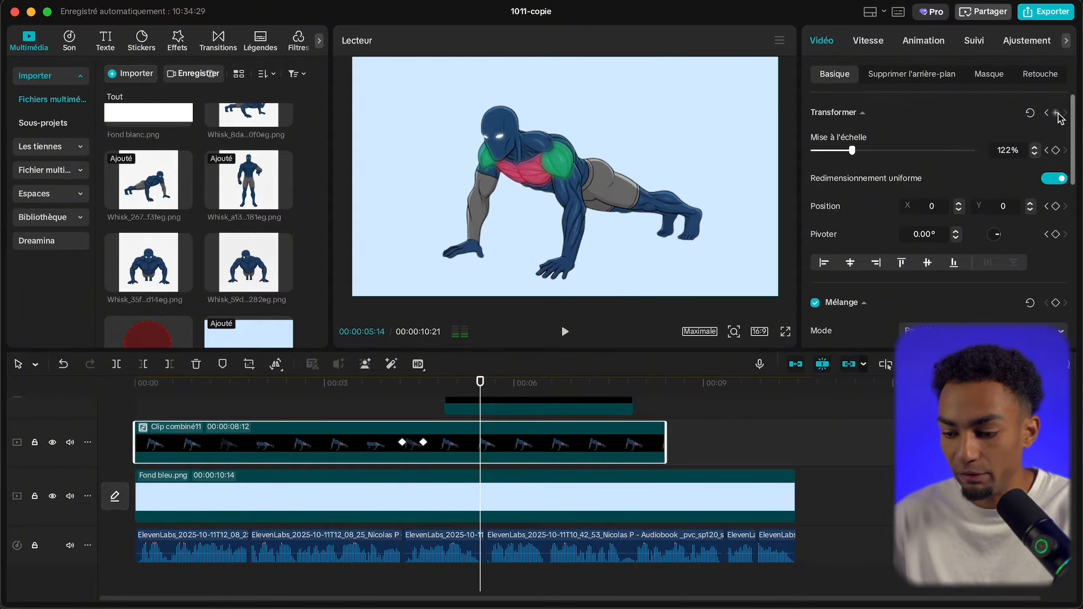
{"action": "scroll", "coordinate": [976, 192], "scroll_direction": "down", "scroll_amount": 4}
{"action": "left_click", "coordinate": [1055, 197]}
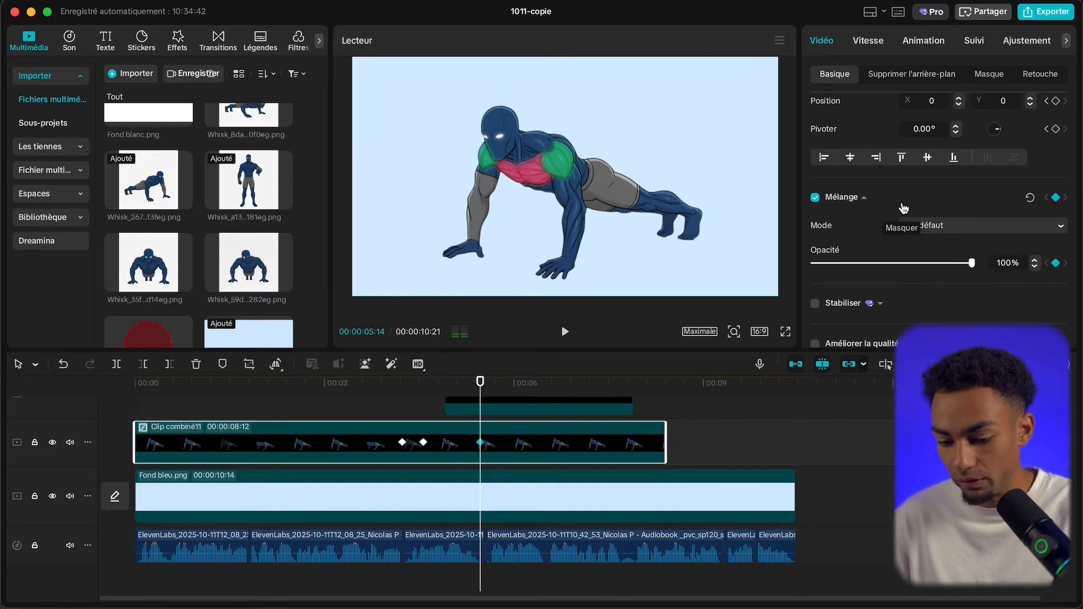
{"action": "key", "text": "shift+Right"}
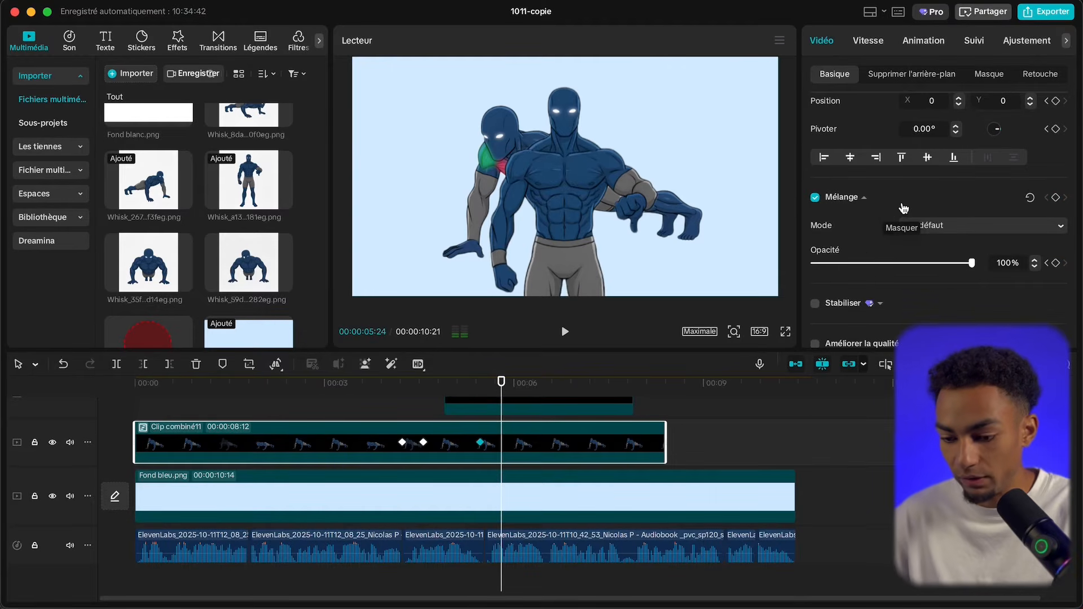
{"action": "left_click", "coordinate": [1058, 199]}
{"action": "key", "text": "shift+Left"}
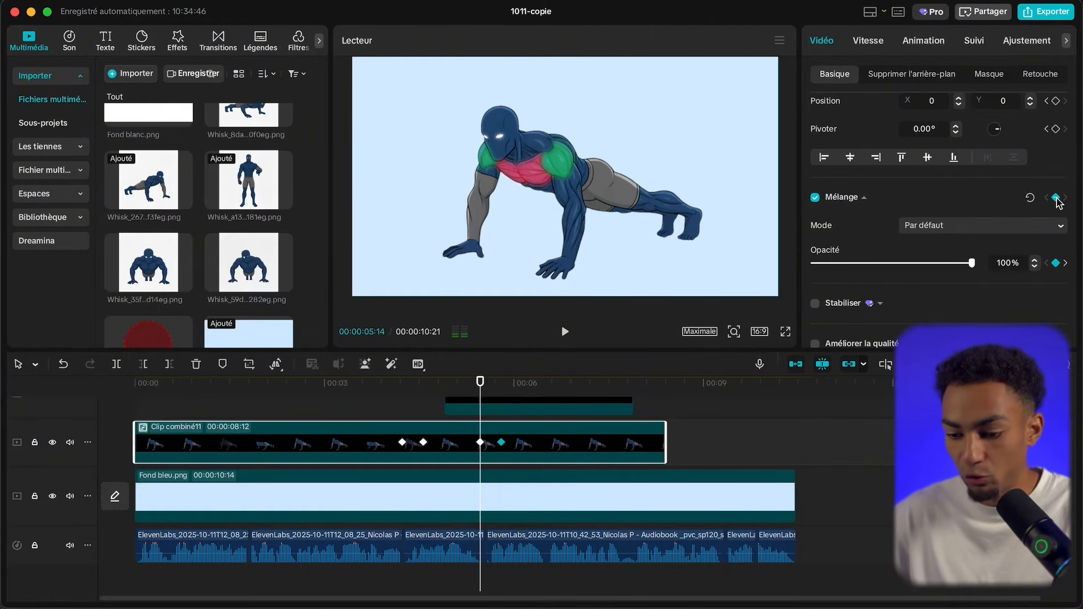
{"action": "left_click_drag", "start_coordinate": [941, 262], "coordinate": [834, 263]}
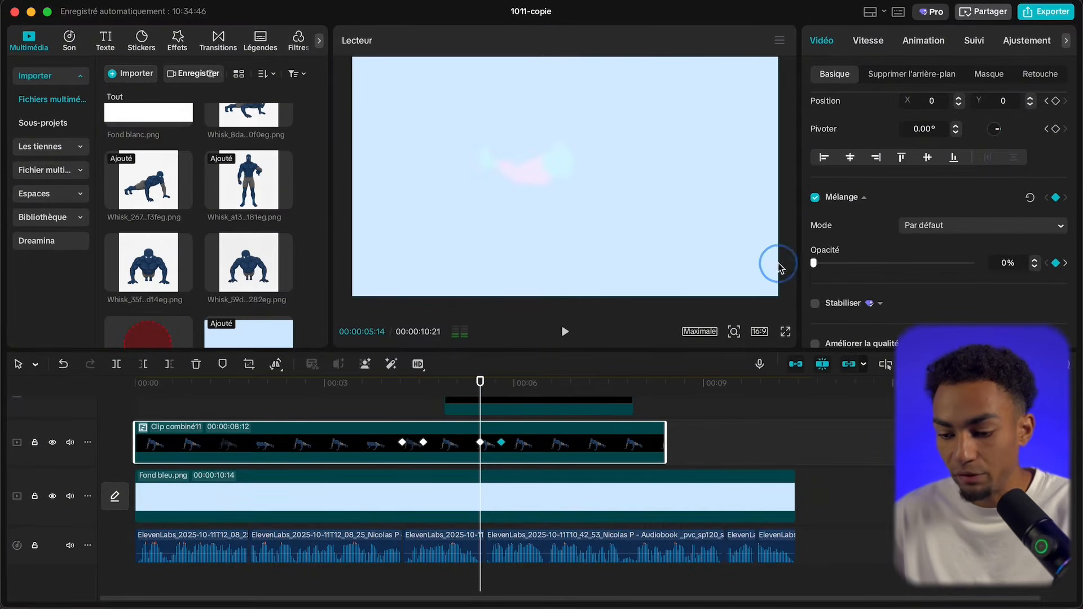
{"action": "left_click", "coordinate": [1006, 263]}
{"action": "type", "text": "100"}
{"action": "key", "text": "Return"}
{"action": "left_click", "coordinate": [545, 382]}
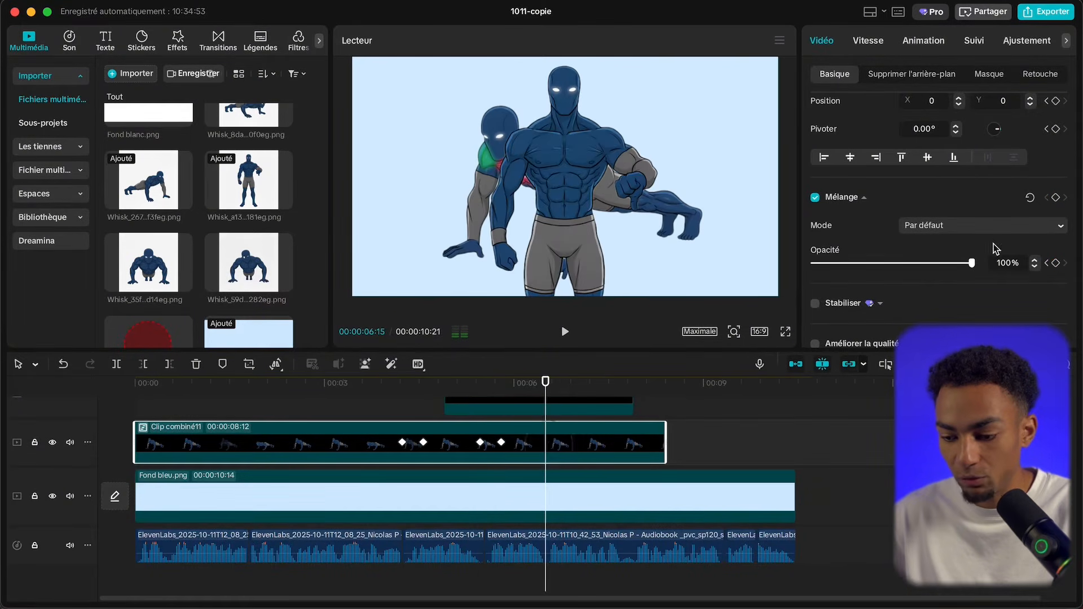
{"action": "left_click_drag", "start_coordinate": [949, 263], "coordinate": [700, 267]}
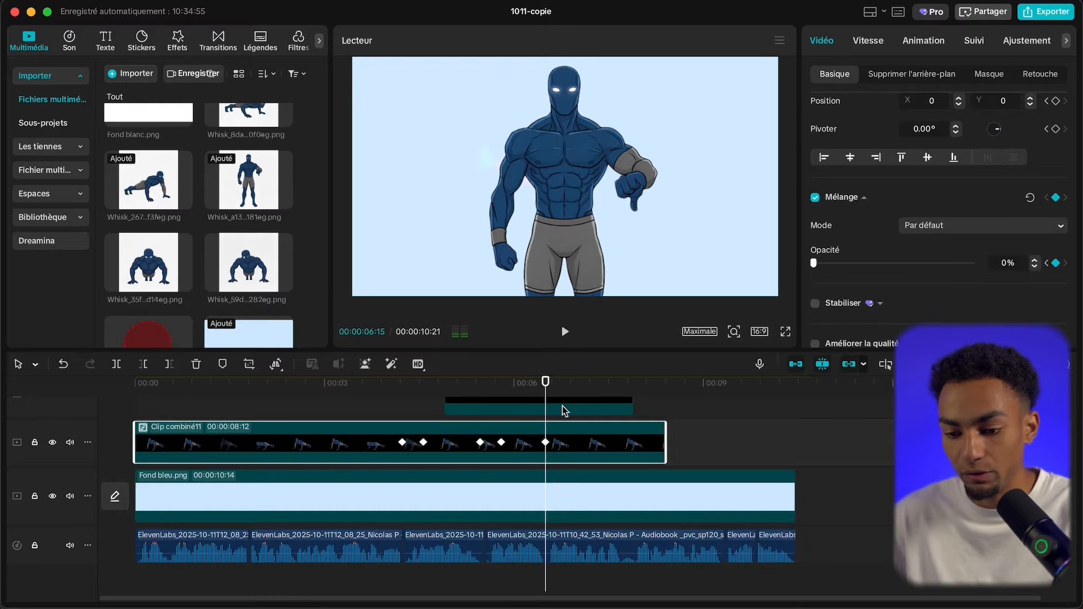
{"action": "key", "text": "super+z"}
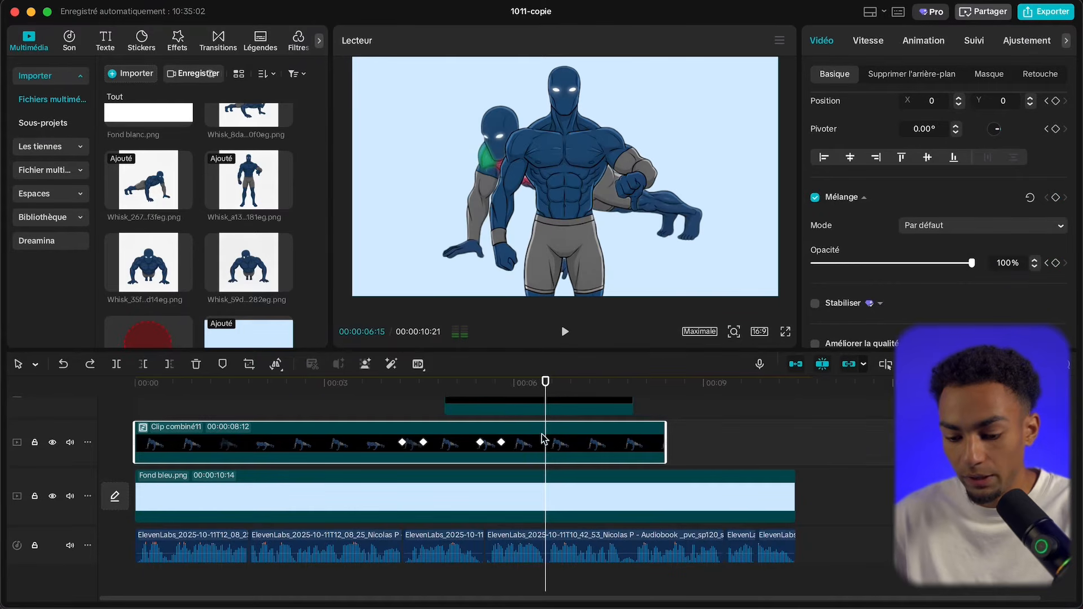
Set the push-up clip's opacity to 0% at its 00:00:05:24 keyframe and play back the crossfade to the standing figure
{"action": "left_click", "coordinate": [469, 386]}
{"action": "key", "text": "space"}
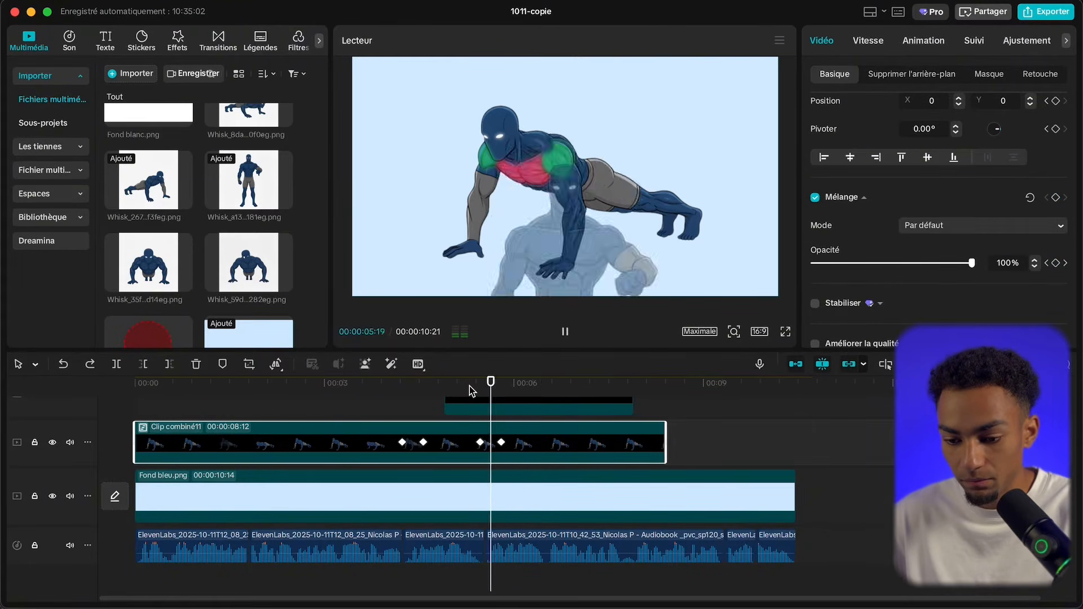
{"action": "key", "text": "Up"}
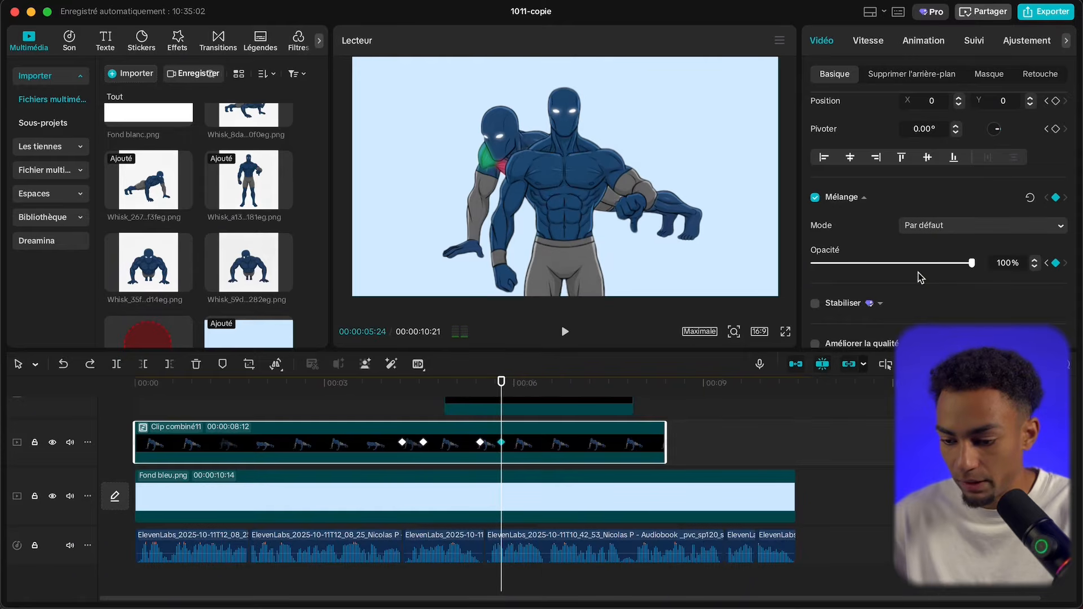
{"action": "key", "text": "super+shift+z"}
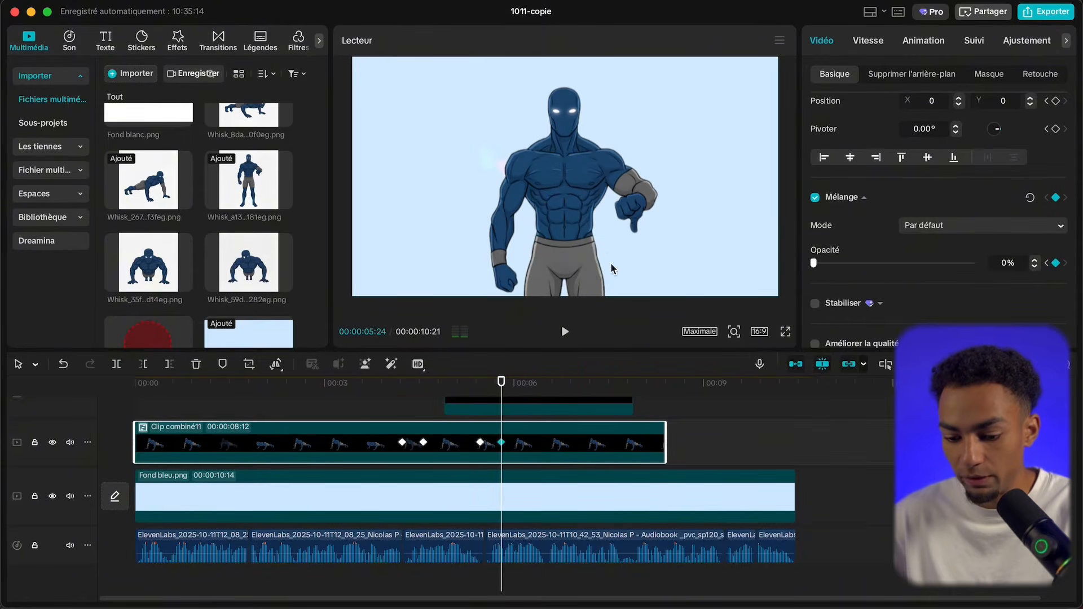
{"action": "left_click", "coordinate": [452, 391]}
{"action": "key", "text": "space"}
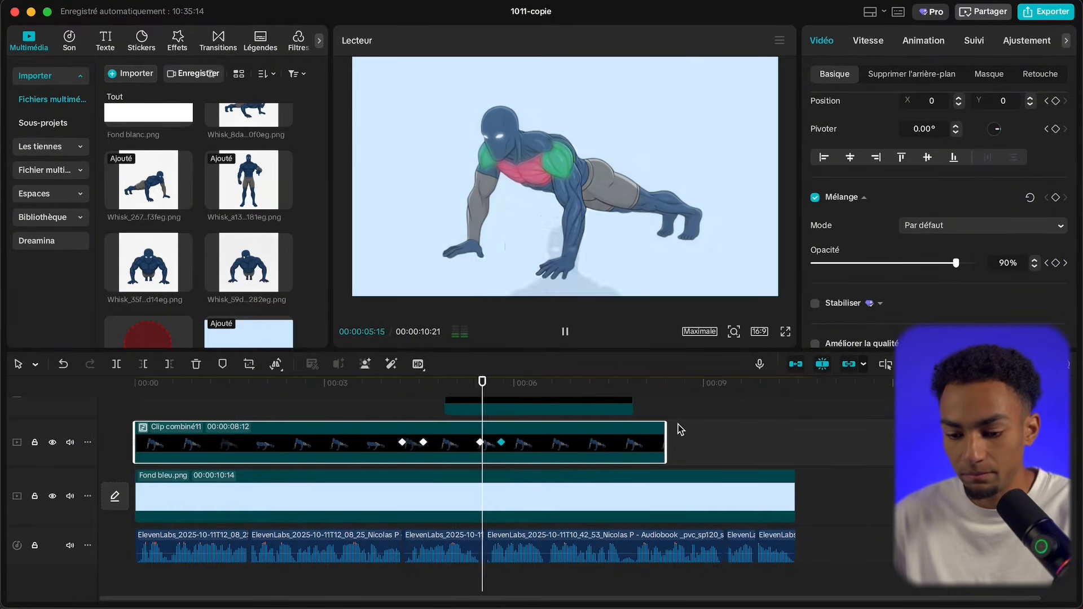
{"action": "key", "text": "space"}
Shift the standing figure's clip about three frames earlier and play back the transition
{"action": "key", "text": "alt+shift+g"}
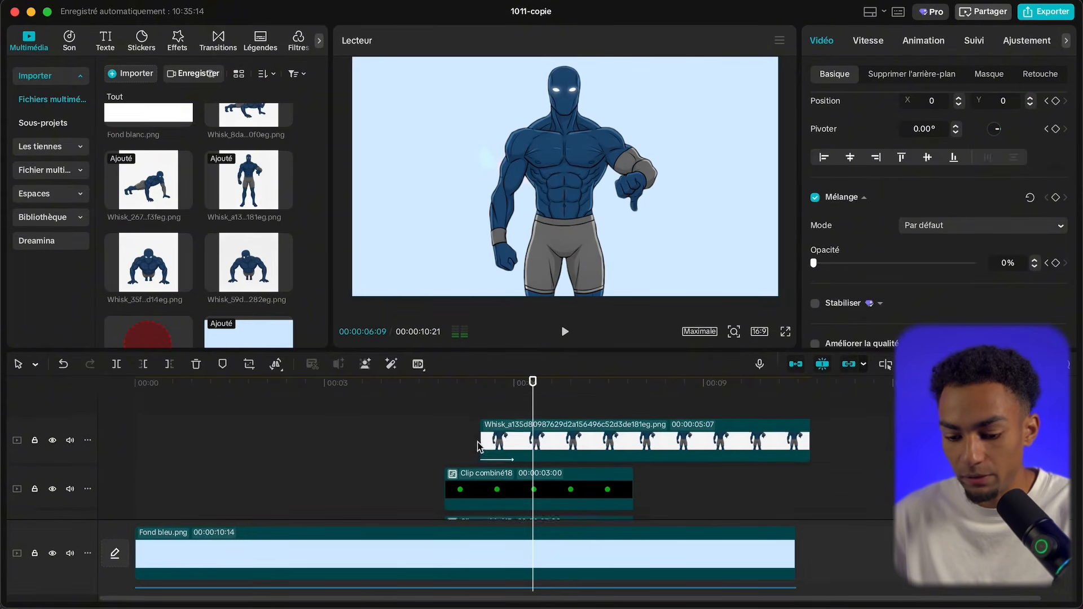
{"action": "left_click", "coordinate": [514, 439]}
{"action": "left_click_drag", "start_coordinate": [514, 440], "coordinate": [508, 440]}
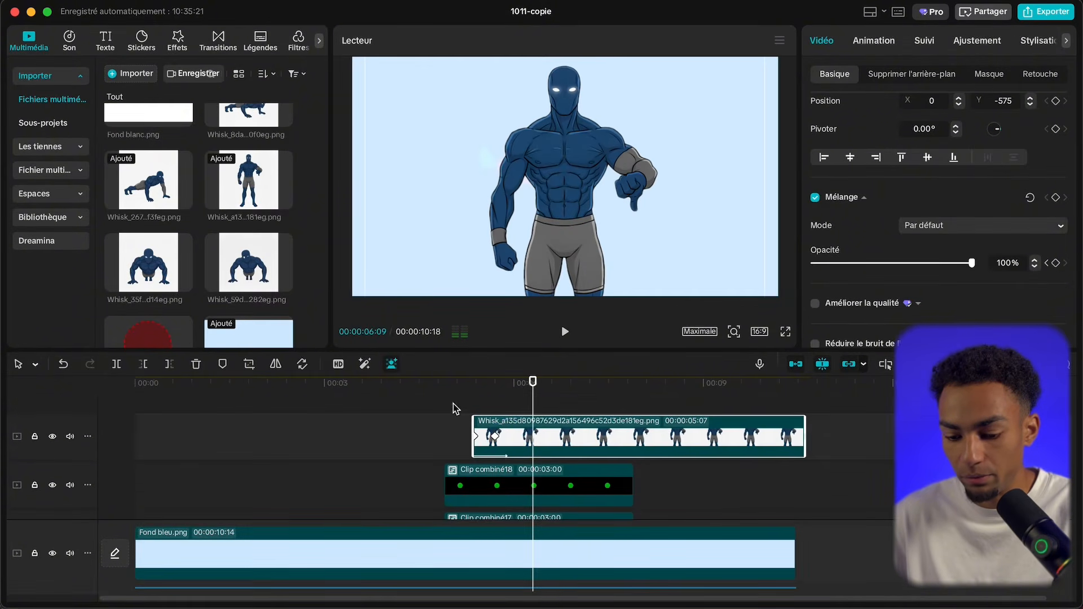
{"action": "left_click", "coordinate": [459, 415]}
{"action": "key", "text": "space"}
{"action": "key", "text": "space"}
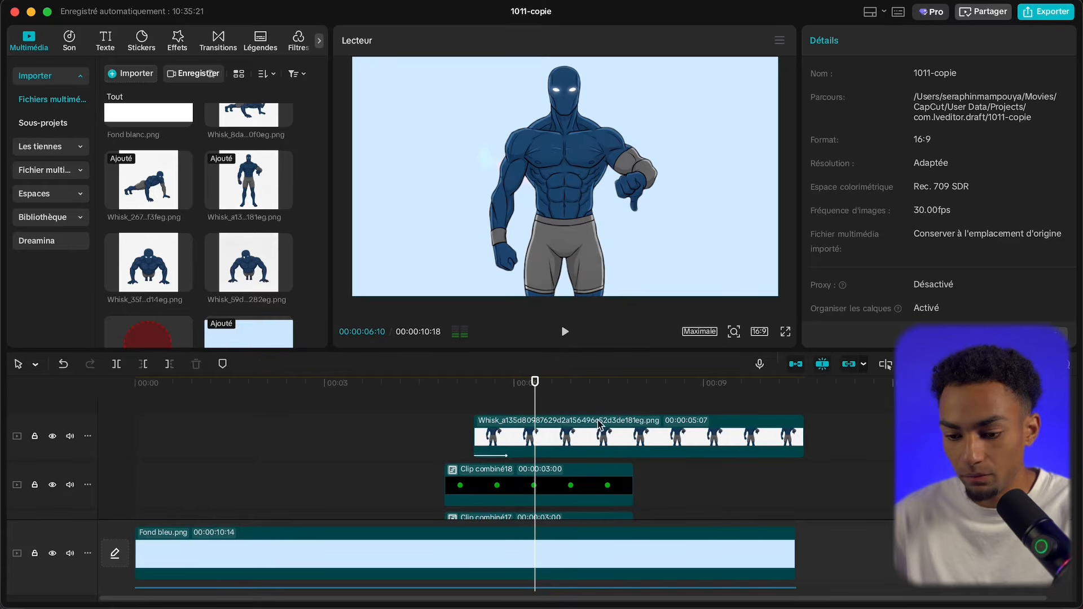
Add the front-view push-up figure image at 00:00:06:10 above the standing figure and remove its background automatically
{"action": "left_click_drag", "start_coordinate": [246, 268], "coordinate": [536, 417]}
{"action": "key", "text": "space"}
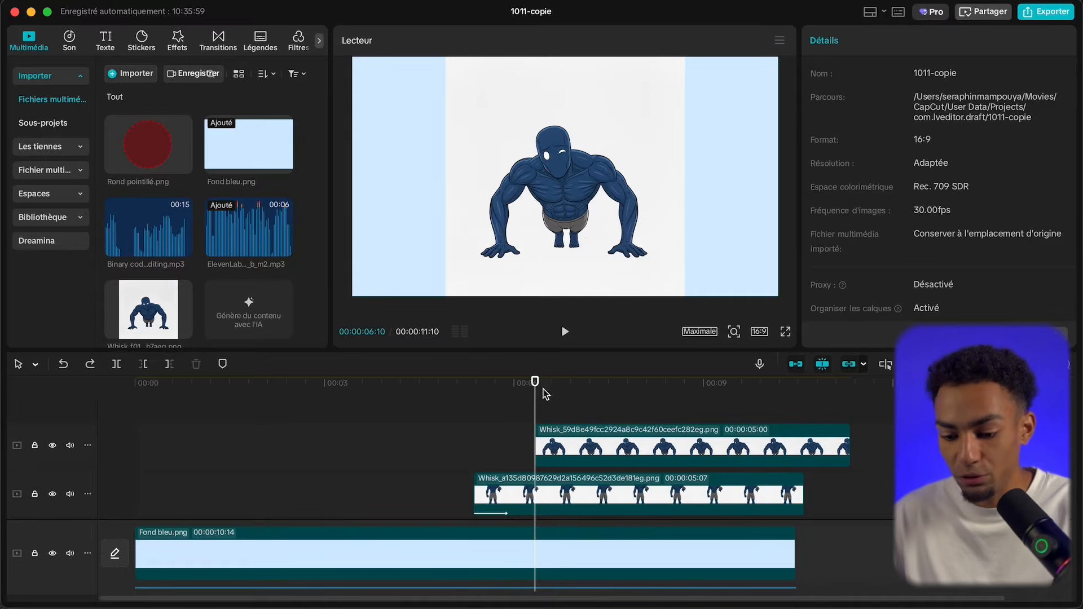
{"action": "left_click", "coordinate": [588, 457]}
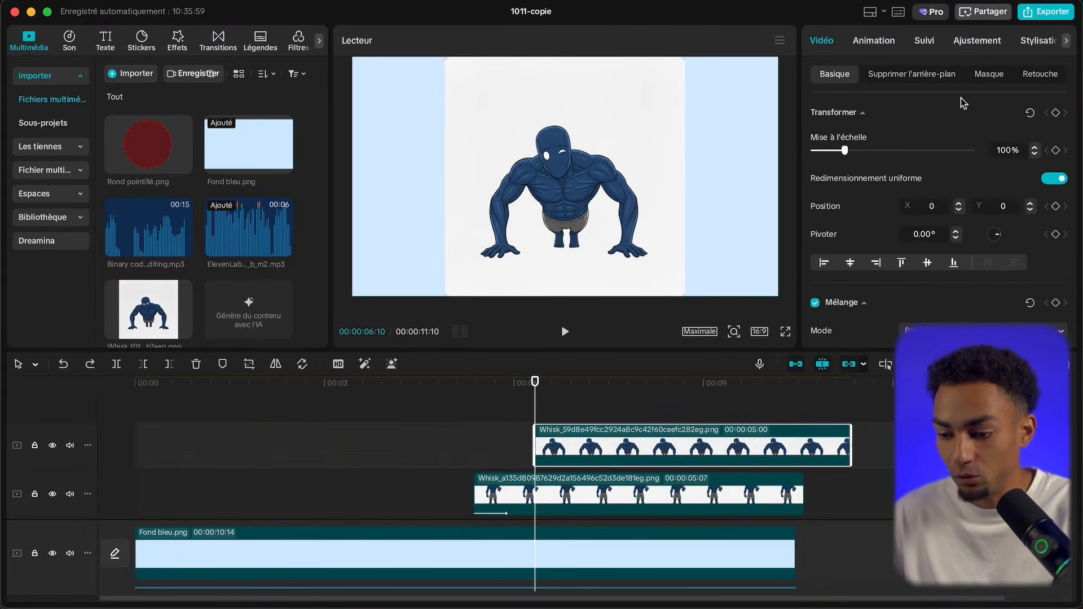
{"action": "left_click", "coordinate": [917, 77]}
{"action": "left_click", "coordinate": [815, 113]}
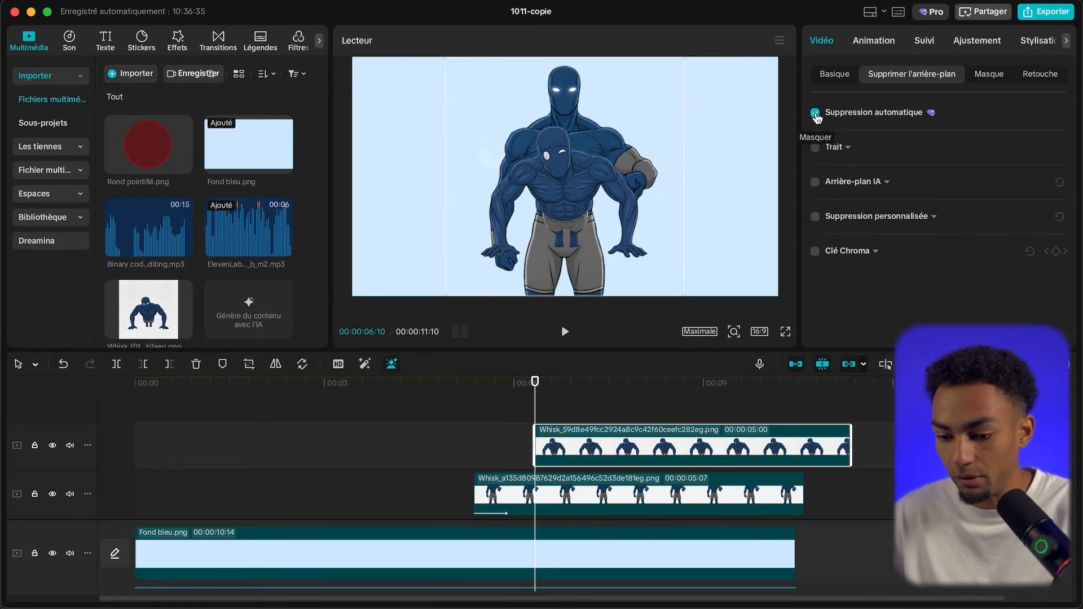
Scale the front-view push-up figure to 119%, raise it to Y 106, and start its clip at 00:00:06:15
{"action": "left_click", "coordinate": [832, 75]}
{"action": "left_click_drag", "start_coordinate": [843, 150], "coordinate": [853, 152]}
{"action": "left_click_drag", "start_coordinate": [852, 152], "coordinate": [850, 152]}
{"action": "left_click_drag", "start_coordinate": [562, 164], "coordinate": [562, 152]}
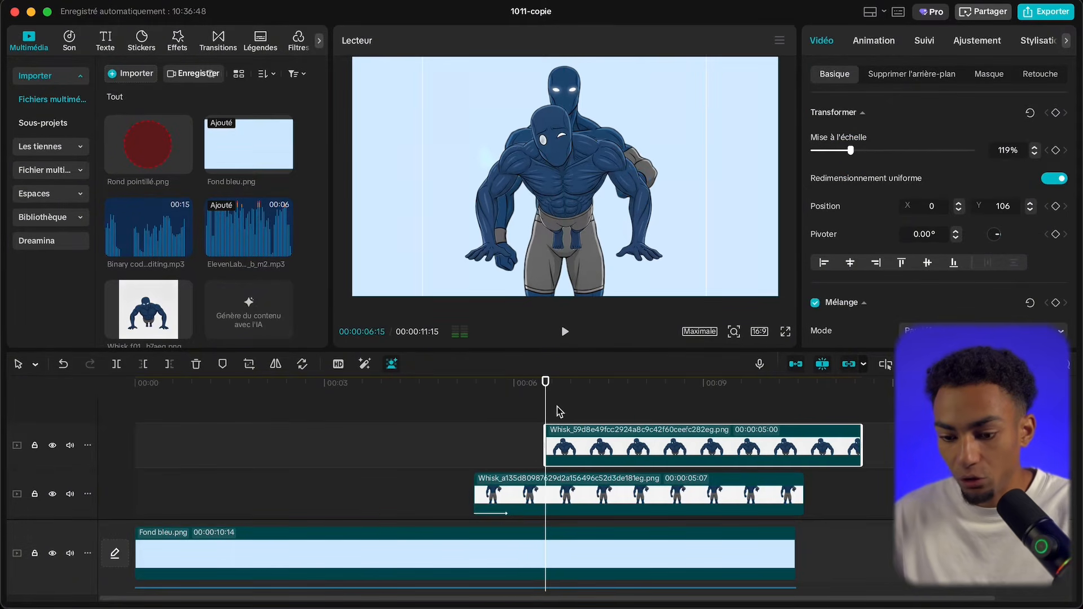
Keyframe the standing figure's transform at 00:00:06:15 and enlarge the figure at 00:00:06:25 for a zoom-in
{"action": "left_click", "coordinate": [555, 493]}
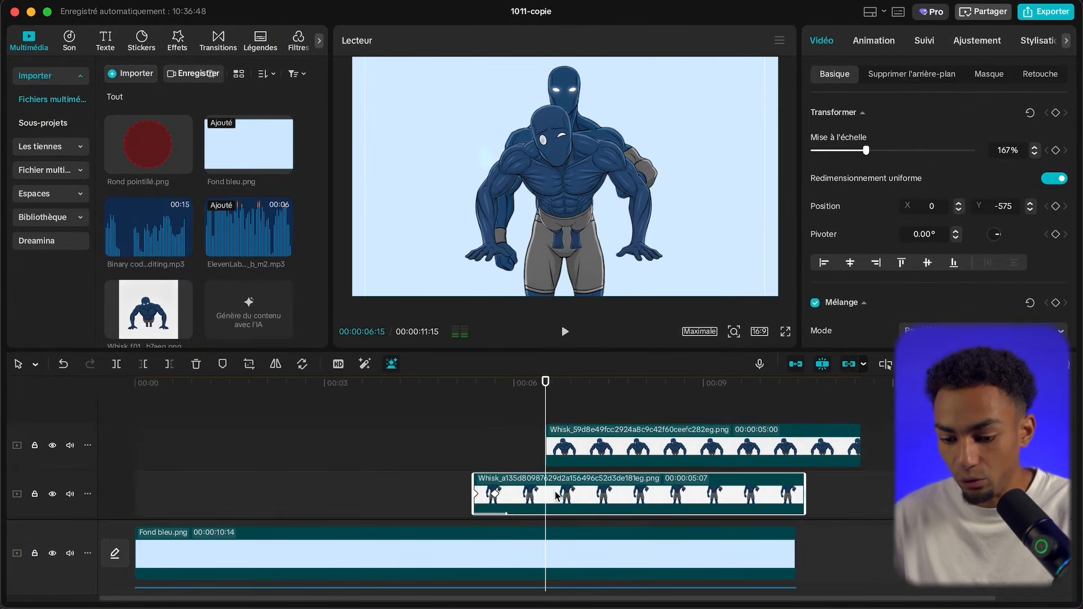
{"action": "left_click", "coordinate": [1054, 114]}
{"action": "key", "text": "shift+Right"}
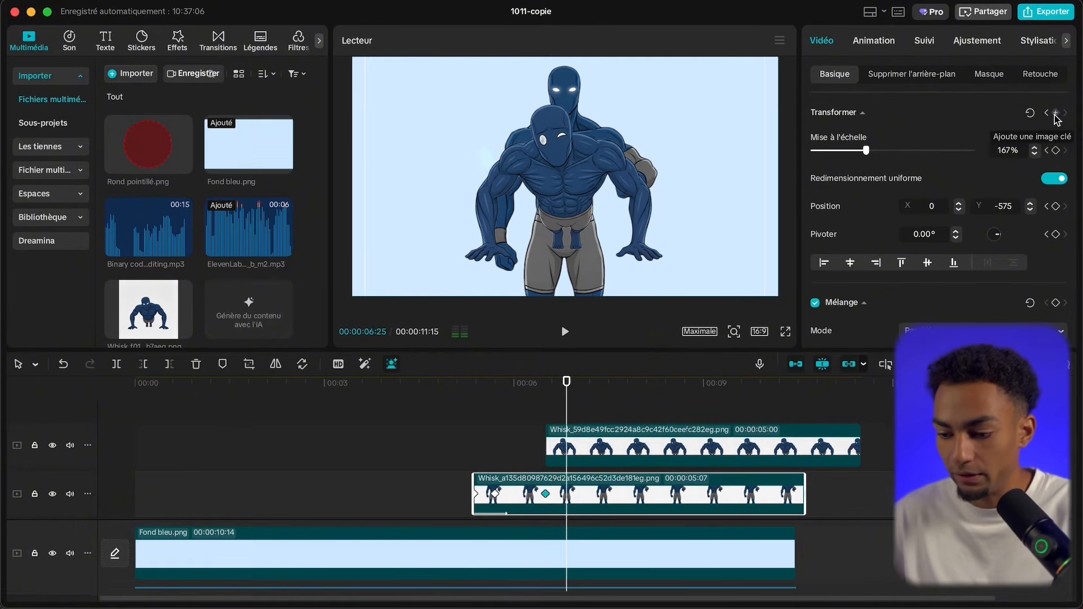
{"action": "left_click_drag", "start_coordinate": [866, 150], "coordinate": [878, 156]}
Keyframe the standing figure's opacity at 100% at 00:00:06:15 and 0% at 00:00:06:25, and play back the transition
{"action": "scroll", "coordinate": [964, 229], "scroll_direction": "down", "scroll_amount": 5}
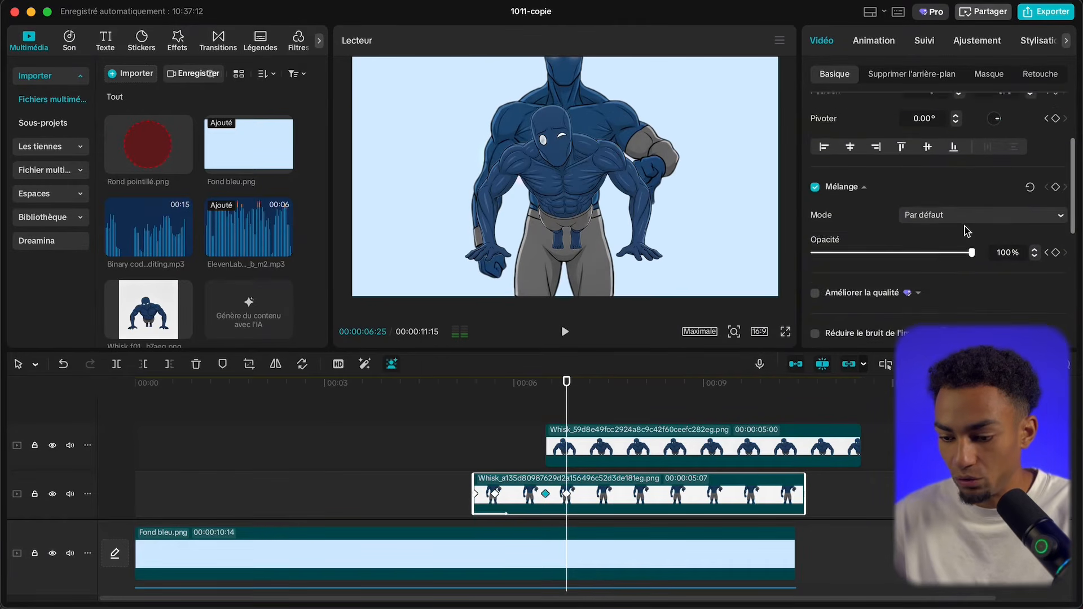
{"action": "left_click", "coordinate": [1055, 182]}
{"action": "left_click_drag", "start_coordinate": [971, 247], "coordinate": [792, 249]}
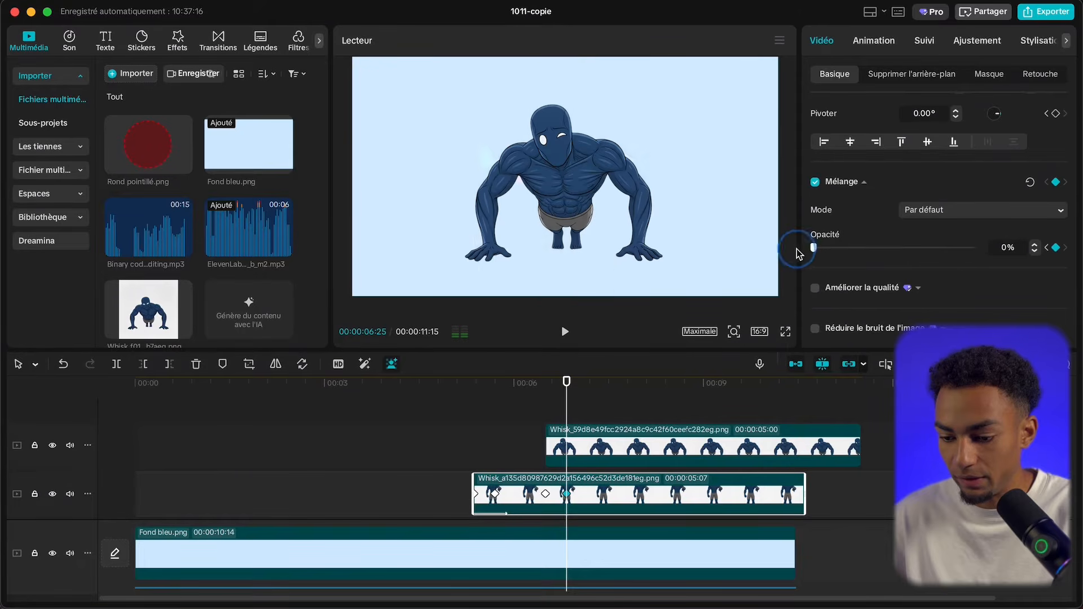
{"action": "key", "text": "Up"}
{"action": "left_click", "coordinate": [1055, 182]}
{"action": "left_click_drag", "start_coordinate": [859, 249], "coordinate": [1018, 259]}
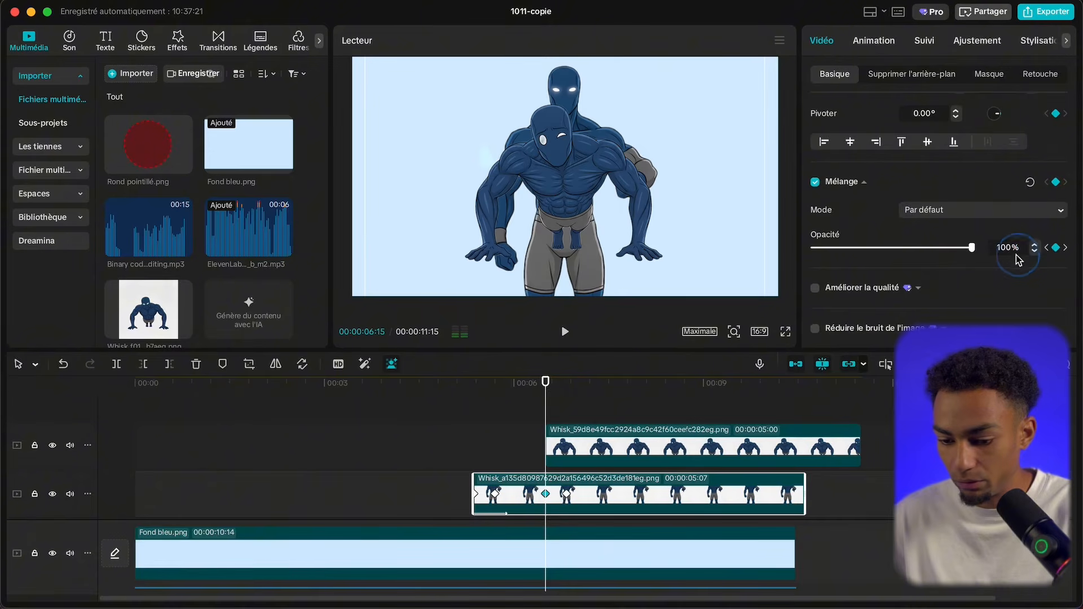
{"action": "left_click", "coordinate": [462, 399]}
{"action": "key", "text": "space"}
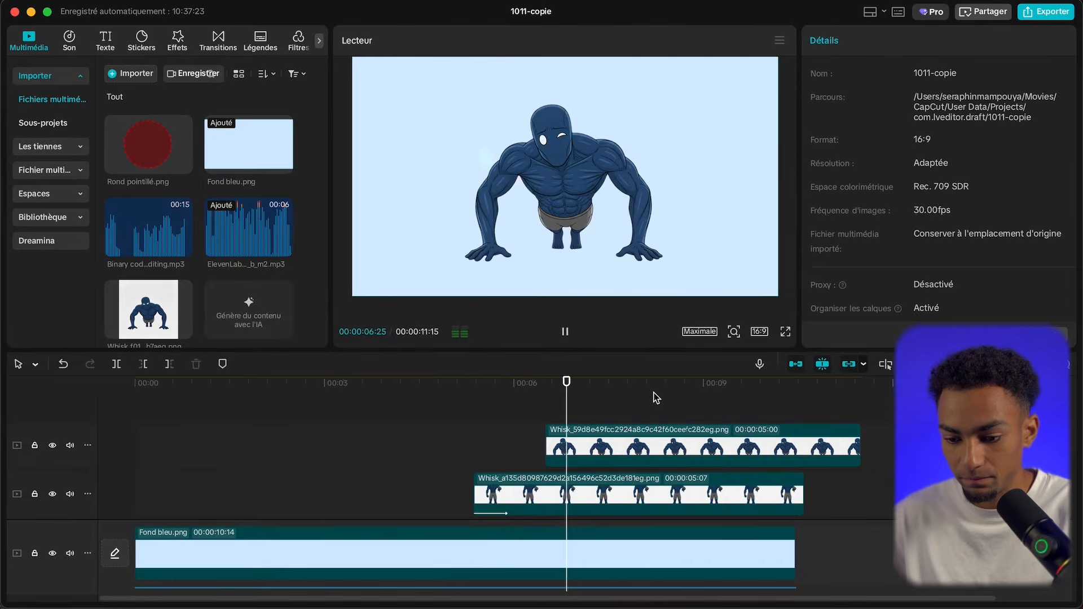
Give the front-view push-up clip a 0.5 s fade-in intro animation and play back the crossfade from the standing figure
{"action": "left_click", "coordinate": [545, 387]}
{"action": "left_click", "coordinate": [547, 427]}
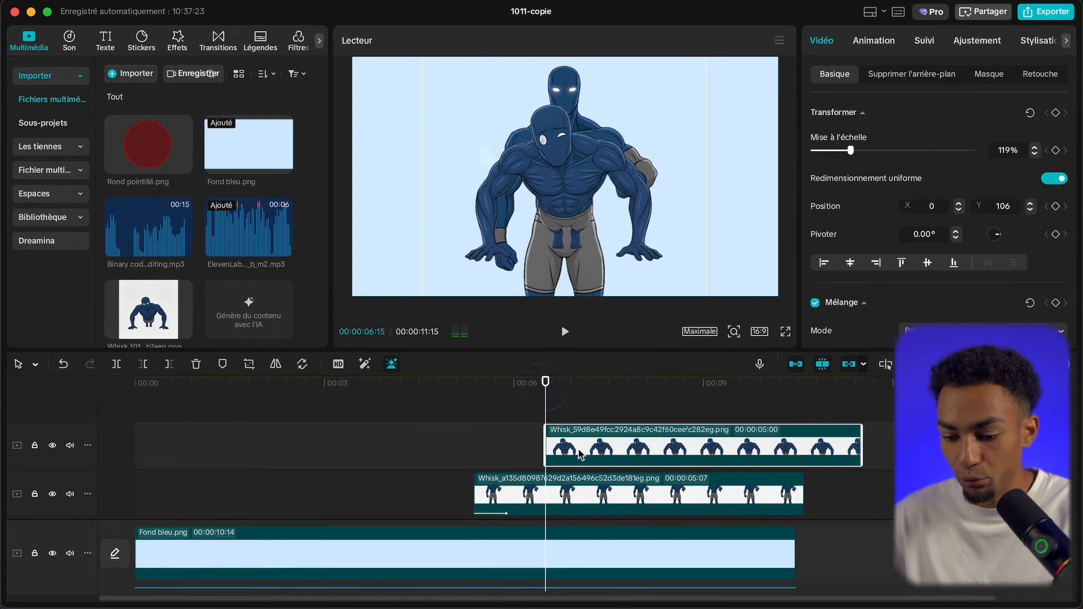
{"action": "left_click", "coordinate": [871, 48]}
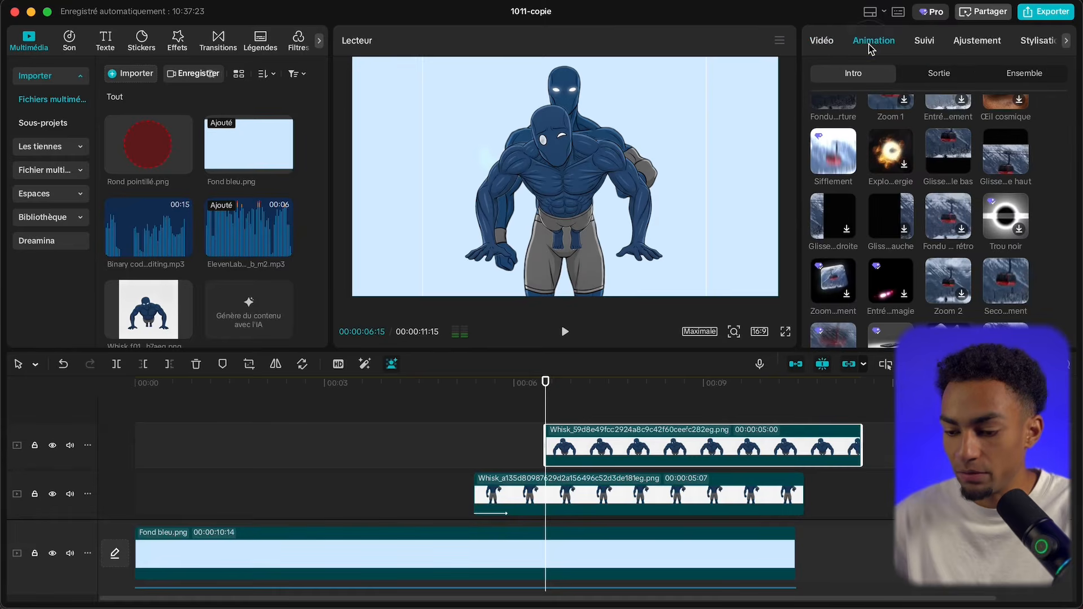
{"action": "scroll", "coordinate": [925, 203], "scroll_direction": "up", "scroll_amount": 3}
{"action": "left_click", "coordinate": [847, 188]}
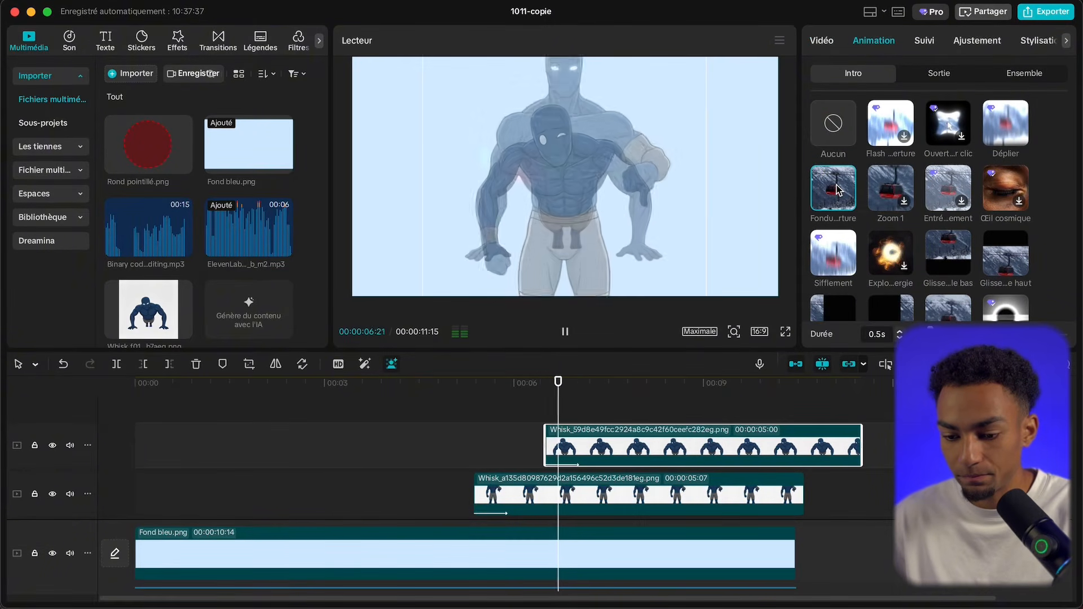
{"action": "left_click", "coordinate": [511, 416]}
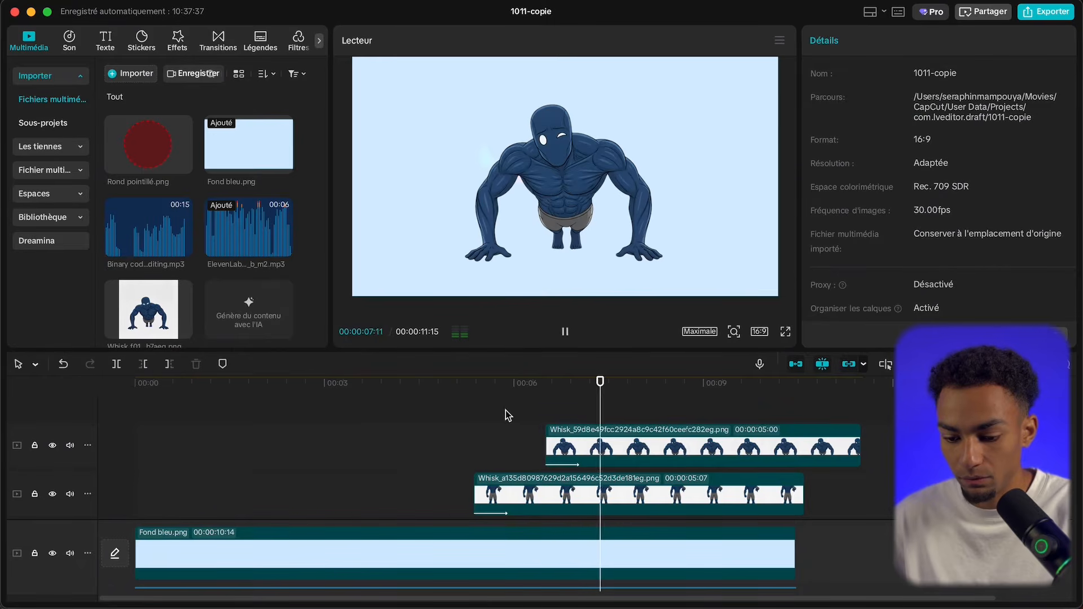
{"action": "left_click", "coordinate": [457, 414]}
{"action": "key", "text": "space"}
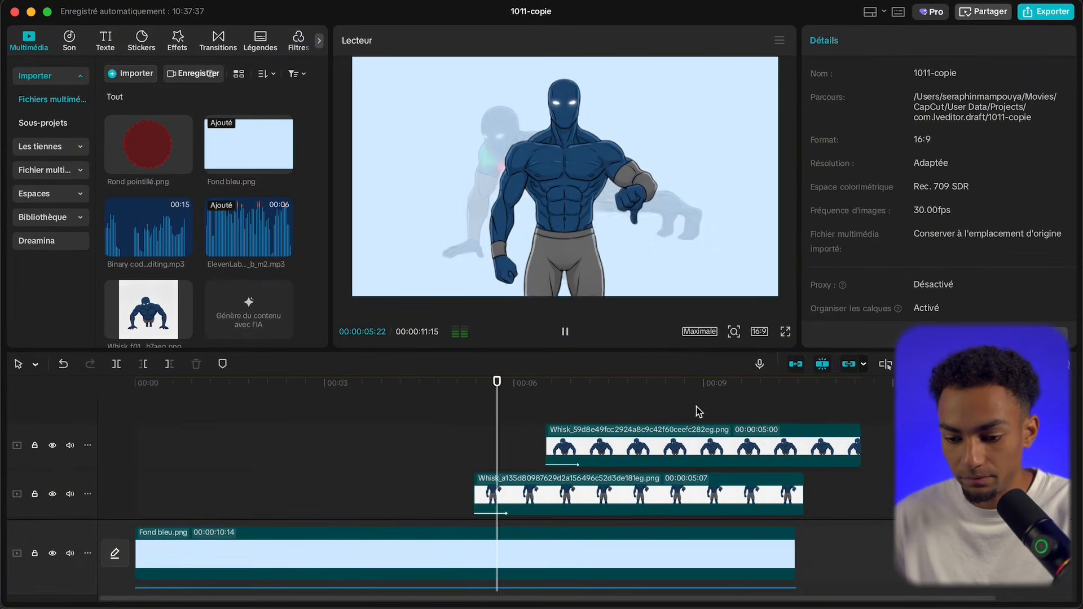
{"action": "key", "text": "space"}
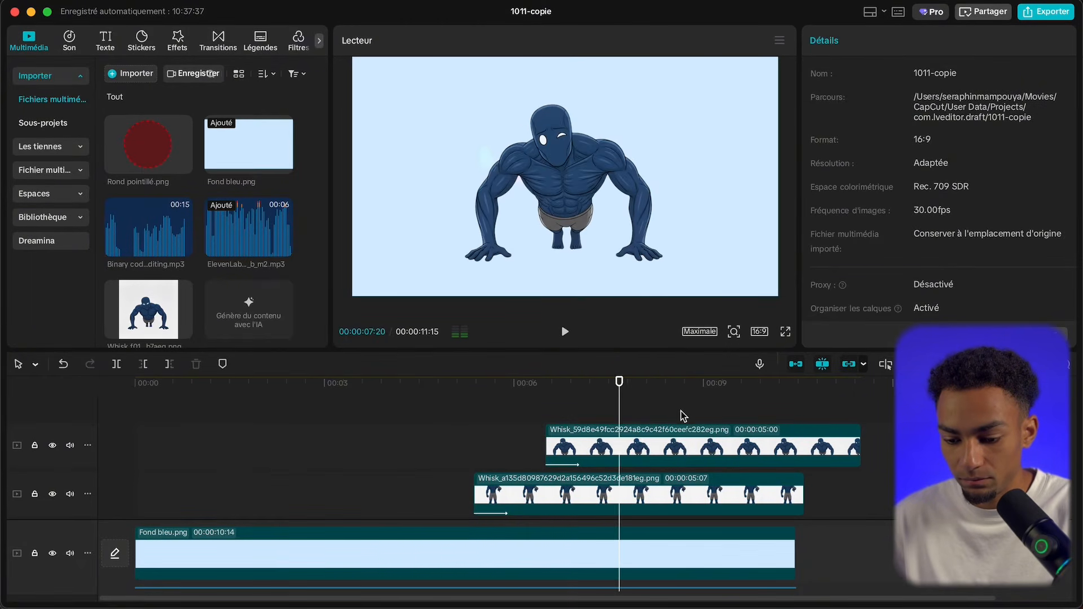
Add Rond pointillé.png at 00:00:07:20, scale it to 23%, and place it over the left-hand shoulder at X -432, Y 156
{"action": "left_click_drag", "start_coordinate": [149, 148], "coordinate": [622, 421]}
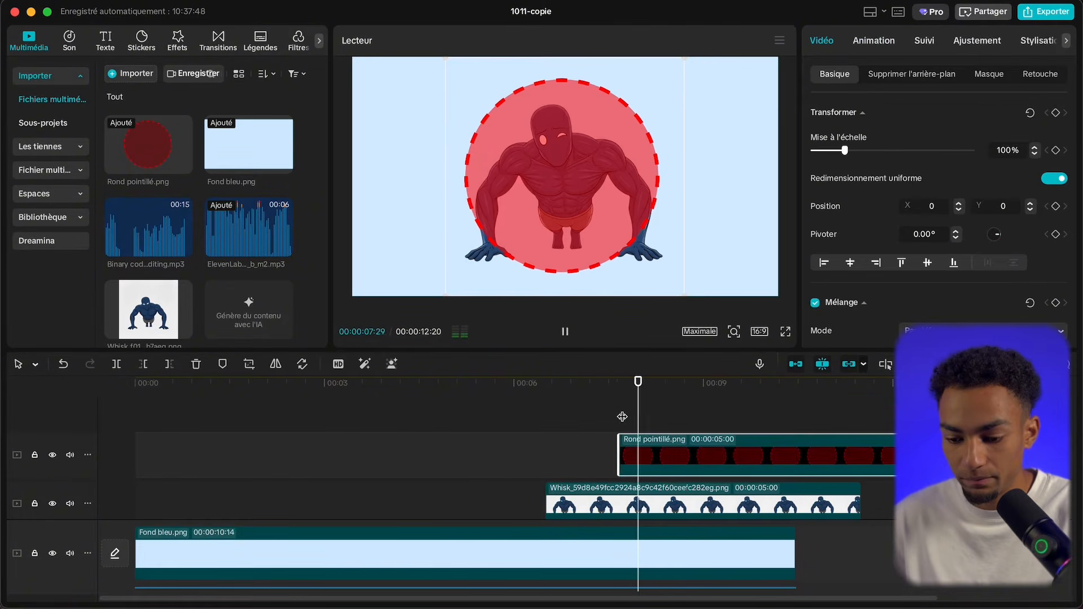
{"action": "left_click", "coordinate": [618, 407]}
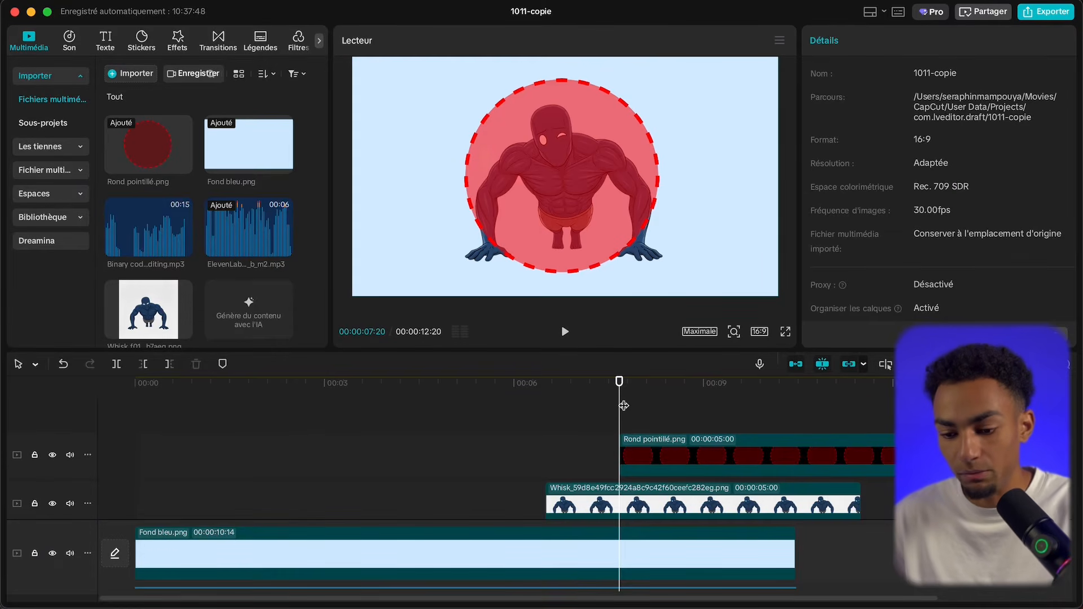
{"action": "left_click", "coordinate": [623, 143]}
{"action": "left_click_drag", "start_coordinate": [845, 151], "coordinate": [820, 151]}
{"action": "left_click_drag", "start_coordinate": [571, 177], "coordinate": [523, 160]}
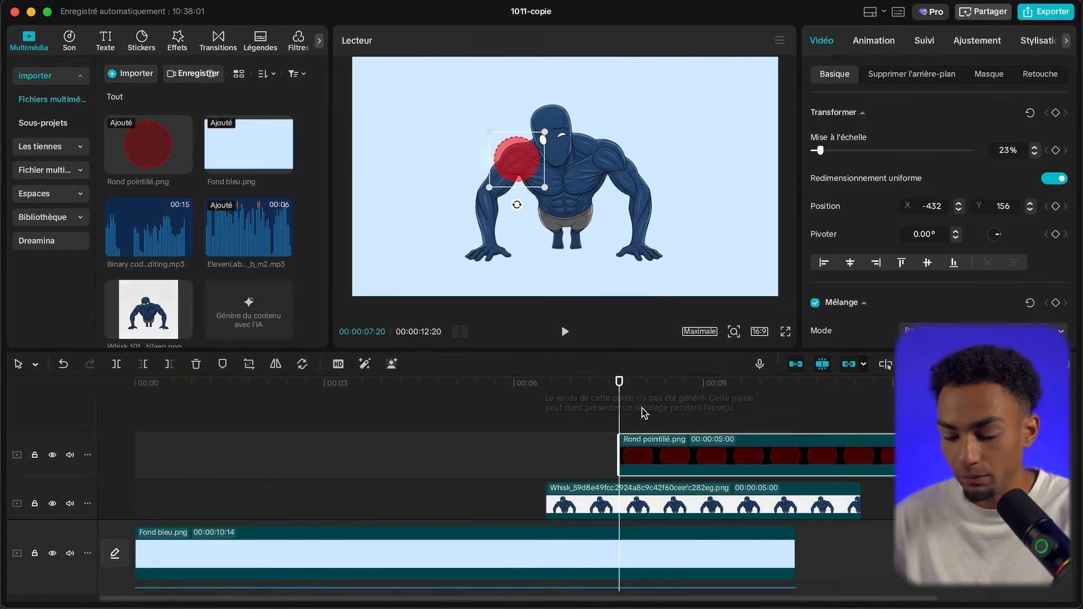
Keyframe the red circle's transform at 00:00:07:20 and rotate it to 180° at 00:00:08:20 and 360° at 00:00:09:20
{"action": "left_click", "coordinate": [1055, 113]}
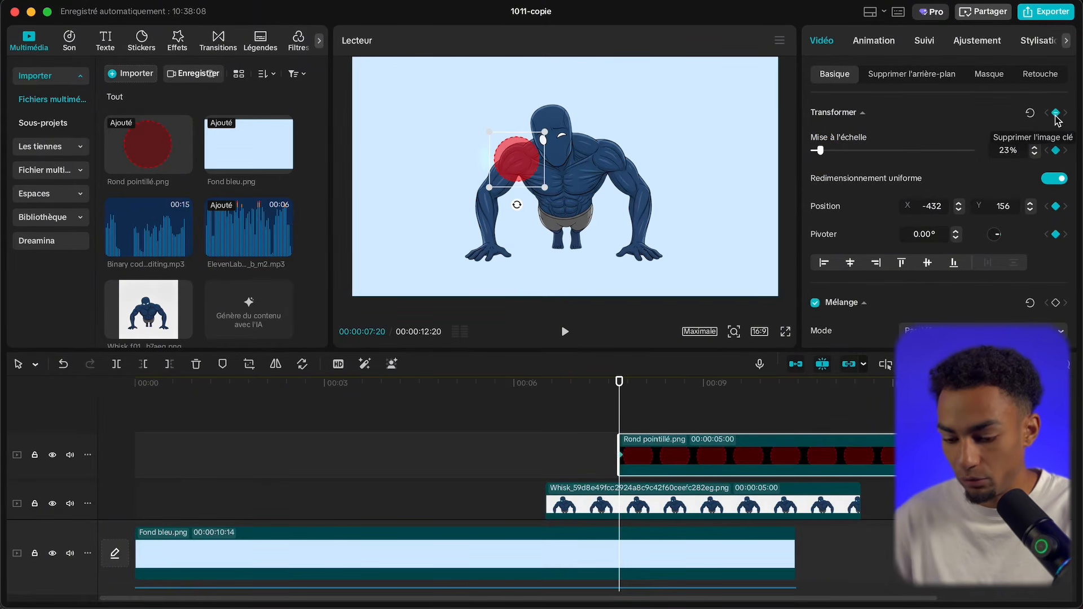
{"action": "mouse_move", "coordinate": [517, 205]}
{"action": "left_mouse_down"}
{"action": "mouse_move", "coordinate": [478, 183]}
{"action": "mouse_move", "coordinate": [474, 125]}
{"action": "mouse_move", "coordinate": [515, 127]}
{"action": "left_mouse_up"}
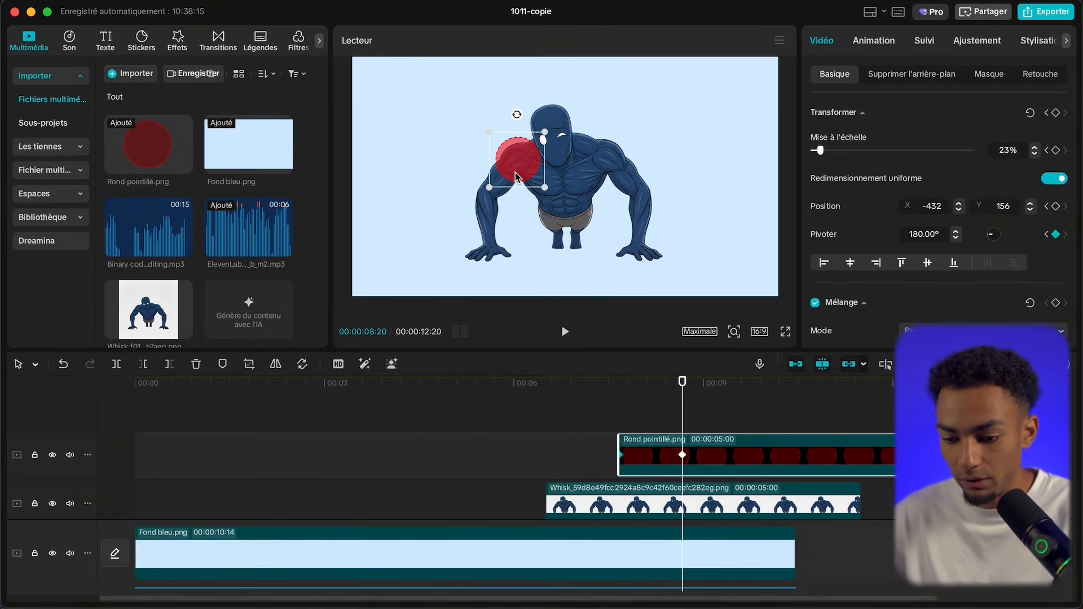
{"action": "key", "text": "shift+Right"}
{"action": "key", "text": "shift+Right"}
{"action": "key", "text": "shift+Right"}
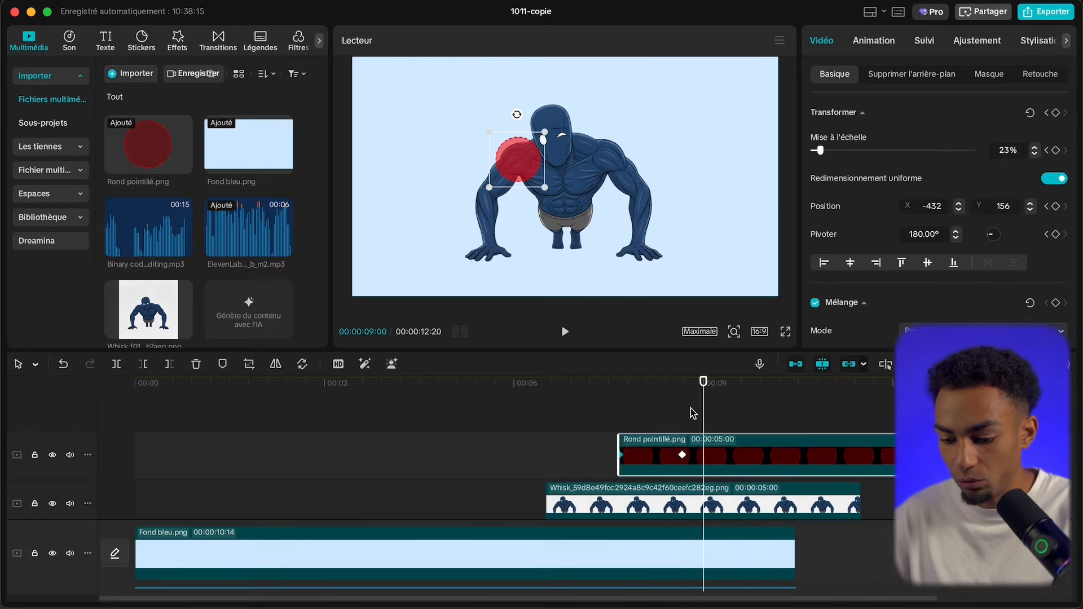
{"action": "left_click_drag", "start_coordinate": [516, 114], "coordinate": [516, 204]}
Rotate the red circle to 540° at 00:00:10:12 and play back its spin
{"action": "key", "text": "shift+Right"}
{"action": "key", "text": "shift+Right"}
{"action": "key", "text": "Right"}
{"action": "key", "text": "Right"}
{"action": "key", "text": "Right"}
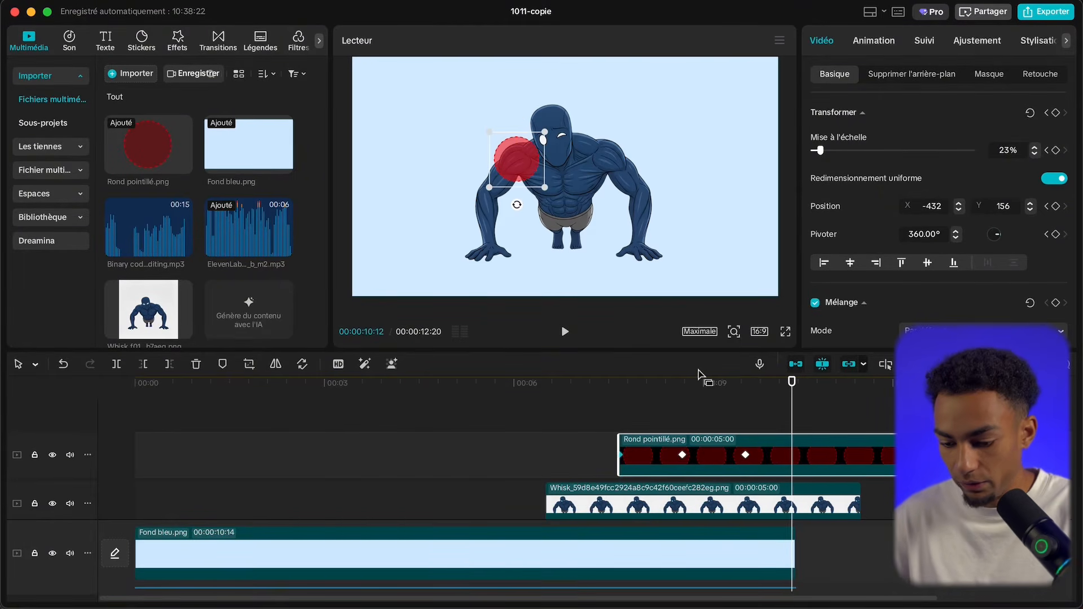
{"action": "key", "text": "Left"}
{"action": "left_click_drag", "start_coordinate": [516, 204], "coordinate": [504, 123]}
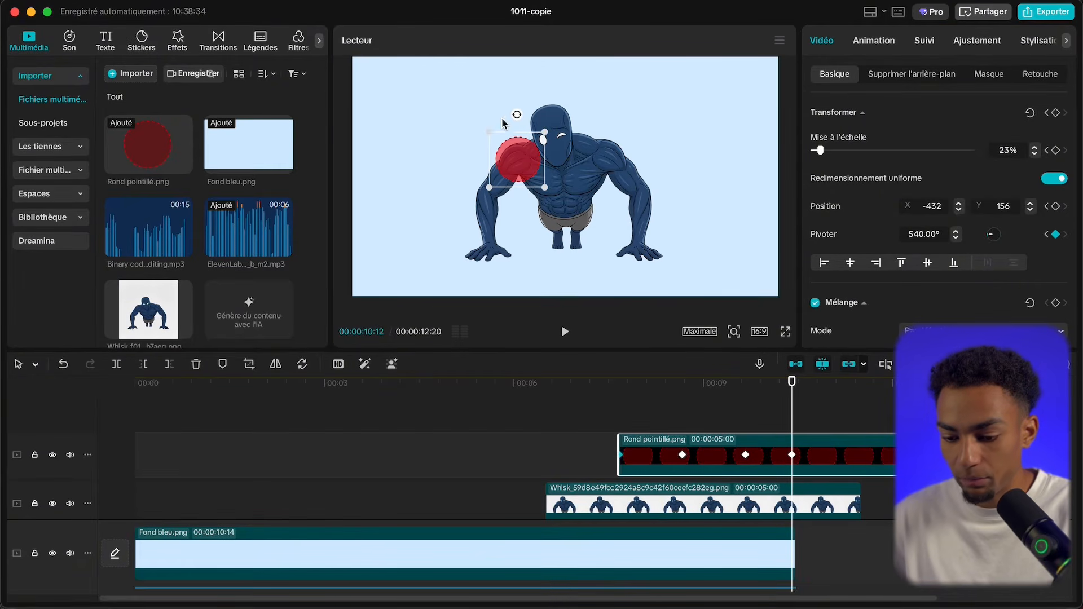
{"action": "left_click", "coordinate": [605, 427]}
{"action": "key", "text": "space"}
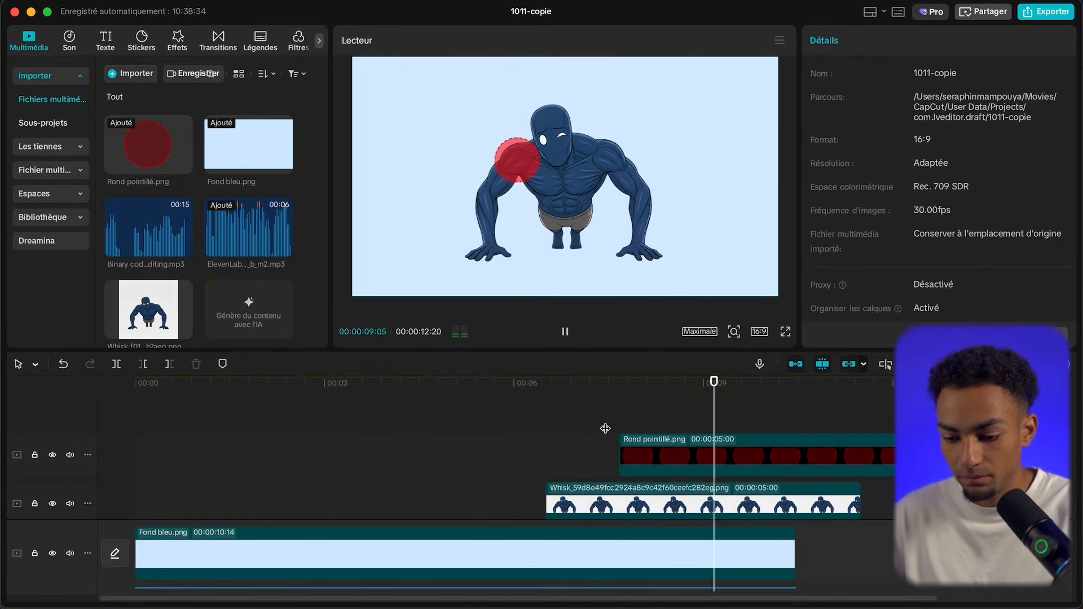
Duplicate the spinning circle at 00:00:07:20 and place the copy over the right-hand elbow at X 664, Y -136, scaled to 20%
{"action": "left_click", "coordinate": [719, 443]}
{"action": "left_click", "coordinate": [612, 419]}
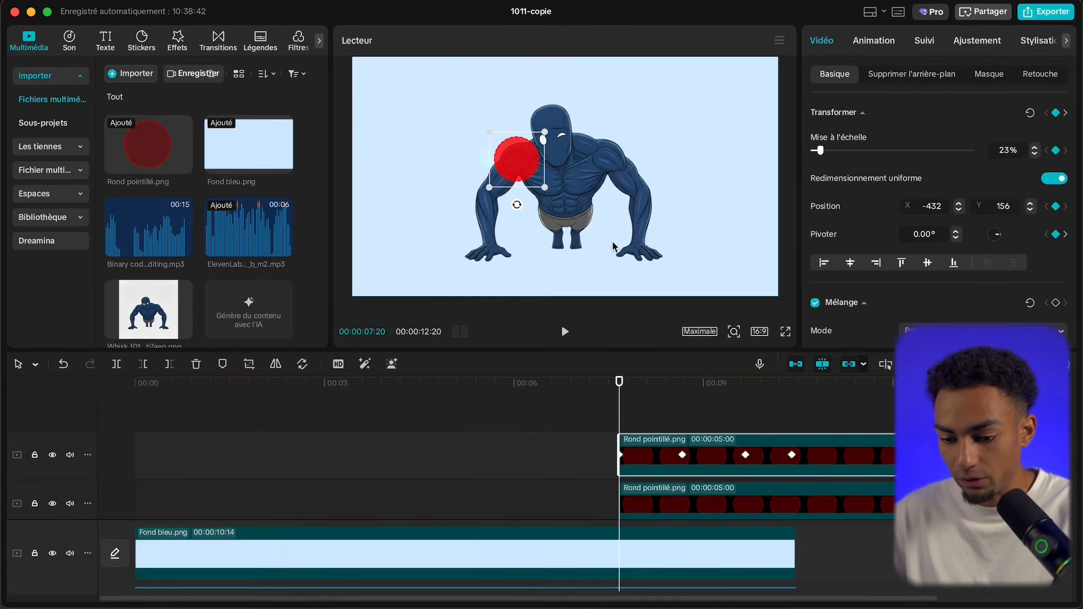
{"action": "left_click_drag", "start_coordinate": [509, 162], "coordinate": [647, 195]}
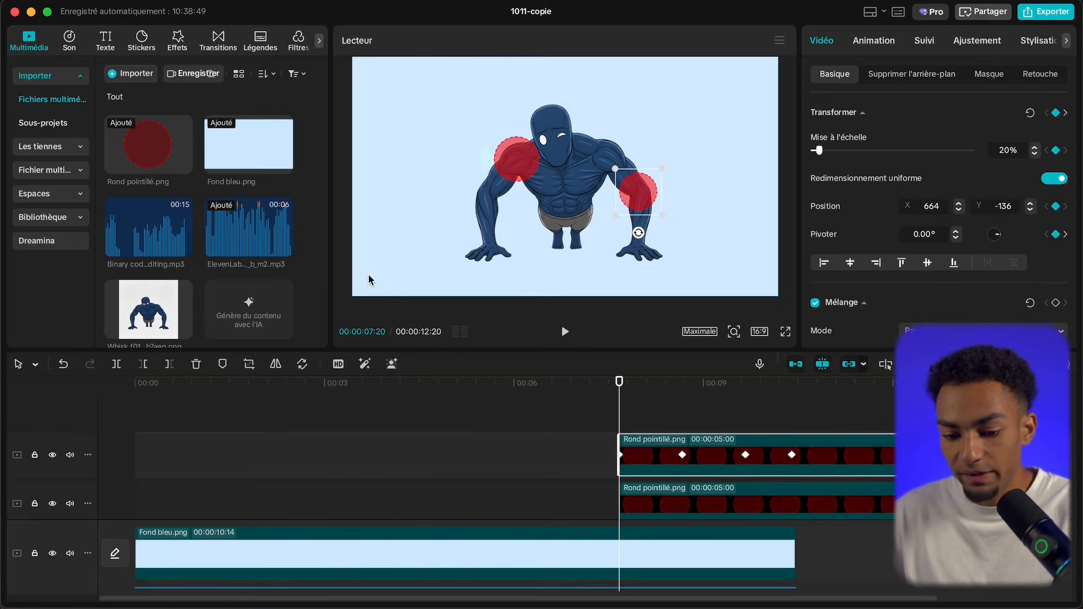
Add the Binary code sound effect to the timeline, split it at 00:00:17:26, delete the part before, and listen to the rest
{"action": "scroll", "coordinate": [191, 285], "scroll_direction": "down", "scroll_amount": 1}
{"action": "left_click_drag", "start_coordinate": [182, 216], "coordinate": [640, 573]}
{"action": "scroll", "coordinate": [639, 573], "scroll_direction": "right", "scroll_amount": 3}
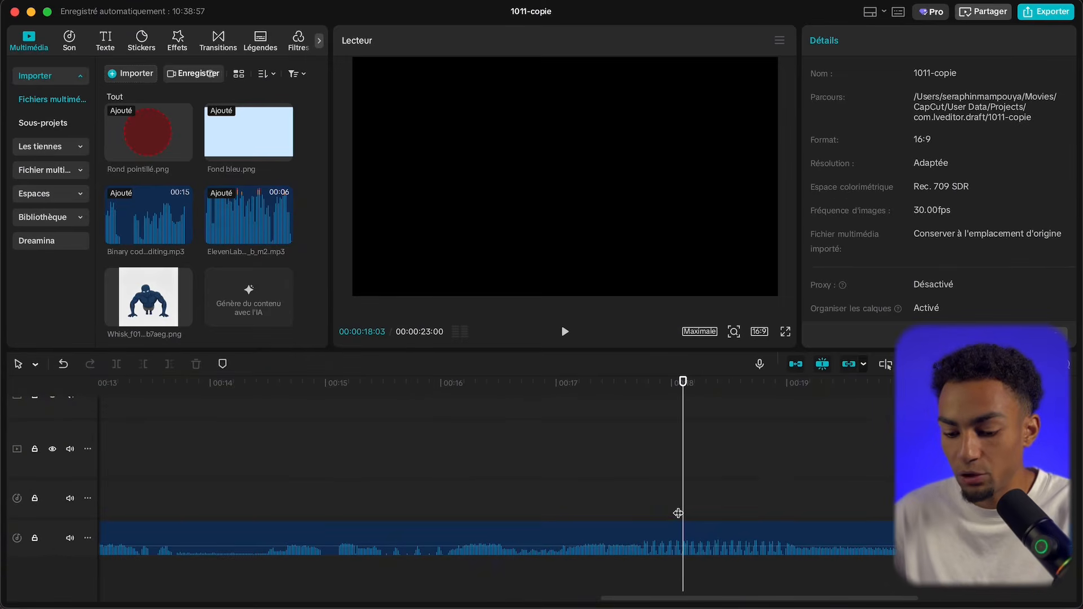
{"action": "left_click", "coordinate": [657, 541]}
{"action": "key", "text": "super+b"}
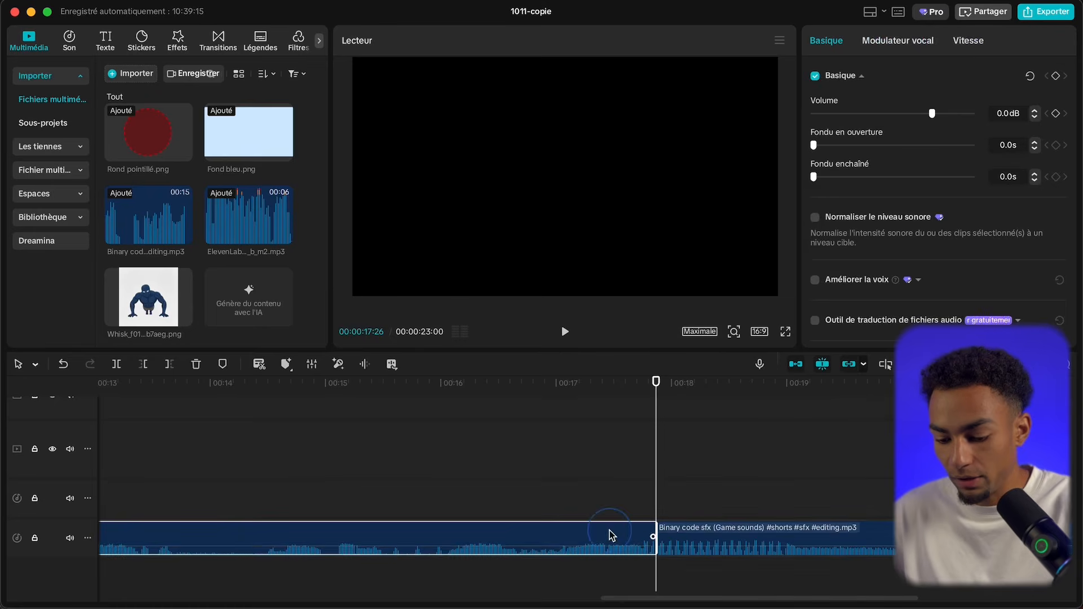
{"action": "key", "text": "Delete"}
{"action": "key", "text": "space"}
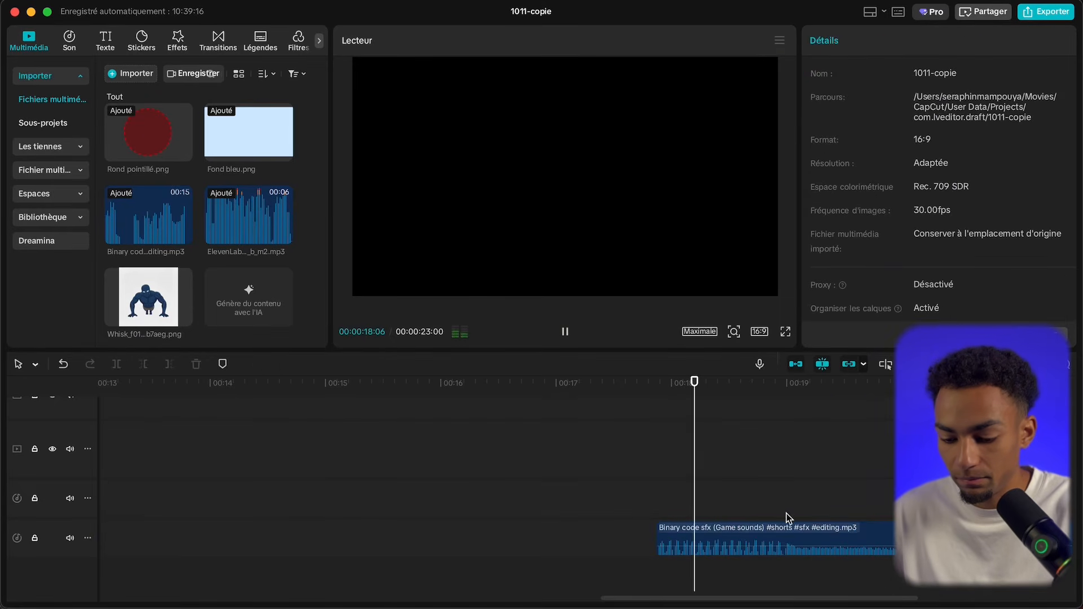
{"action": "key", "text": "space"}
Split the sound effect at 00:00:18:29, delete the part after it, and cut the remaining excerpt to the clipboard
{"action": "left_click", "coordinate": [781, 523]}
{"action": "left_click", "coordinate": [783, 533]}
{"action": "key", "text": "super+b"}
{"action": "key", "text": "Delete"}
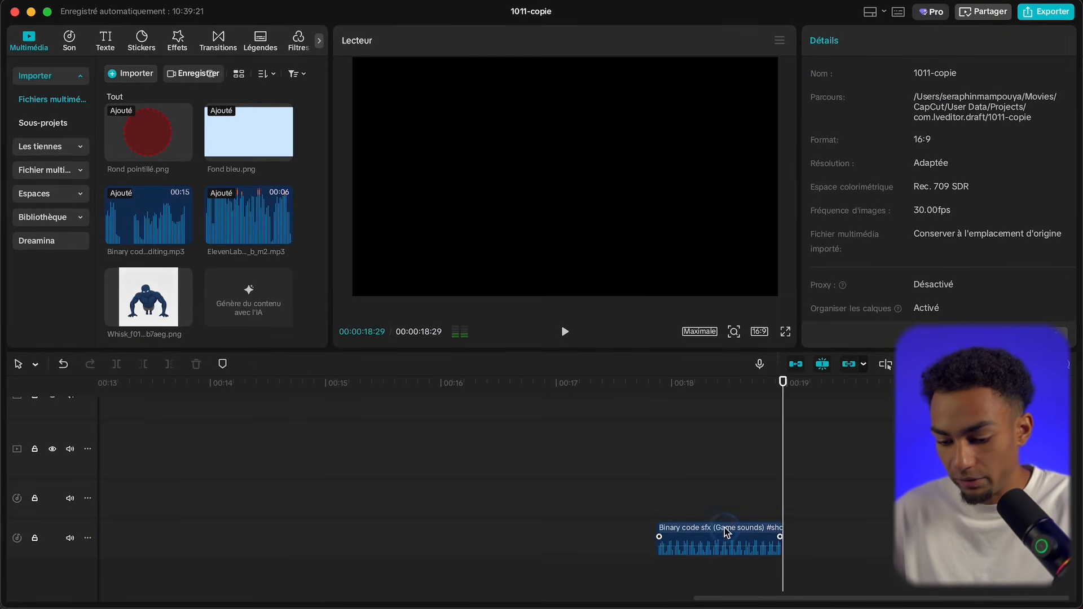
{"action": "left_click", "coordinate": [723, 527]}
{"action": "key", "text": "Delete"}
Return to 00:00:07:20 and apply a 0.5 s fade-in intro animation to both red circle clips
{"action": "scroll", "coordinate": [608, 469], "scroll_direction": "down", "scroll_amount": 3}
{"action": "left_click", "coordinate": [472, 387]}
{"action": "scroll", "coordinate": [458, 407], "scroll_direction": "up", "scroll_amount": 5}
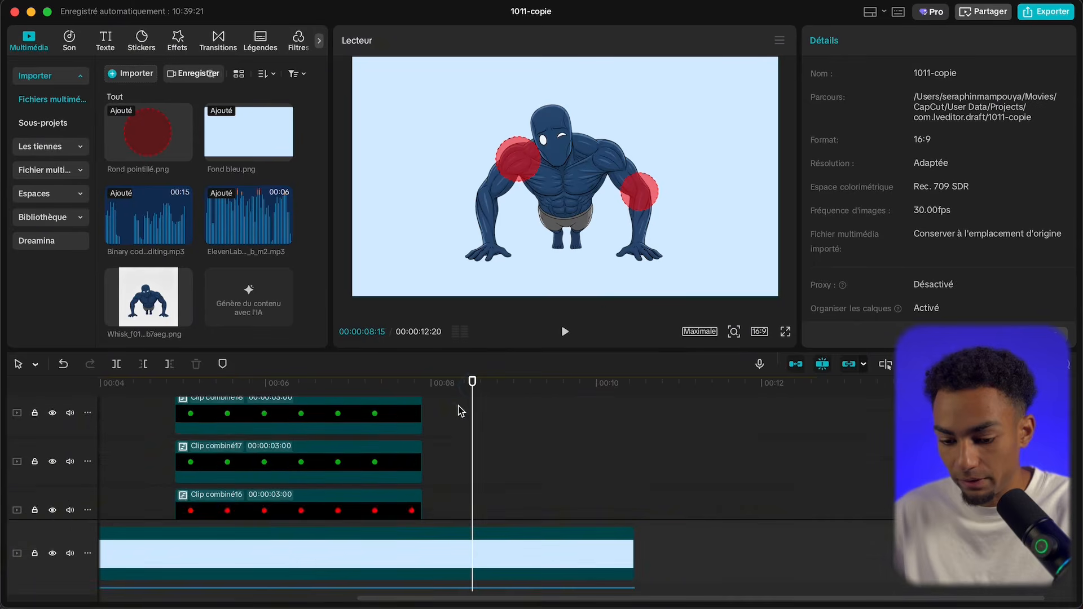
{"action": "left_click", "coordinate": [403, 389]}
{"action": "scroll", "coordinate": [418, 414], "scroll_direction": "down", "scroll_amount": 1}
{"action": "scroll", "coordinate": [420, 420], "scroll_direction": "down", "scroll_amount": 1}
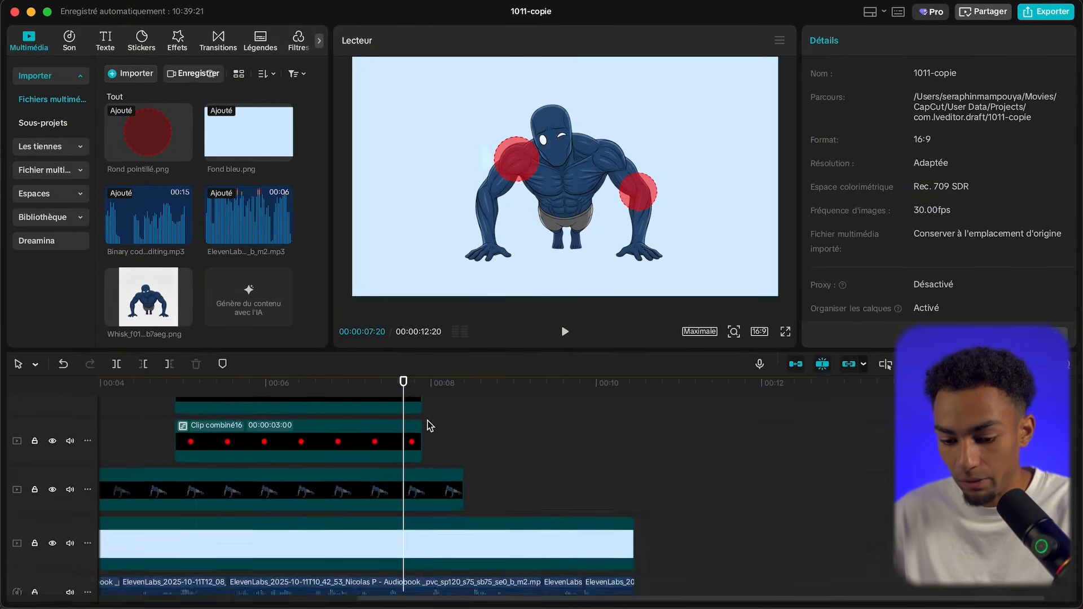
{"action": "left_click", "coordinate": [435, 451]}
{"action": "left_click", "coordinate": [873, 41]}
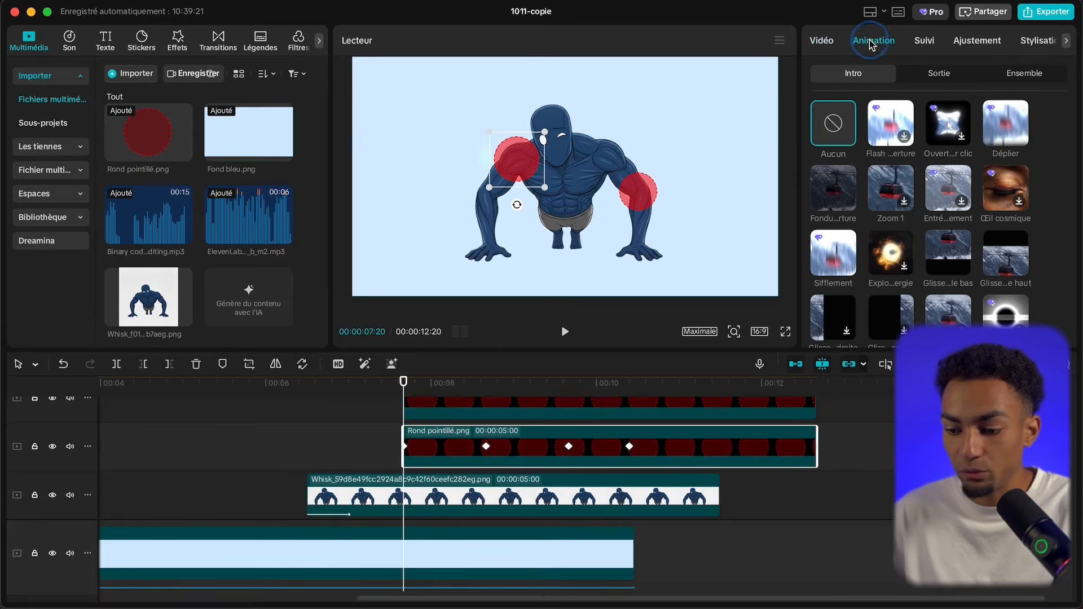
{"action": "left_click", "coordinate": [833, 187]}
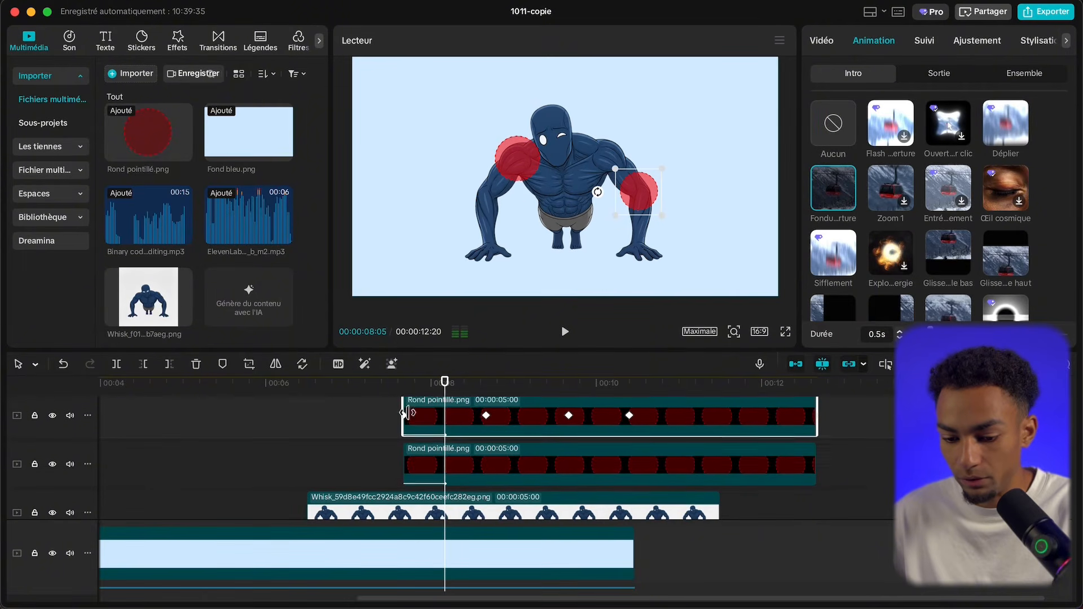
Paste the Binary code sound excerpt below the narration at 00:00:07:20 and play it back with the circles
{"action": "scroll", "coordinate": [423, 426], "scroll_direction": "up", "scroll_amount": 3}
{"action": "scroll", "coordinate": [425, 427], "scroll_direction": "down", "scroll_amount": 3}
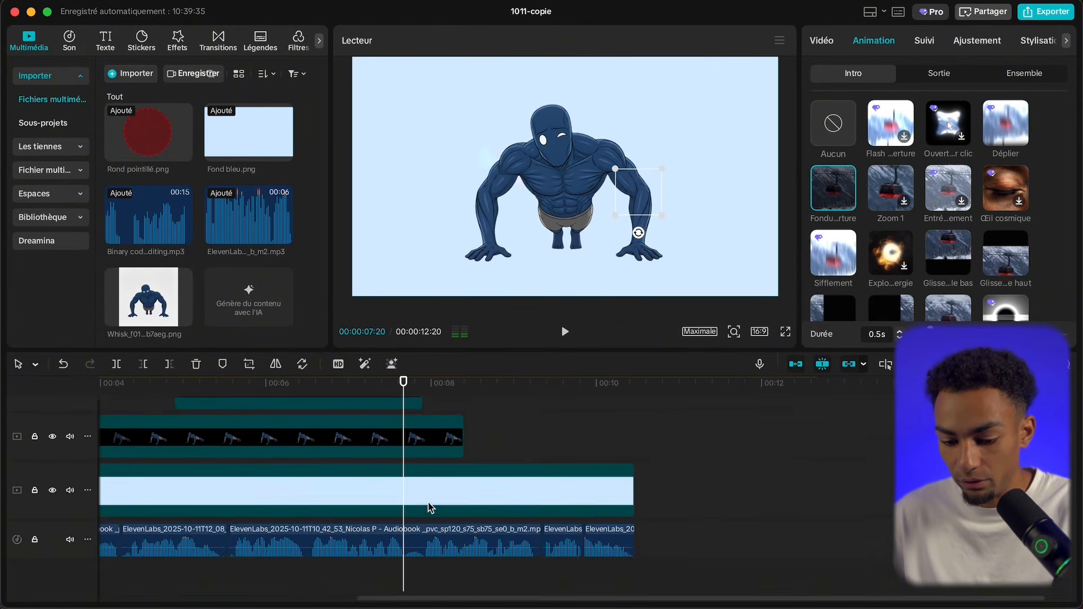
{"action": "key", "text": "super+v"}
{"action": "key", "text": "space"}
{"action": "key", "text": "space"}
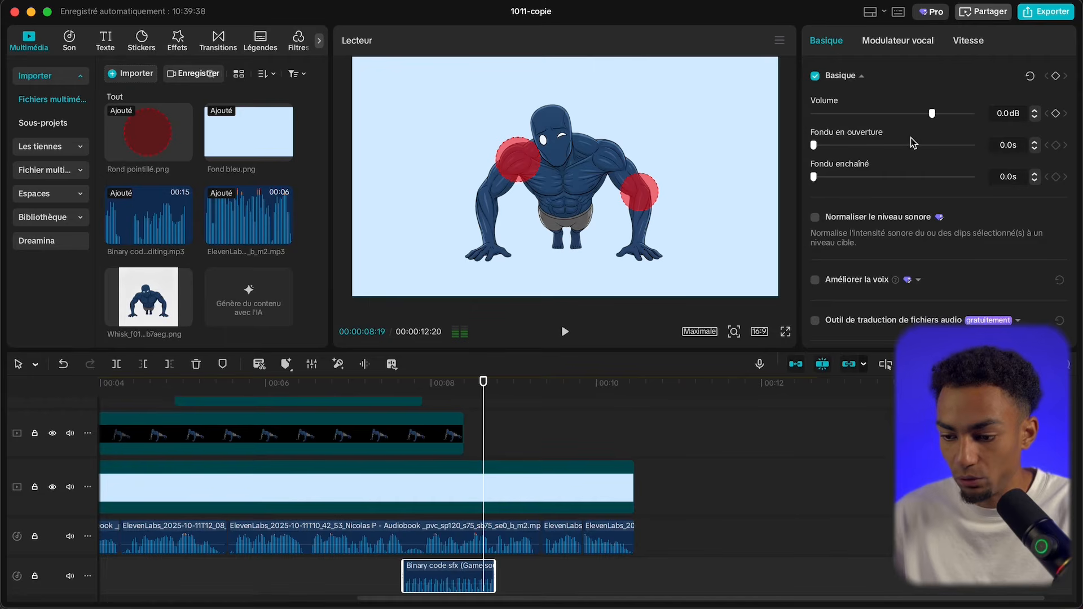
Lower the Binary code sound excerpt's volume to -17.5 dB and play it back from just before the circles appear
{"action": "left_click", "coordinate": [897, 114]}
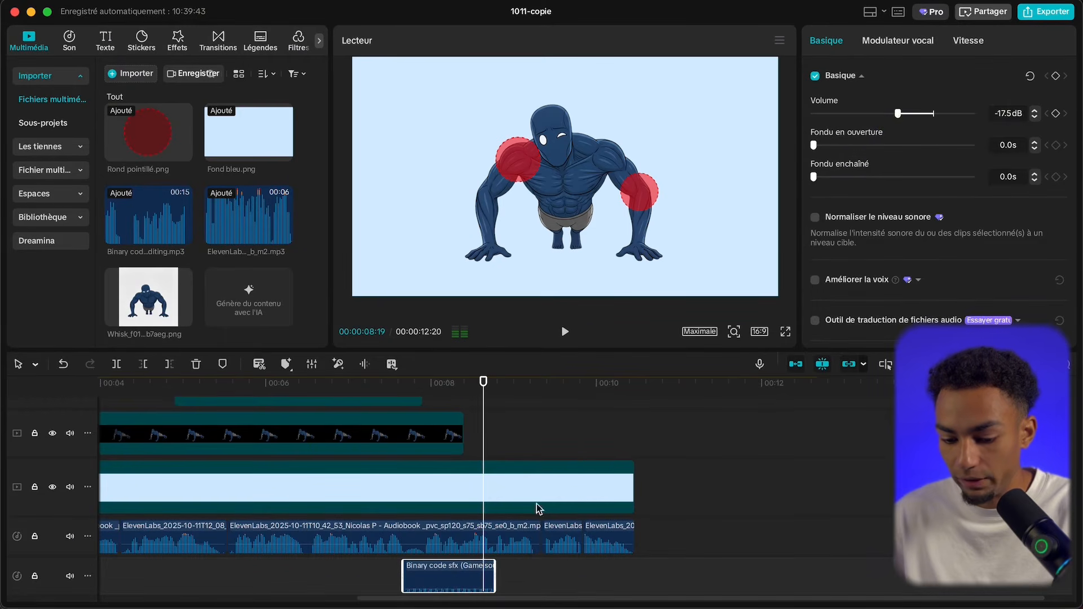
{"action": "left_click", "coordinate": [376, 566]}
{"action": "key", "text": "space"}
{"action": "key", "text": "space"}
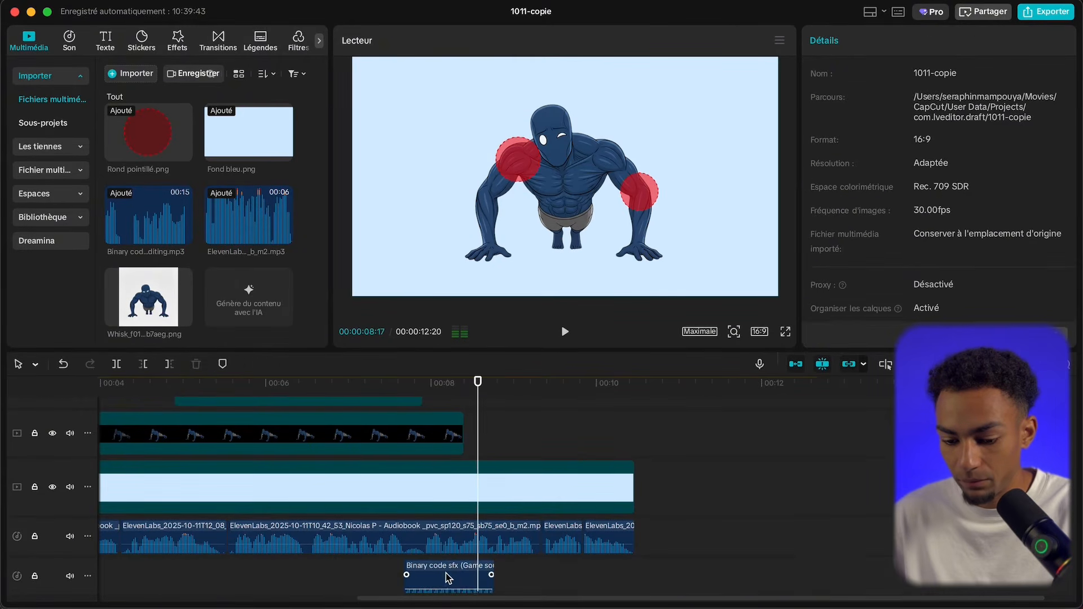
Split both red circle clips and the front push-up pose clip at 00:00:10:14 and delete the parts after it
{"action": "left_click", "coordinate": [446, 574]}
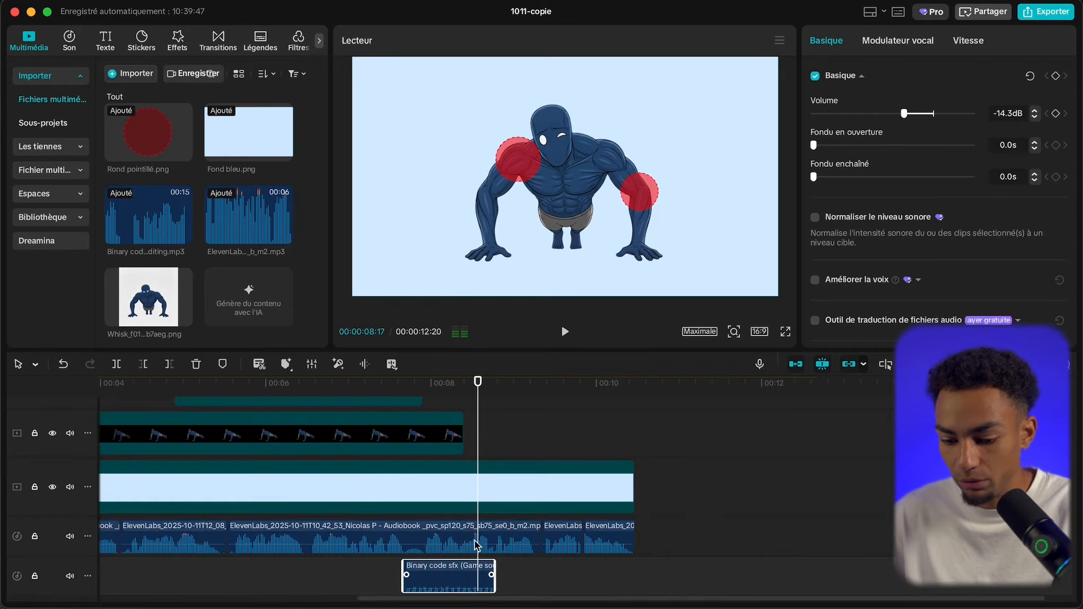
{"action": "scroll", "coordinate": [498, 528], "scroll_direction": "up", "scroll_amount": 5}
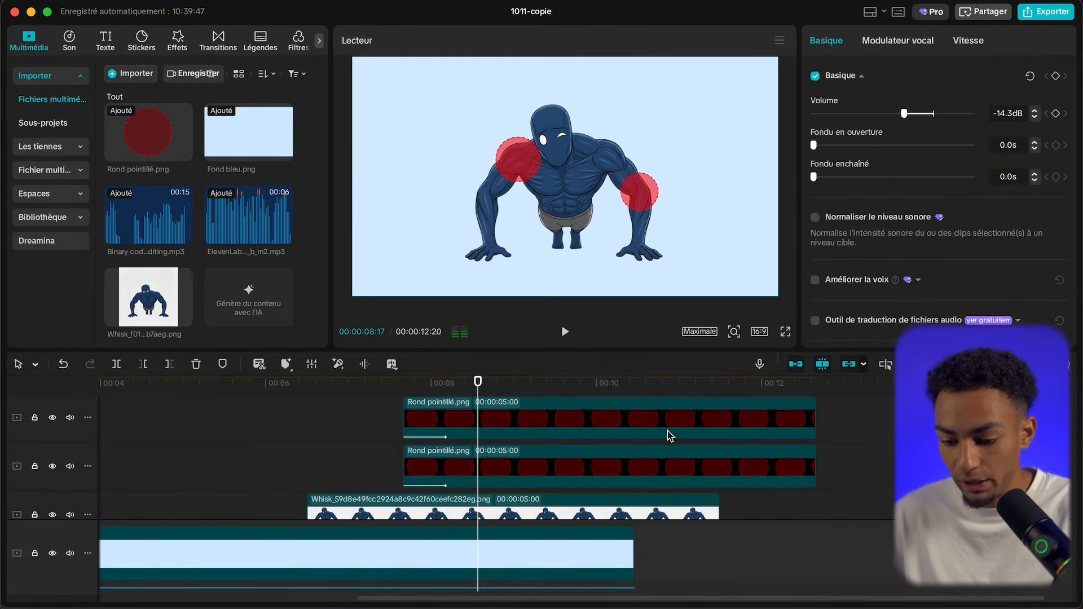
{"action": "left_click", "coordinate": [634, 390]}
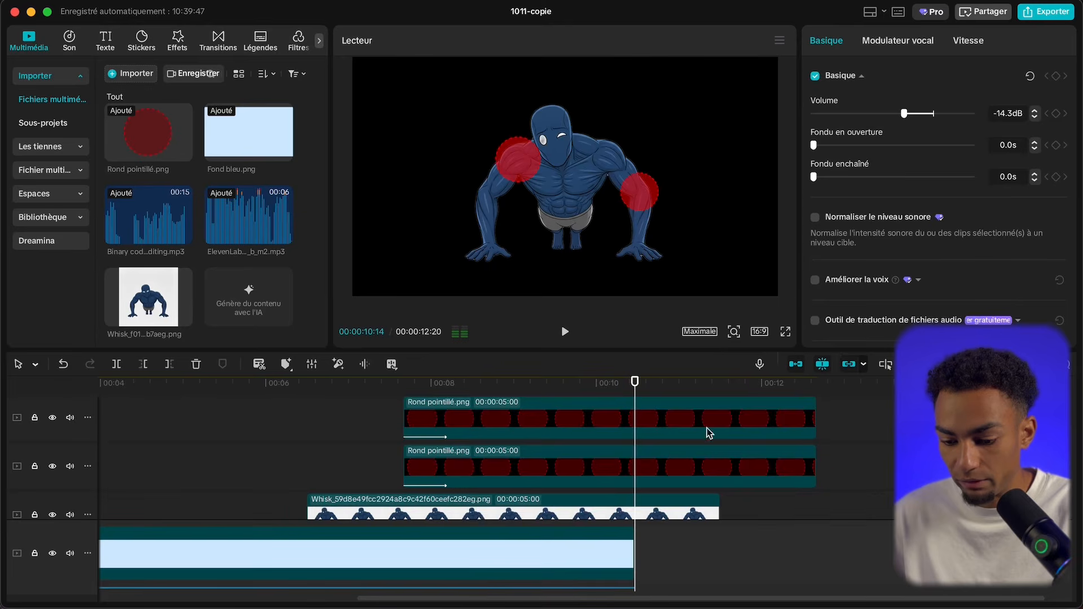
{"action": "left_click_drag", "start_coordinate": [854, 414], "coordinate": [664, 519]}
{"action": "key", "text": "super+b"}
{"action": "key", "text": "BackSpace"}
Paste two more copies of the Binary code sound excerpt end to end after the first and cut off everything beyond 00:00:10:14
{"action": "scroll", "coordinate": [663, 520], "scroll_direction": "down", "scroll_amount": 4}
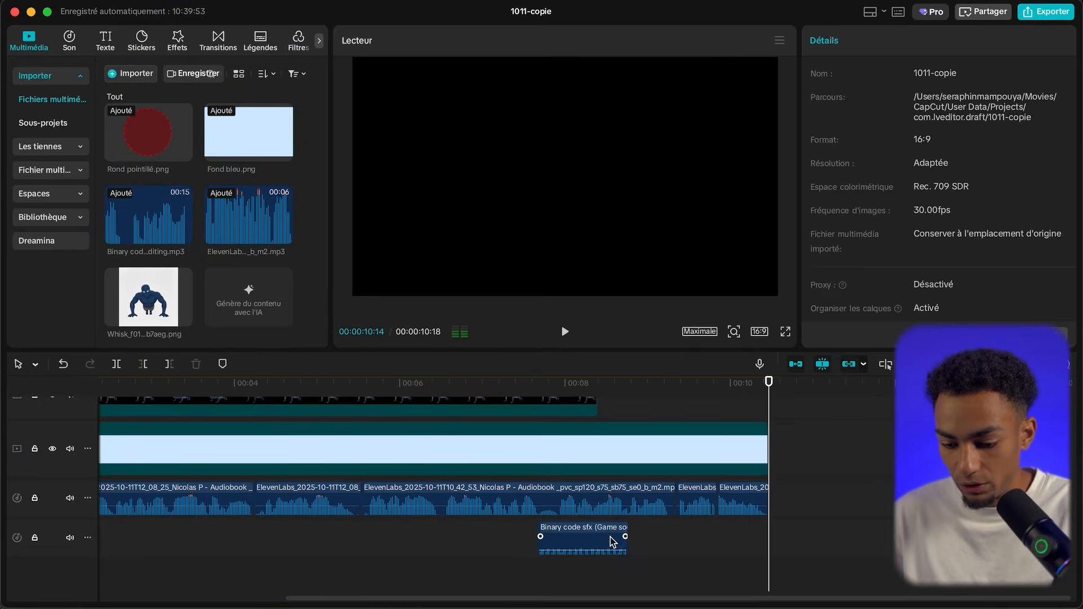
{"action": "left_click", "coordinate": [612, 541]}
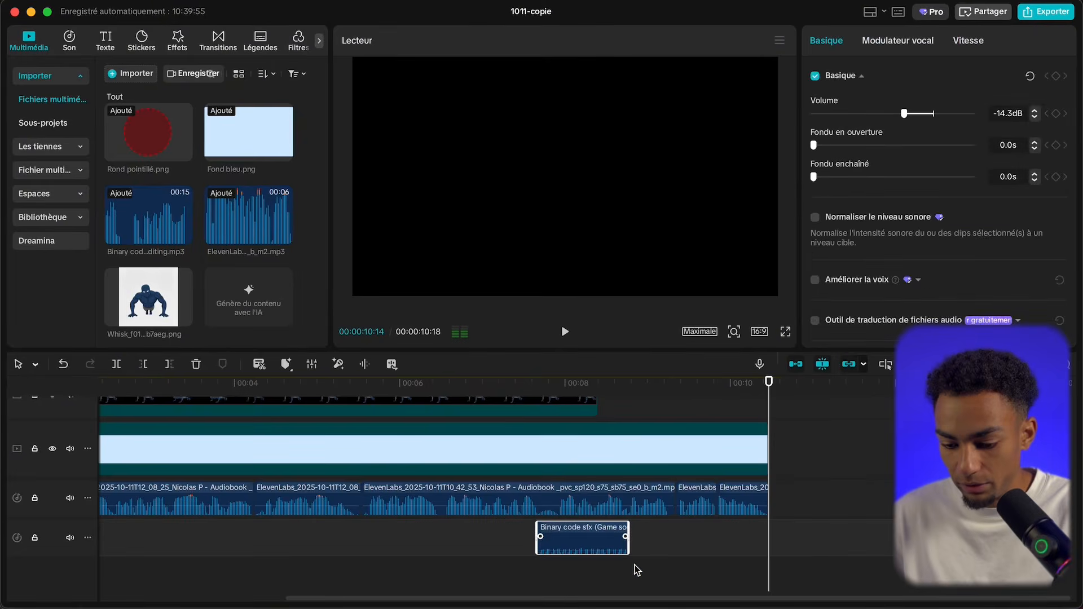
{"action": "left_click", "coordinate": [632, 565]}
{"action": "key", "text": "super+v"}
{"action": "left_click", "coordinate": [721, 561]}
{"action": "key", "text": "super+v"}
{"action": "left_click", "coordinate": [772, 564]}
{"action": "left_click", "coordinate": [789, 543]}
{"action": "key", "text": "super+b"}
{"action": "key", "text": "BackSpace"}
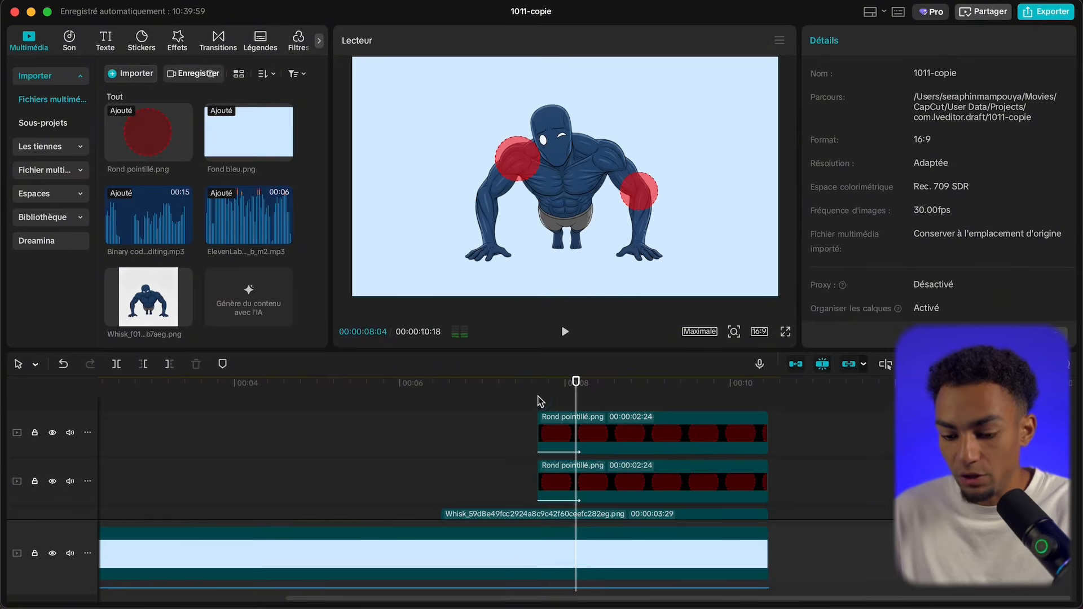
Lower the opacity of the elbow circle to 60% and the shoulder circle to about 64%, and play the circles back
{"action": "left_click", "coordinate": [537, 396]}
{"action": "left_click", "coordinate": [563, 390]}
{"action": "left_click", "coordinate": [612, 433]}
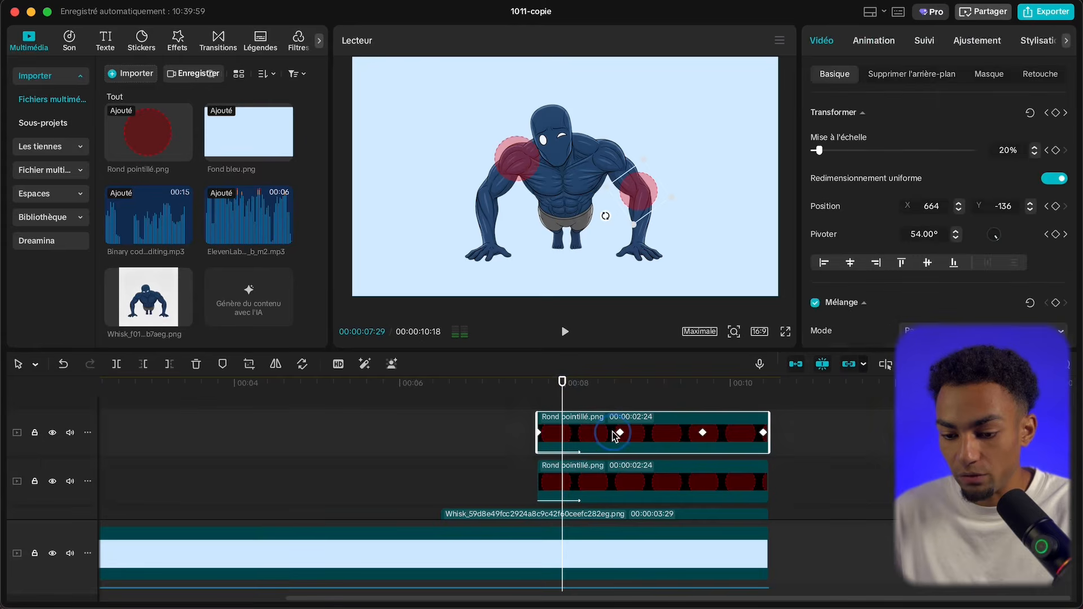
{"action": "key", "text": "space"}
{"action": "key", "text": "space"}
{"action": "scroll", "coordinate": [953, 188], "scroll_direction": "down", "scroll_amount": 5}
{"action": "scroll", "coordinate": [953, 188], "scroll_direction": "down", "scroll_amount": 1}
{"action": "left_click", "coordinate": [917, 206]}
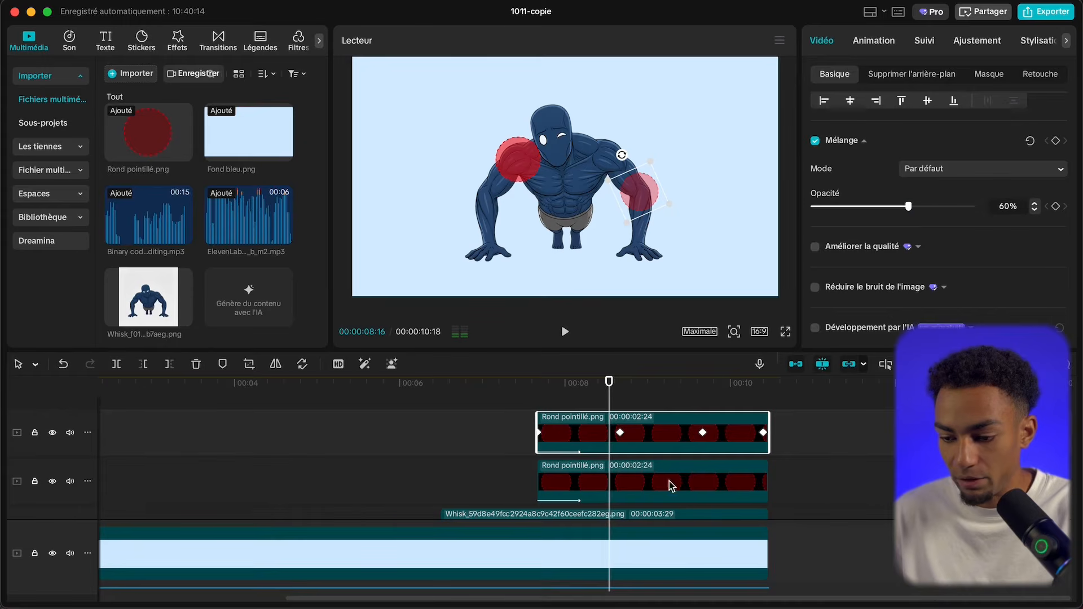
{"action": "left_click", "coordinate": [670, 482]}
{"action": "left_click", "coordinate": [915, 206]}
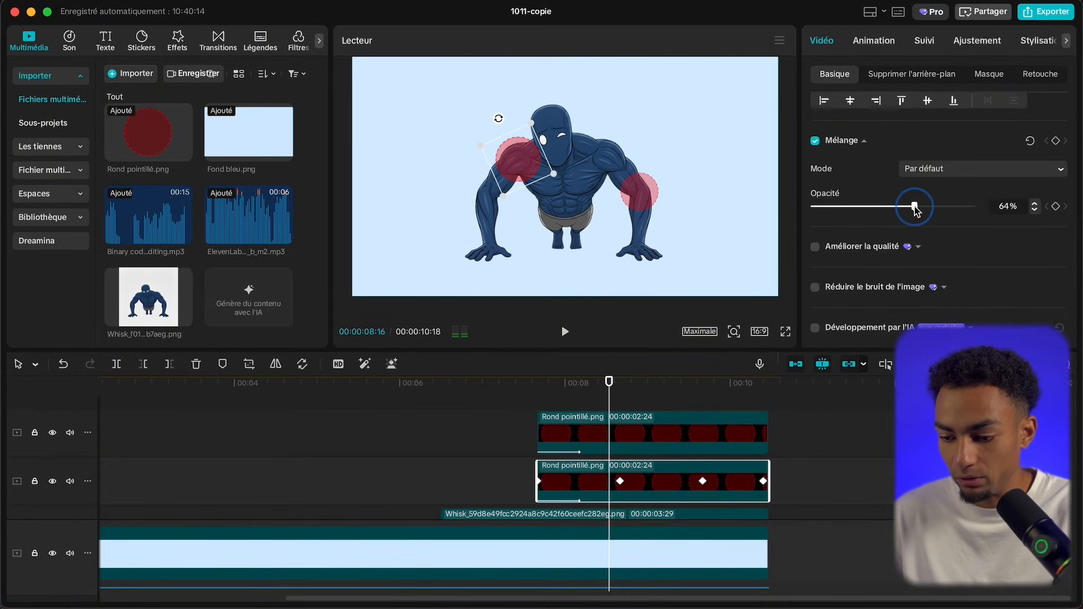
{"action": "left_click", "coordinate": [531, 431]}
{"action": "key", "text": "space"}
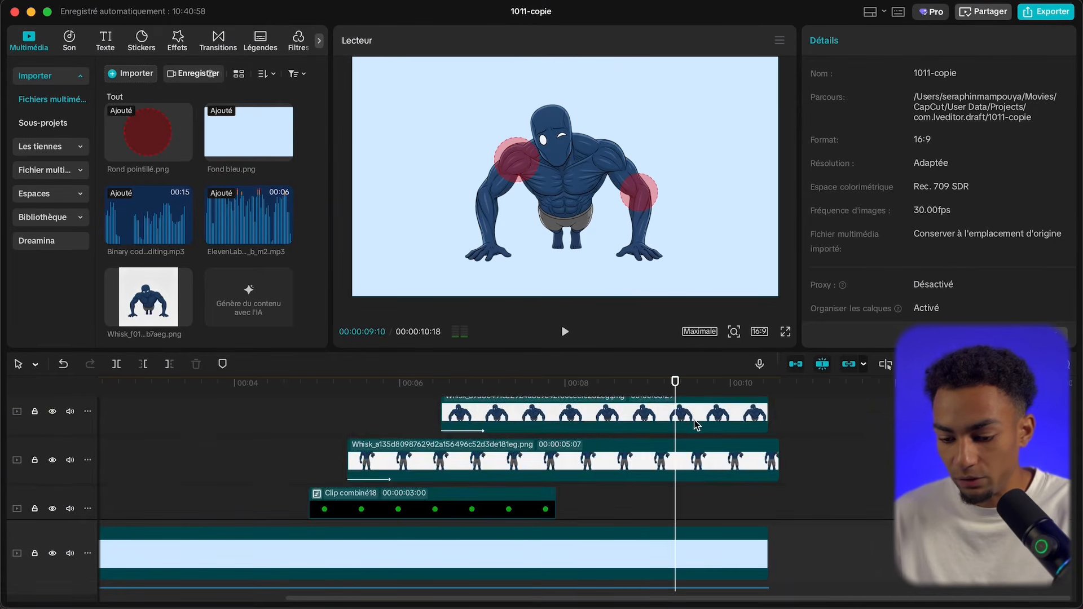
Combine the two red circle clips and the front push-up pose clip into one compound clip
{"action": "left_click_drag", "start_coordinate": [798, 428], "coordinate": [672, 440]}
{"action": "scroll", "coordinate": [689, 472], "scroll_direction": "down", "scroll_amount": 3}
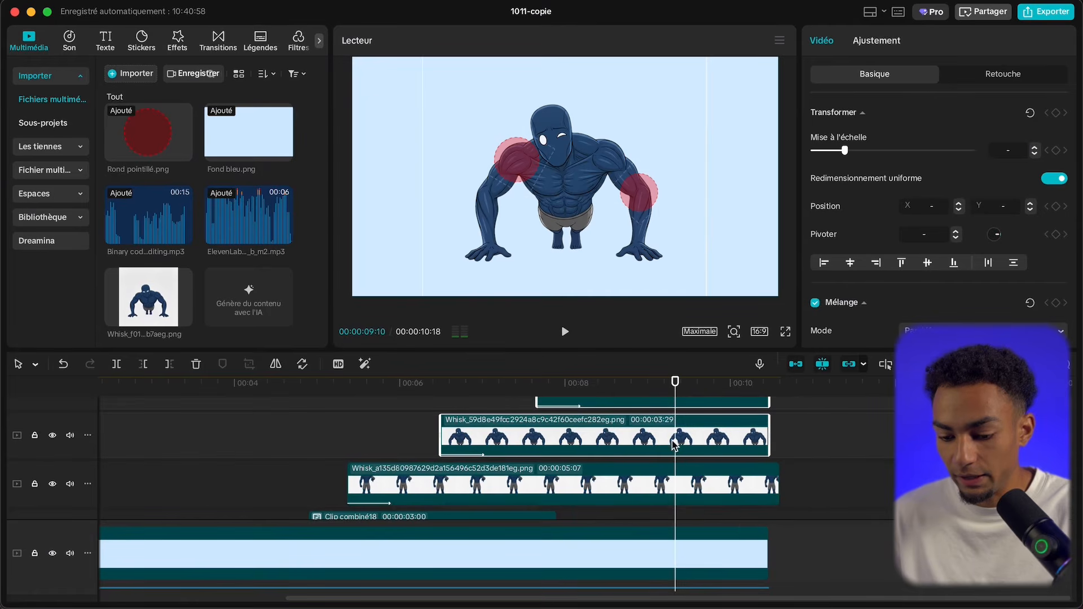
{"action": "right_click", "coordinate": [674, 443]}
{"action": "left_click", "coordinate": [781, 321]}
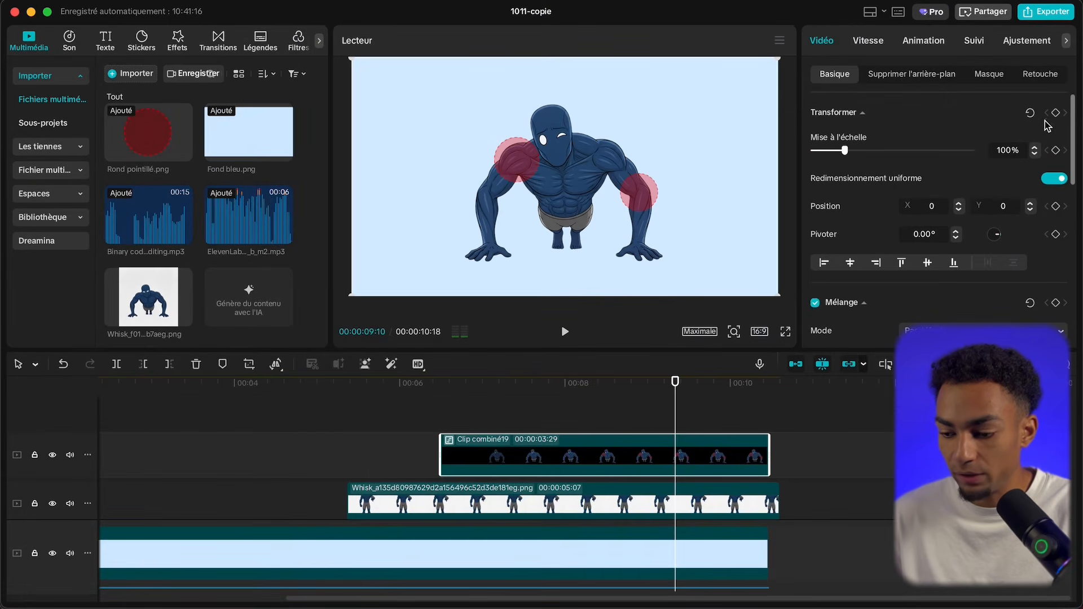
Keyframe the compound clip's scale from 100% at 00:00:09:10 to 121% at 00:00:09:20 and play back the zoom
{"action": "left_click", "coordinate": [1055, 113]}
{"action": "key", "text": "shift+Right"}
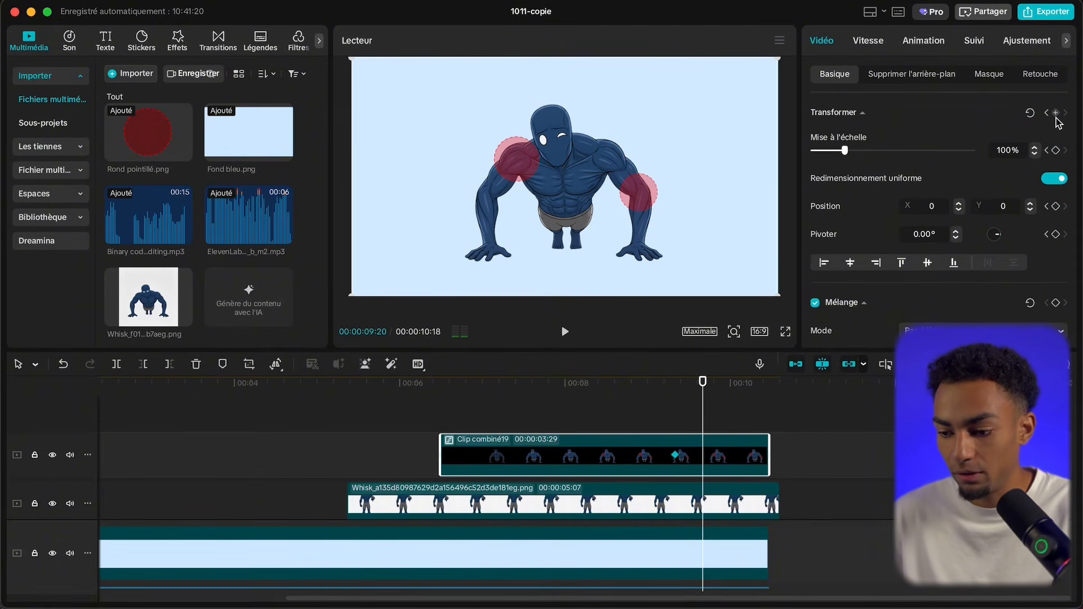
{"action": "left_click_drag", "start_coordinate": [845, 152], "coordinate": [850, 151]}
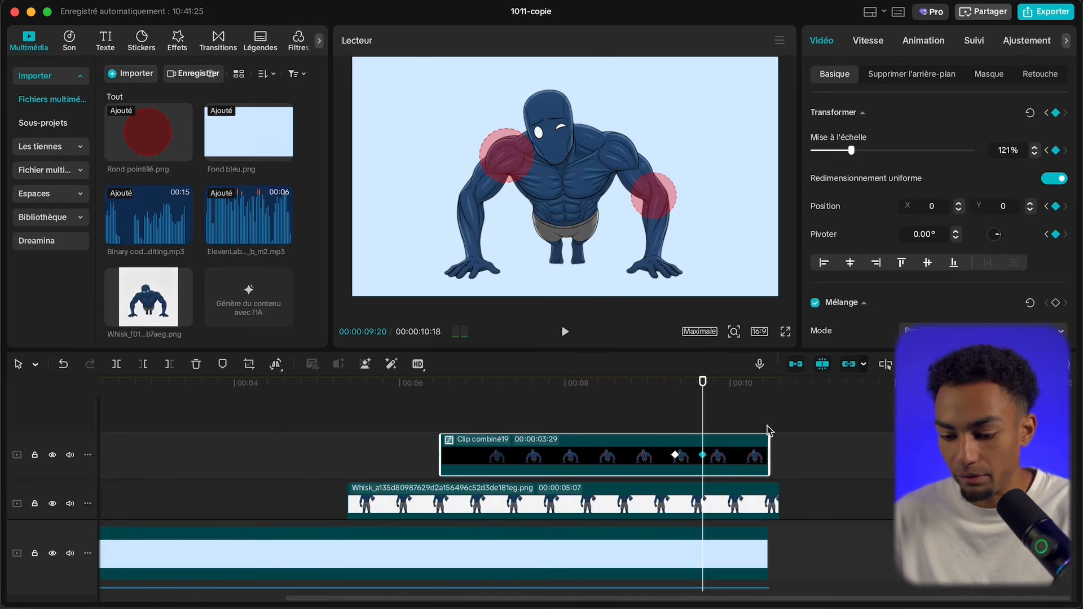
{"action": "left_click", "coordinate": [662, 416]}
{"action": "key", "text": "space"}
{"action": "key", "text": "space"}
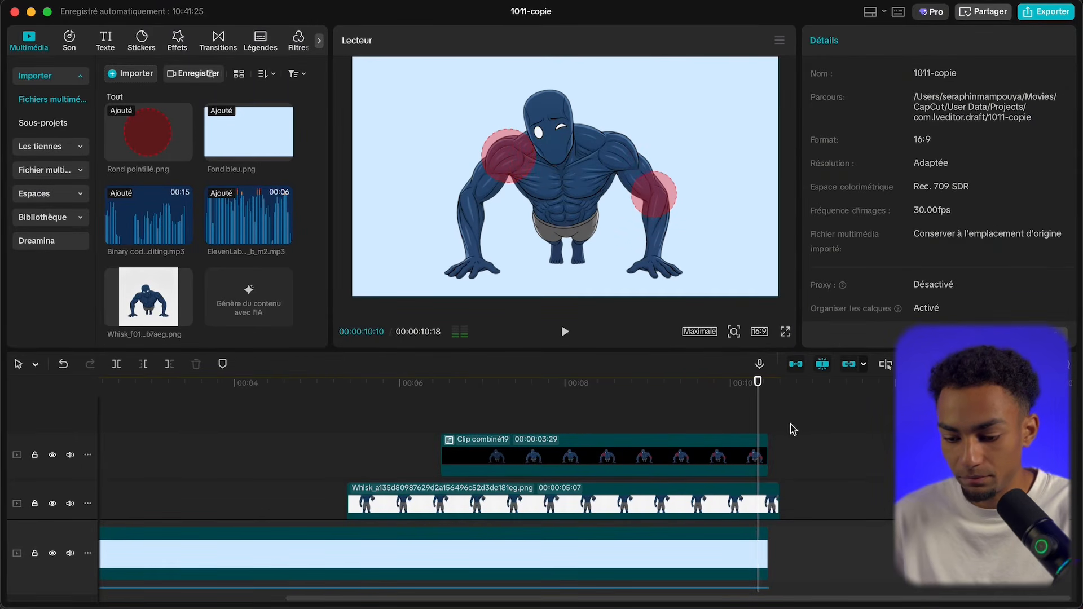
Split the standing figure clip at 00:00:10:14 and delete the part after it
{"action": "left_click", "coordinate": [766, 497]}
{"action": "key", "text": "super+b"}
{"action": "key", "text": "Delete"}
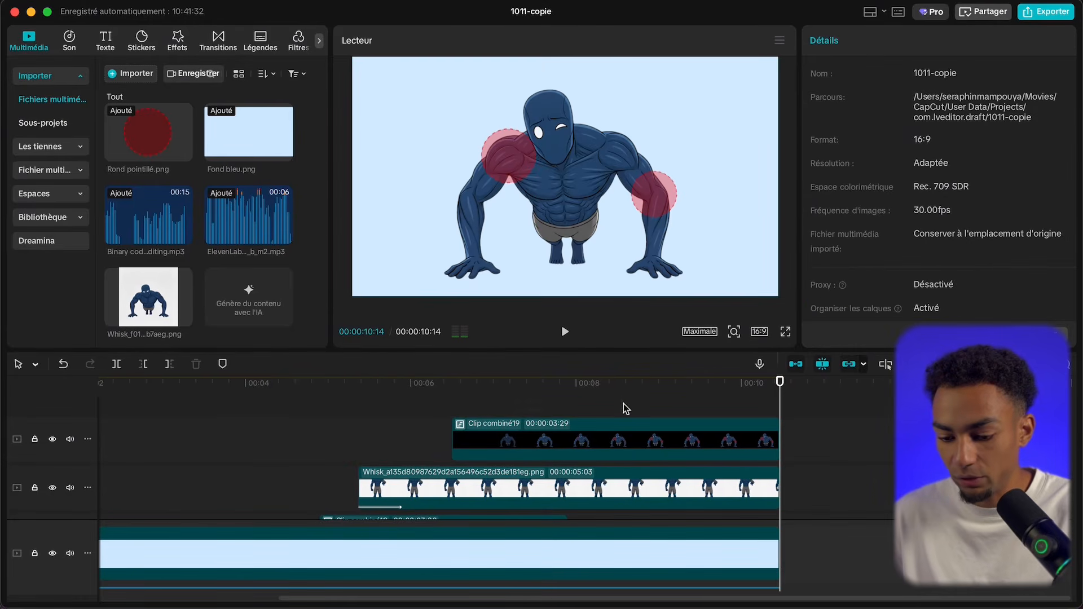
Add the red anger-mark sticker from the "mad" search at 00:00:09:21, scaled to 28% beside the head at X 369, Y 695
{"action": "left_click_drag", "start_coordinate": [662, 382], "coordinate": [716, 389]}
{"action": "left_click", "coordinate": [134, 49]}
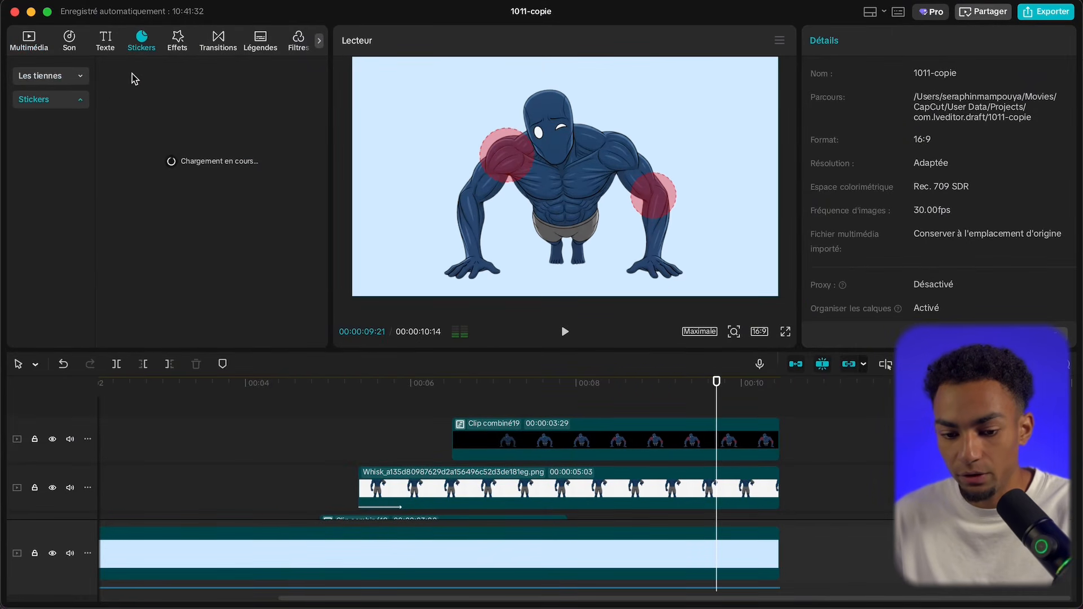
{"action": "left_click", "coordinate": [150, 79]}
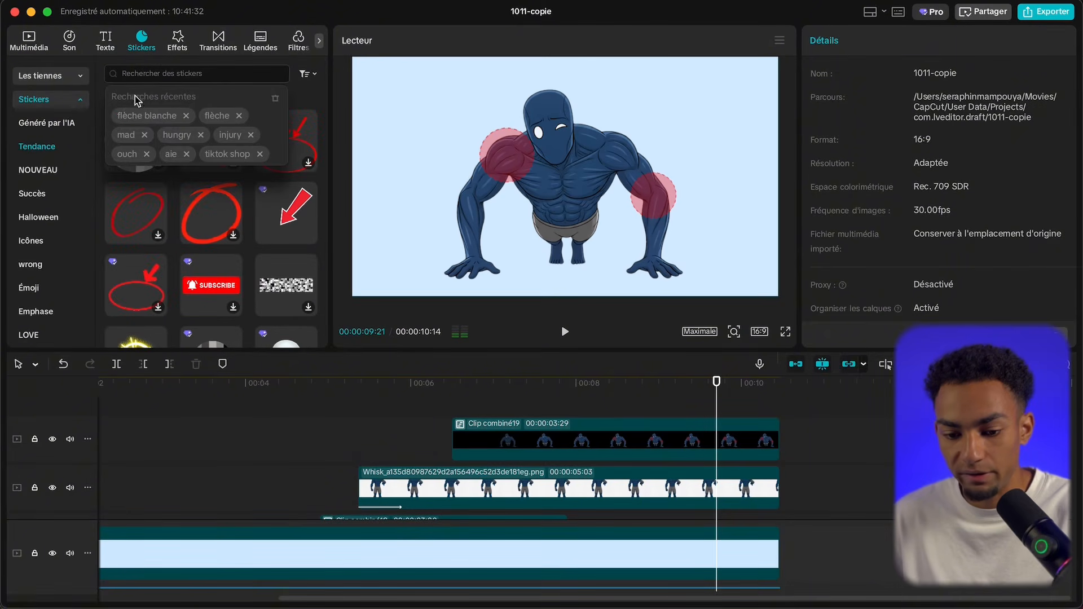
{"action": "left_click", "coordinate": [127, 136]}
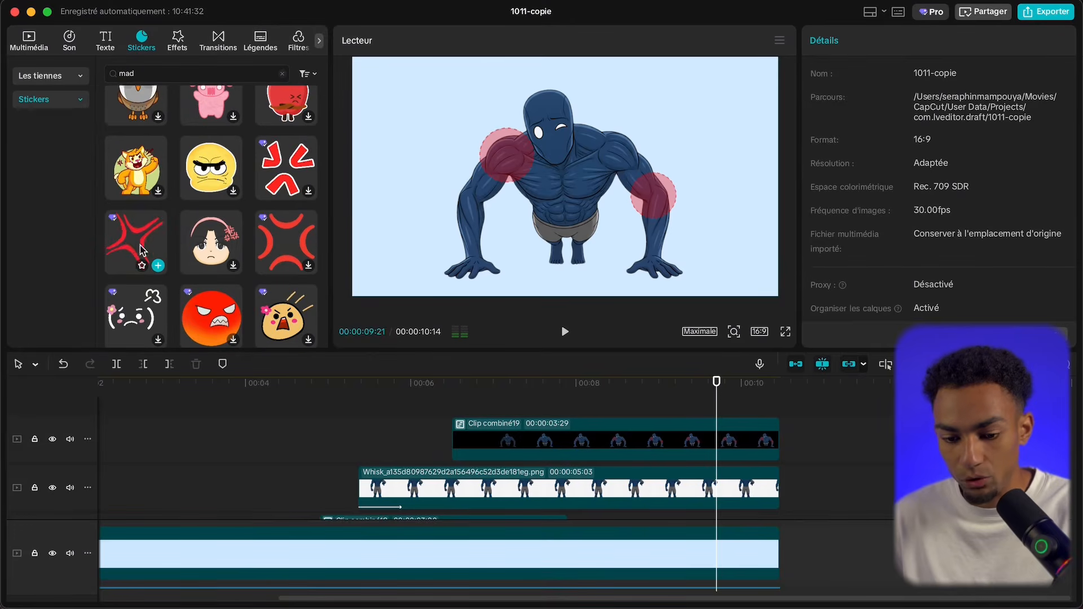
{"action": "left_click", "coordinate": [158, 265]}
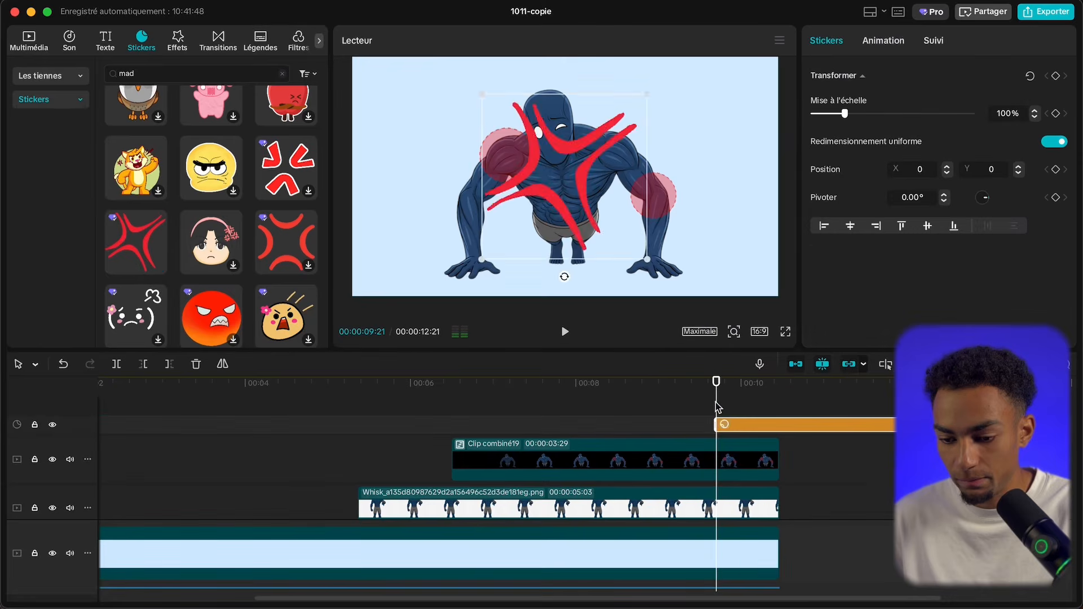
{"action": "left_click_drag", "start_coordinate": [572, 162], "coordinate": [593, 133]}
{"action": "left_click_drag", "start_coordinate": [641, 84], "coordinate": [598, 106]}
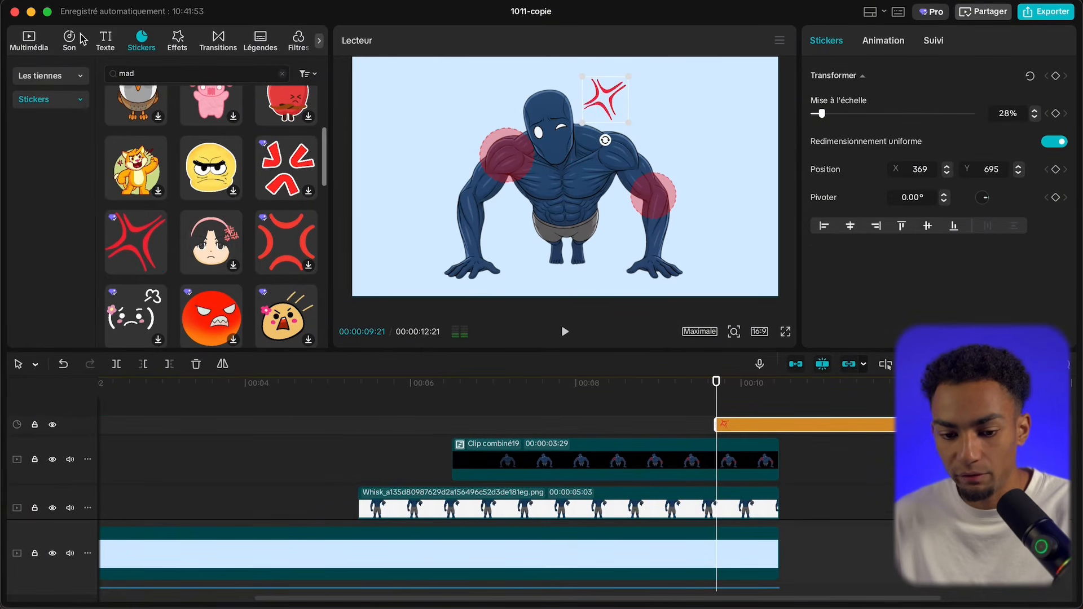
Pick the favourite sound effect "Selection, decision sound, etc." for the sticker's appearance at 00:00:09:21
{"action": "left_click", "coordinate": [68, 44]}
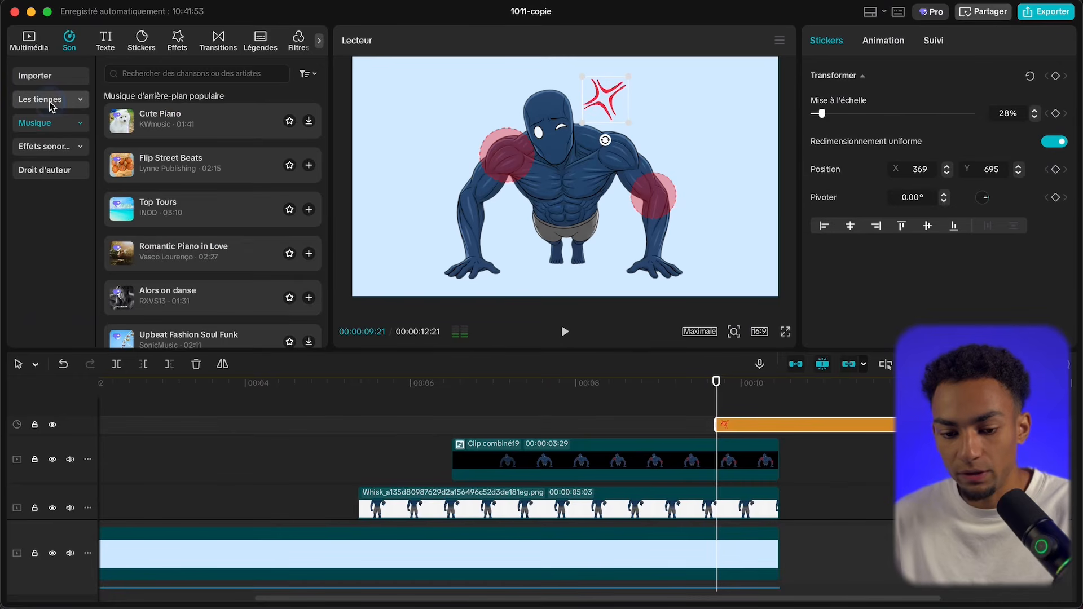
{"action": "left_click", "coordinate": [50, 105]}
{"action": "left_click", "coordinate": [194, 74]}
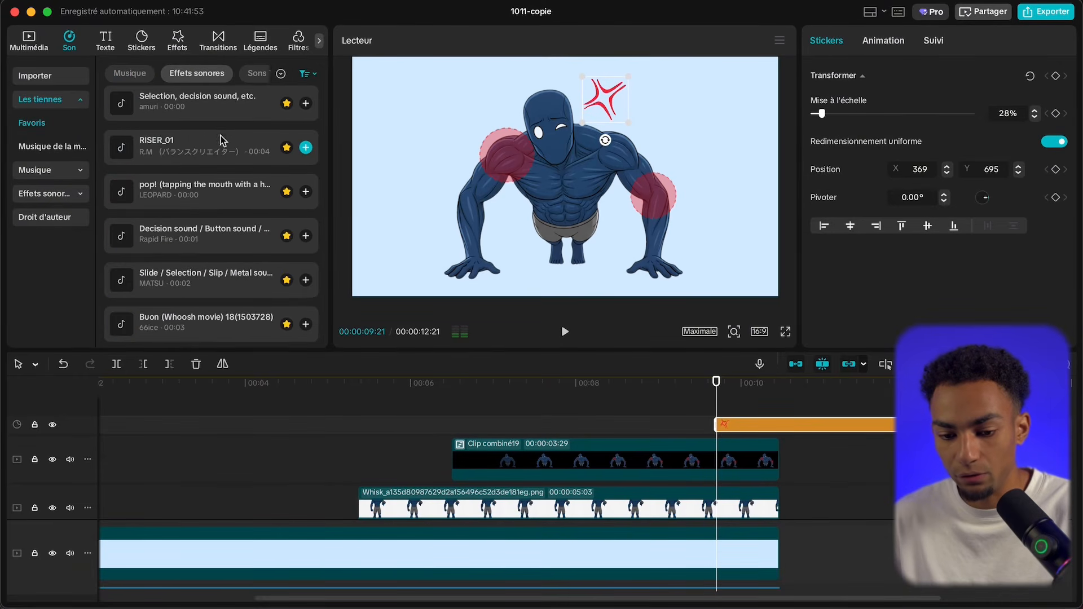
{"action": "left_click", "coordinate": [210, 106]}
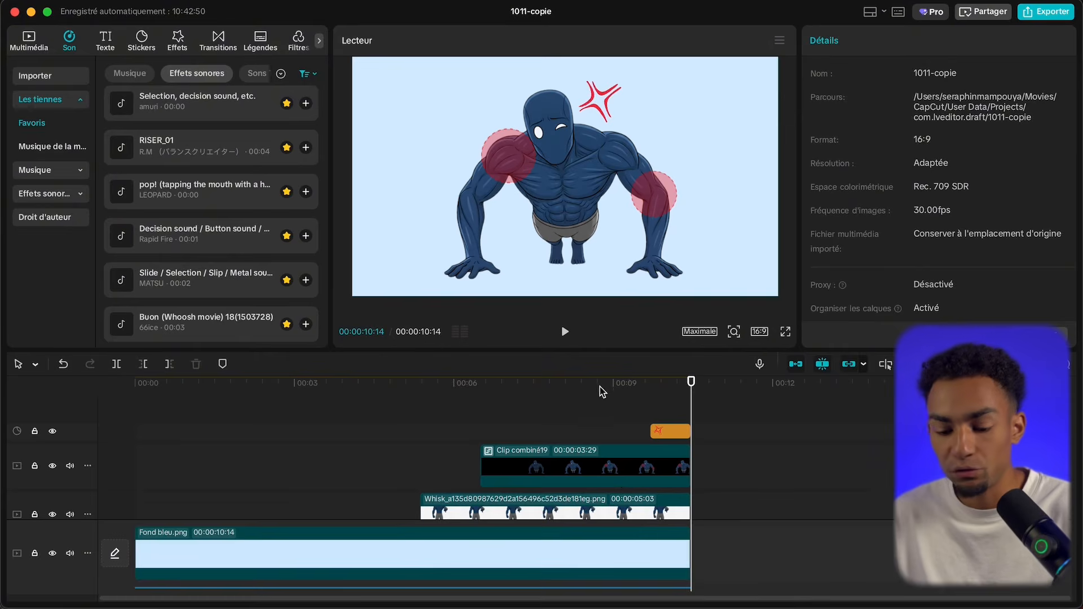
Preview the favourite music track "Focus on Success" and place it below the other audio from 00:00:00:00
{"action": "left_click_drag", "start_coordinate": [599, 387], "coordinate": [3, 375]}
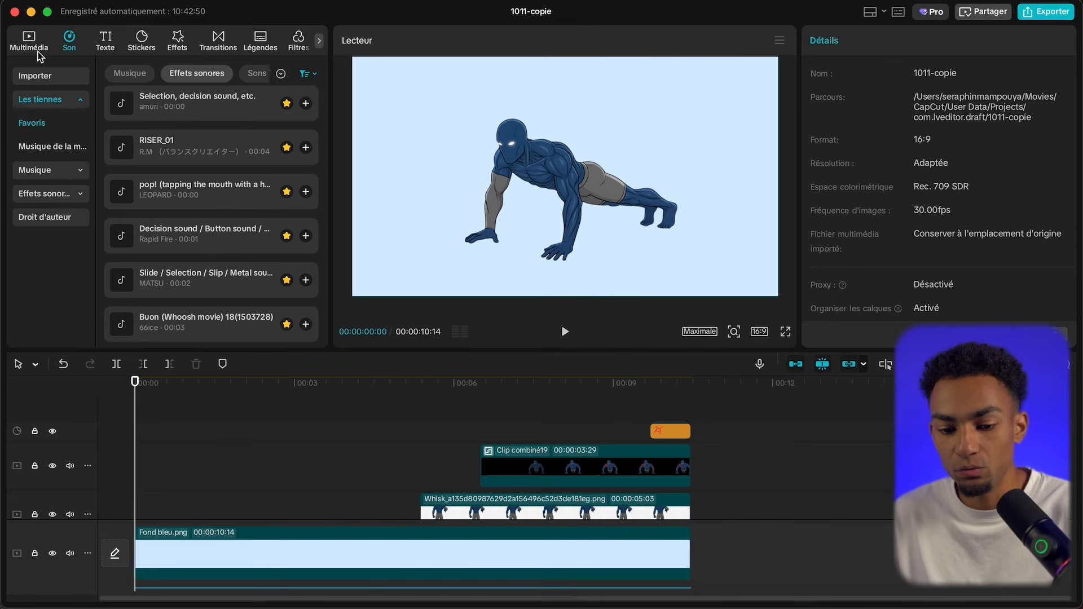
{"action": "left_click", "coordinate": [136, 72]}
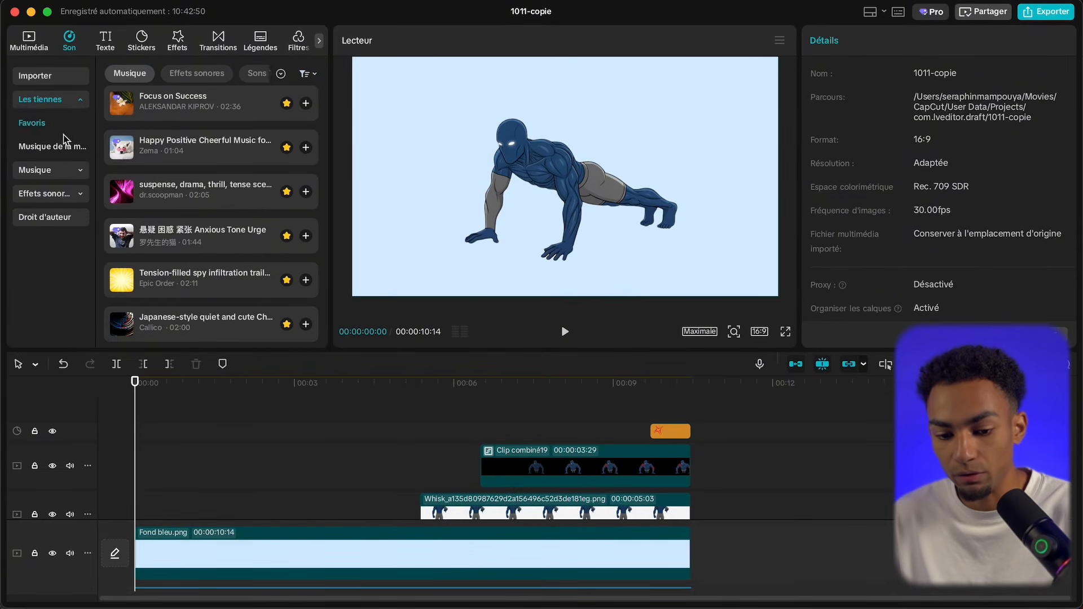
{"action": "left_click", "coordinate": [65, 170]}
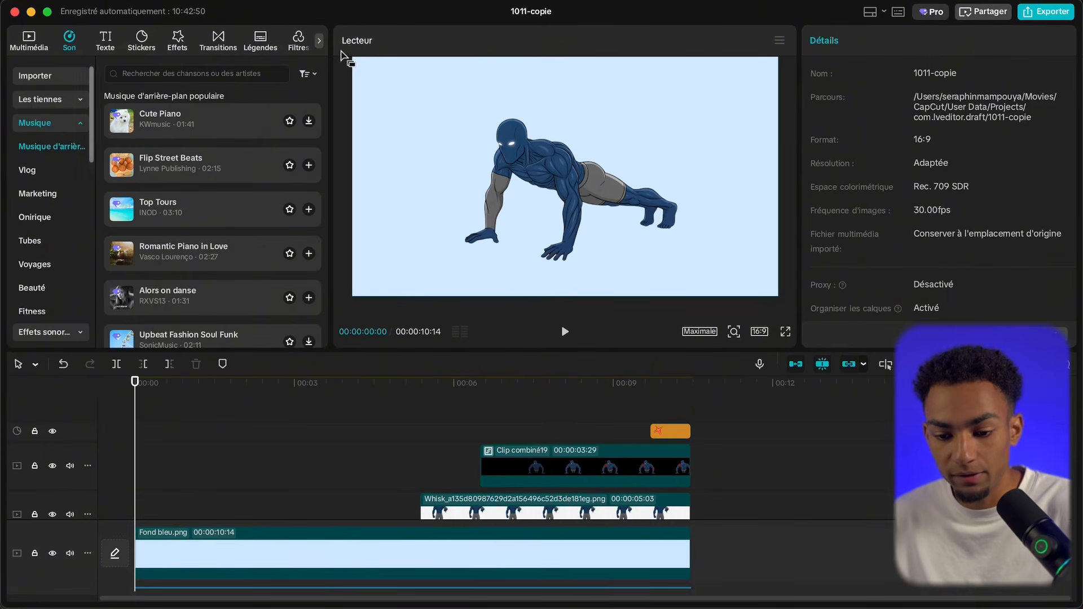
{"action": "left_click", "coordinate": [312, 74]}
{"action": "left_click", "coordinate": [287, 119]}
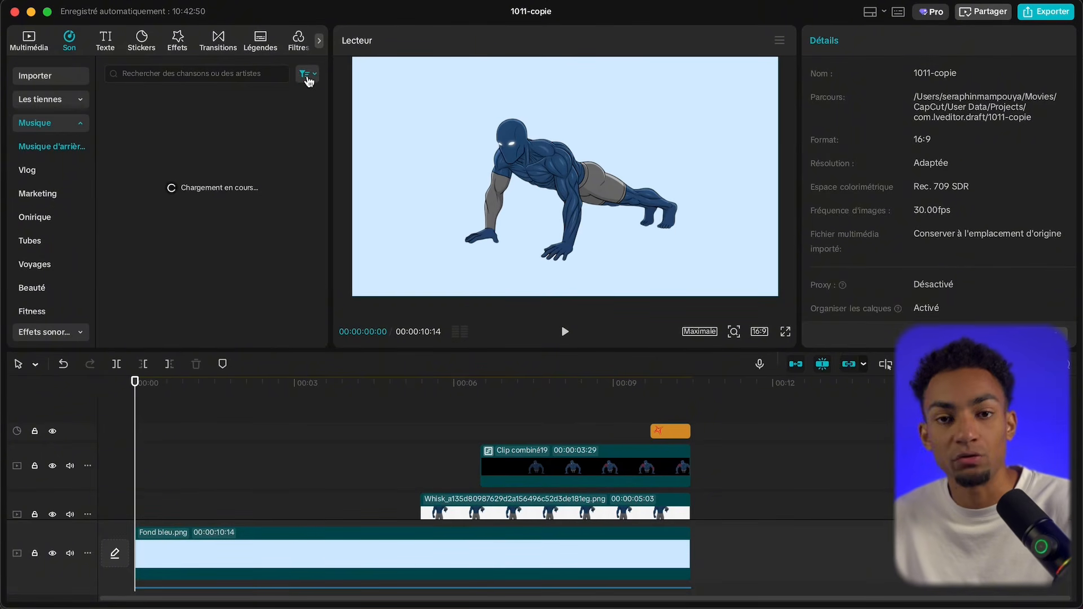
{"action": "left_click", "coordinate": [40, 101]}
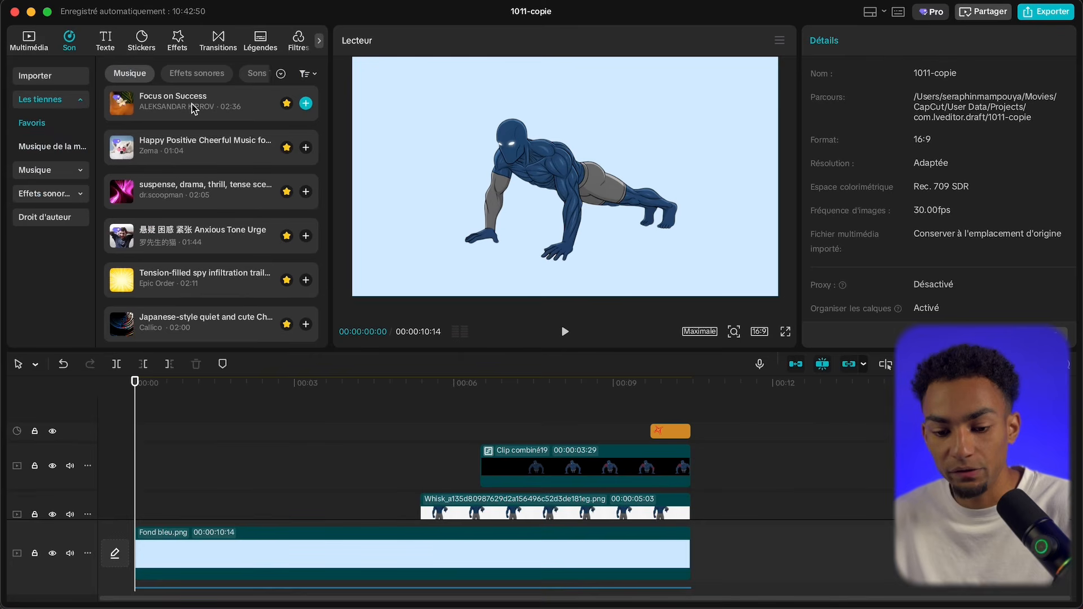
{"action": "left_click", "coordinate": [193, 109]}
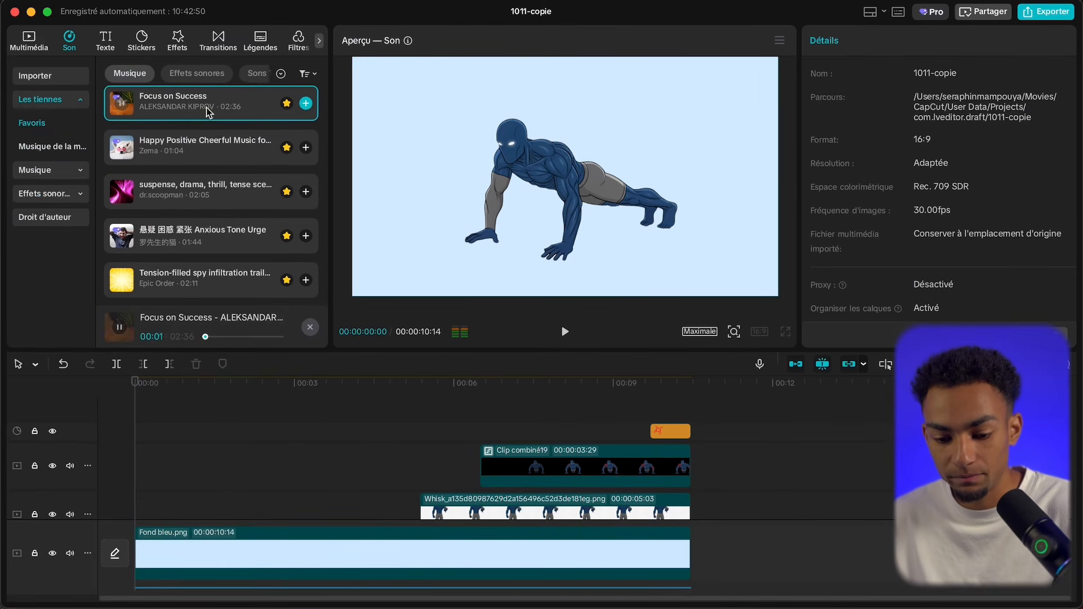
{"action": "left_click", "coordinate": [121, 331]}
{"action": "left_click_drag", "start_coordinate": [189, 107], "coordinate": [133, 535]}
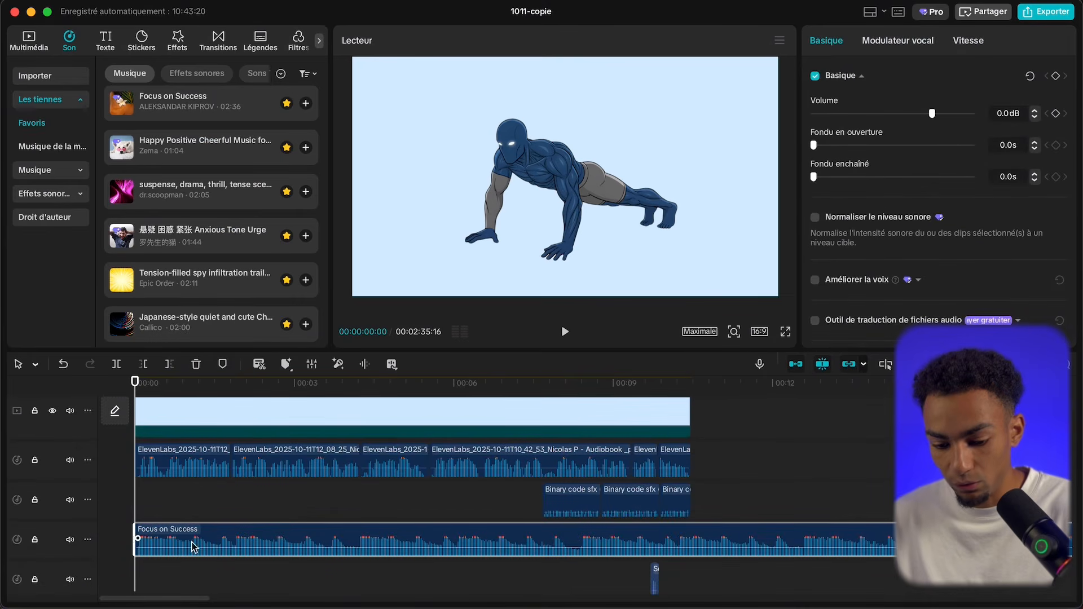
Lower the volume of the Focus on Success music and play it back with the narration
{"action": "left_click", "coordinate": [898, 113]}
{"action": "key", "text": "space"}
{"action": "key", "text": "space"}
Raise the volume of all narration clips to 1.8 dB and view the video from the start in full screen
{"action": "left_click_drag", "start_coordinate": [732, 484], "coordinate": [146, 454]}
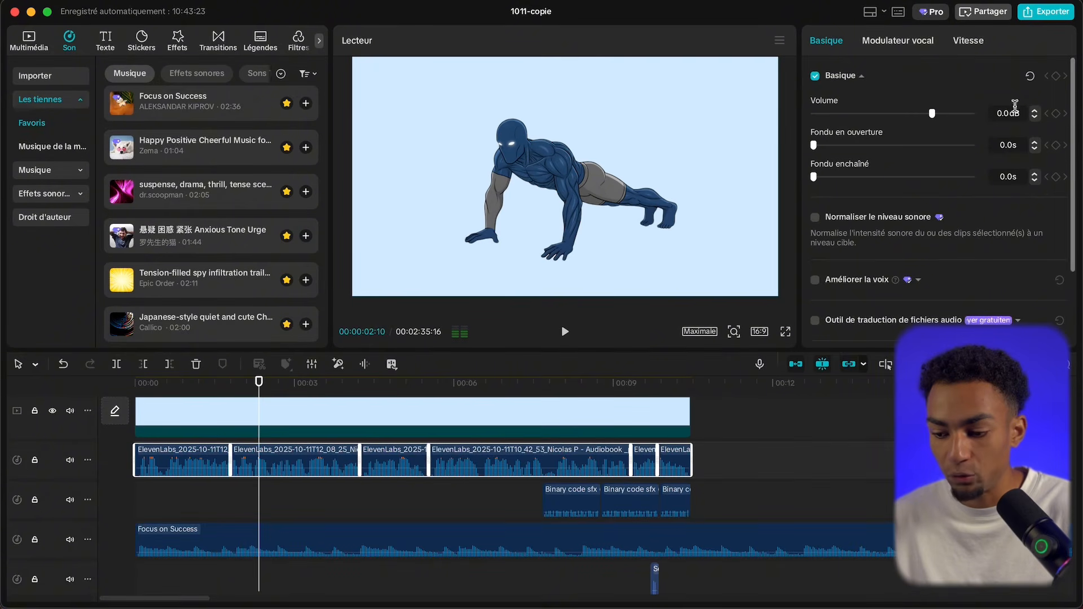
{"action": "left_click", "coordinate": [1033, 111]}
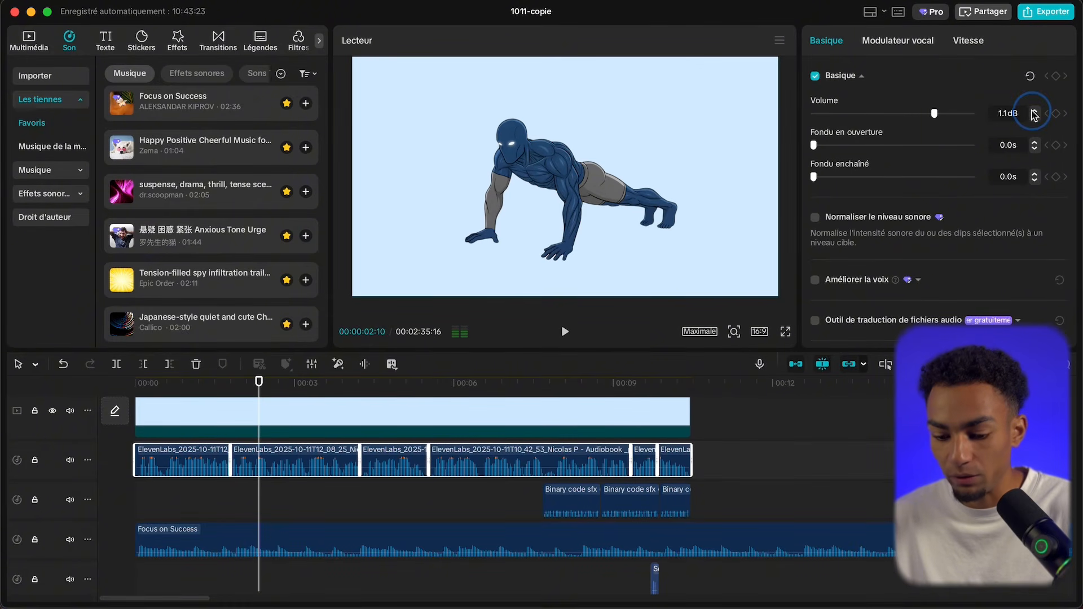
{"action": "left_click", "coordinate": [135, 383]}
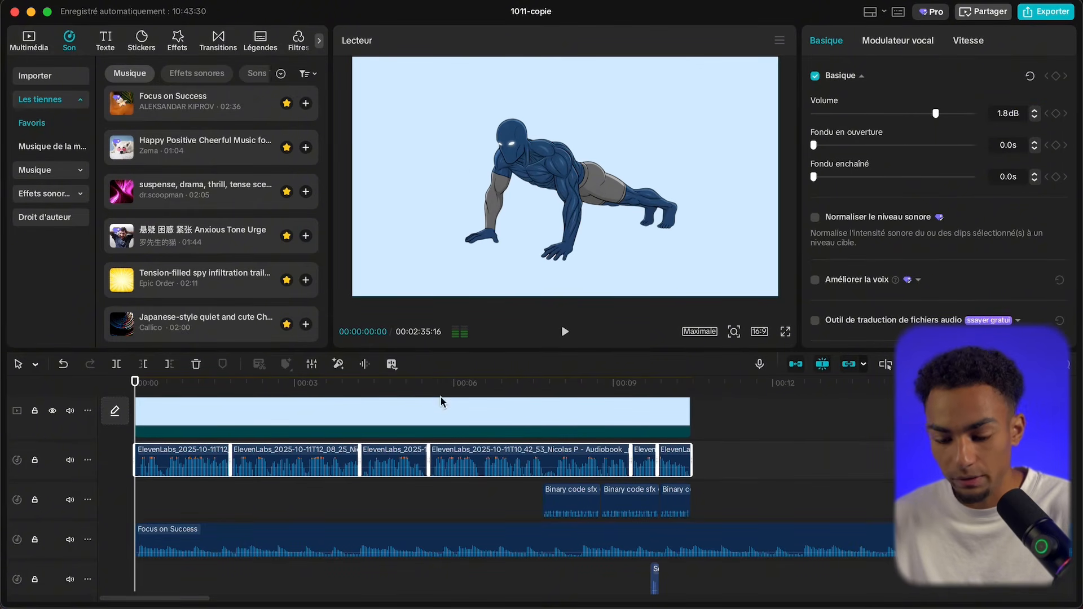
{"action": "left_click", "coordinate": [786, 332]}
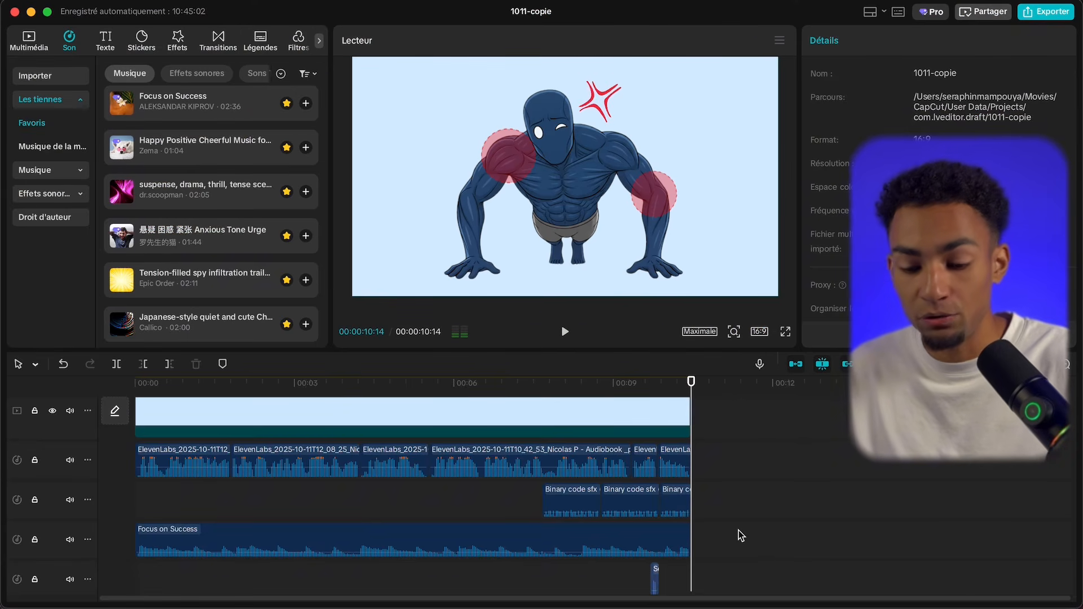
Add a default text clip at 00:00:10:03 on a track above the sticker and make it read "STOP"
{"action": "scroll", "coordinate": [599, 422], "scroll_direction": "up", "scroll_amount": 5}
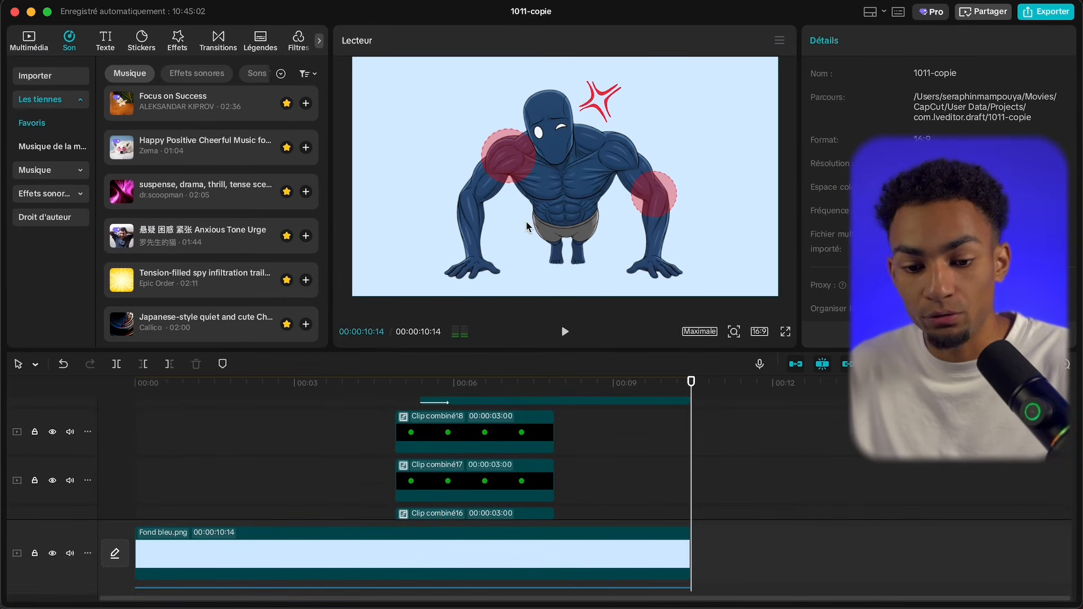
{"action": "left_click", "coordinate": [115, 52]}
{"action": "left_click_drag", "start_coordinate": [128, 92], "coordinate": [680, 406]}
{"action": "left_click", "coordinate": [672, 384]}
{"action": "left_click", "coordinate": [837, 115]}
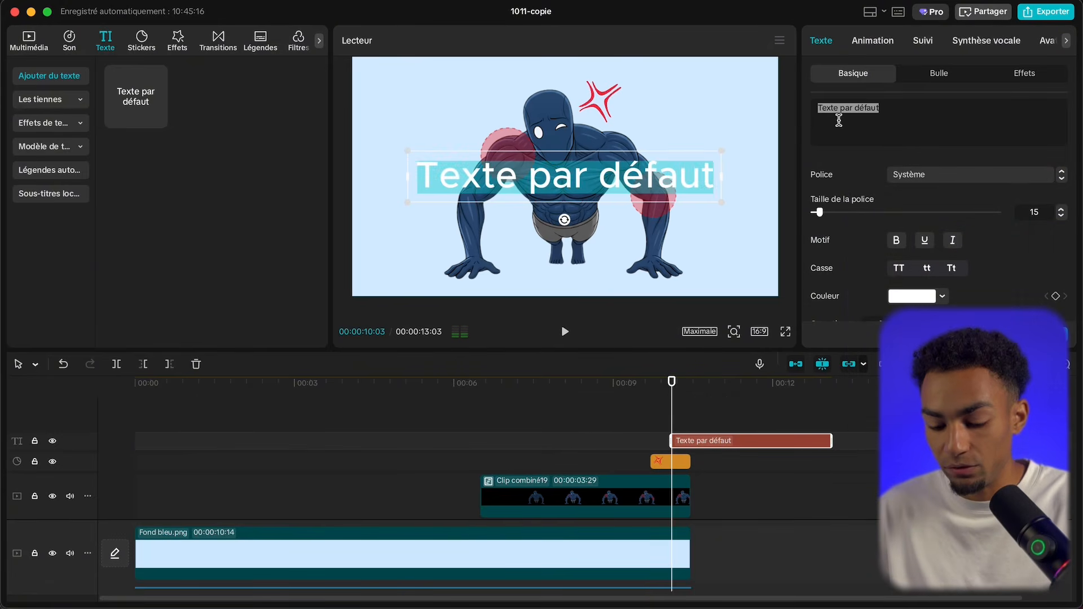
{"action": "type", "text": "STOP"}
Format the STOP text in black Montserrat, enlarge it and place it in the upper right of the frame beside the anger sticker
{"action": "left_click_drag", "start_coordinate": [911, 107], "coordinate": [805, 106]}
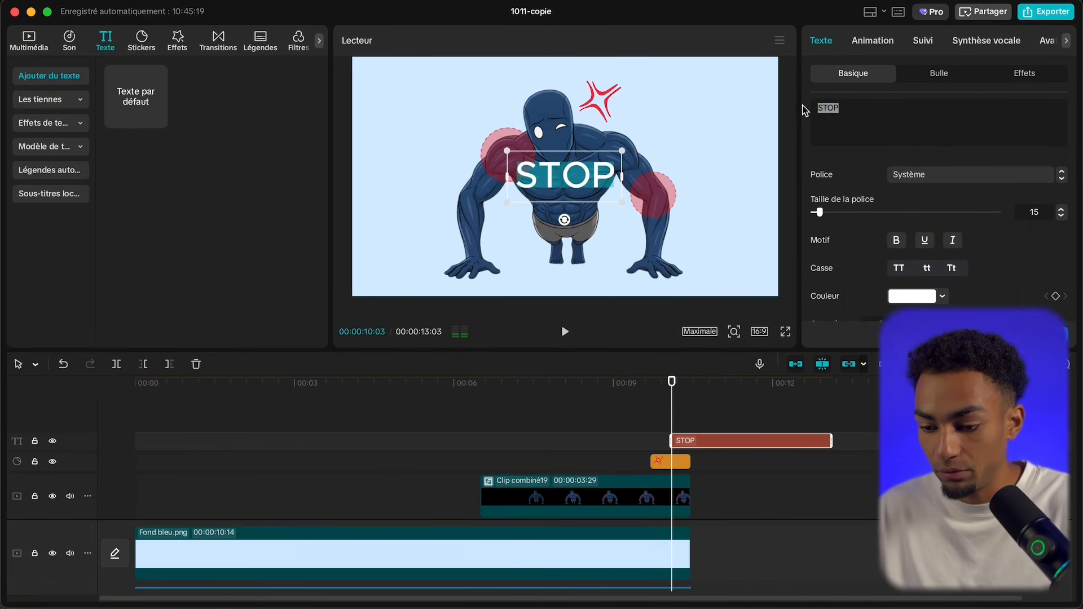
{"action": "left_click", "coordinate": [912, 295]}
{"action": "left_click_drag", "start_coordinate": [853, 281], "coordinate": [778, 442]}
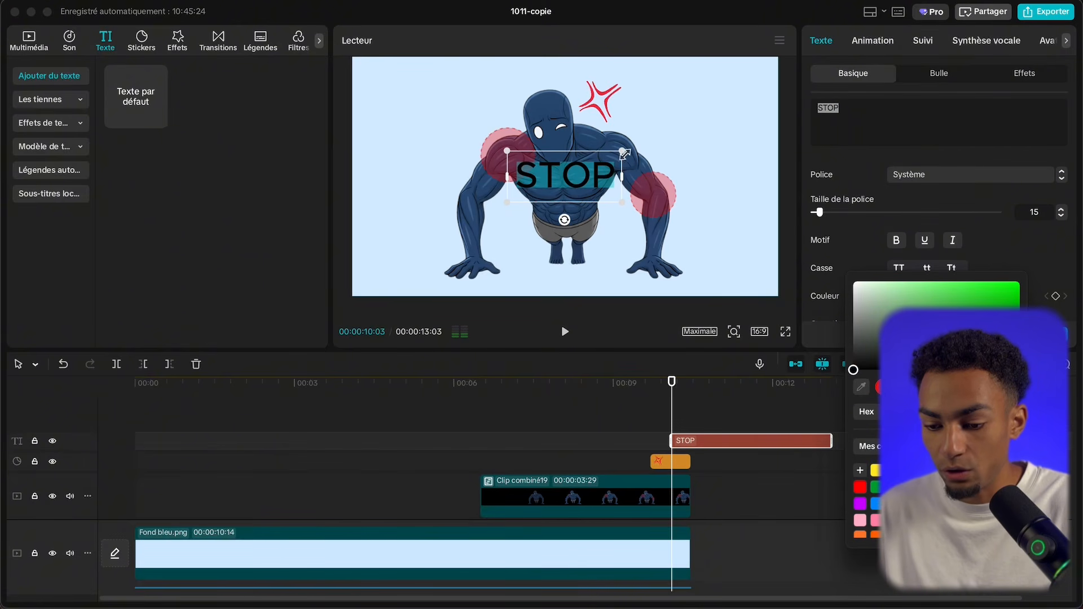
{"action": "left_click_drag", "start_coordinate": [623, 151], "coordinate": [672, 121]}
{"action": "left_click", "coordinate": [918, 176]}
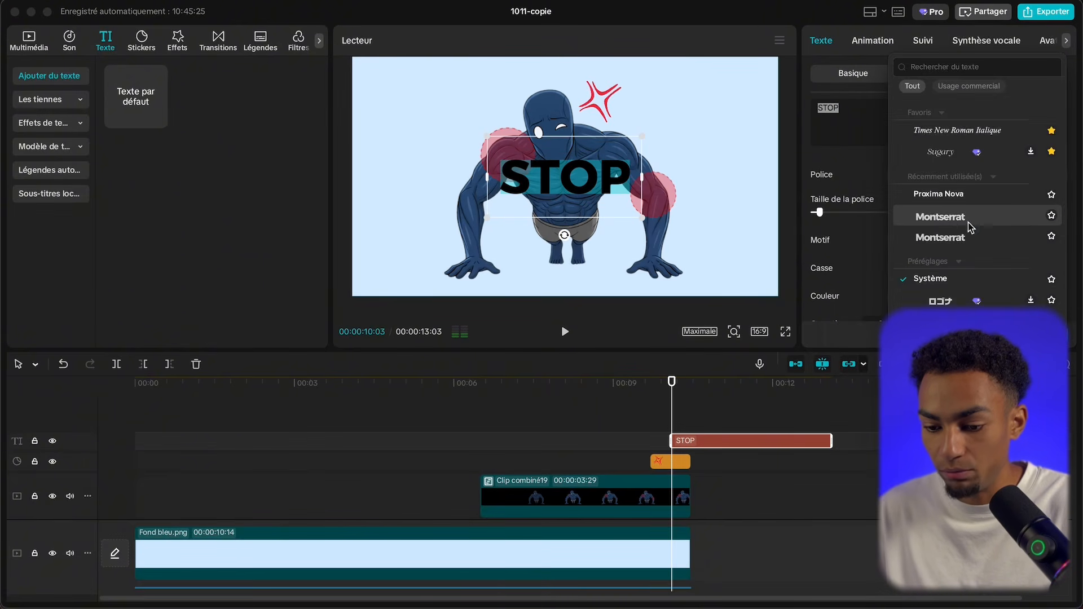
{"action": "left_click", "coordinate": [969, 221]}
{"action": "left_click_drag", "start_coordinate": [594, 180], "coordinate": [720, 108]}
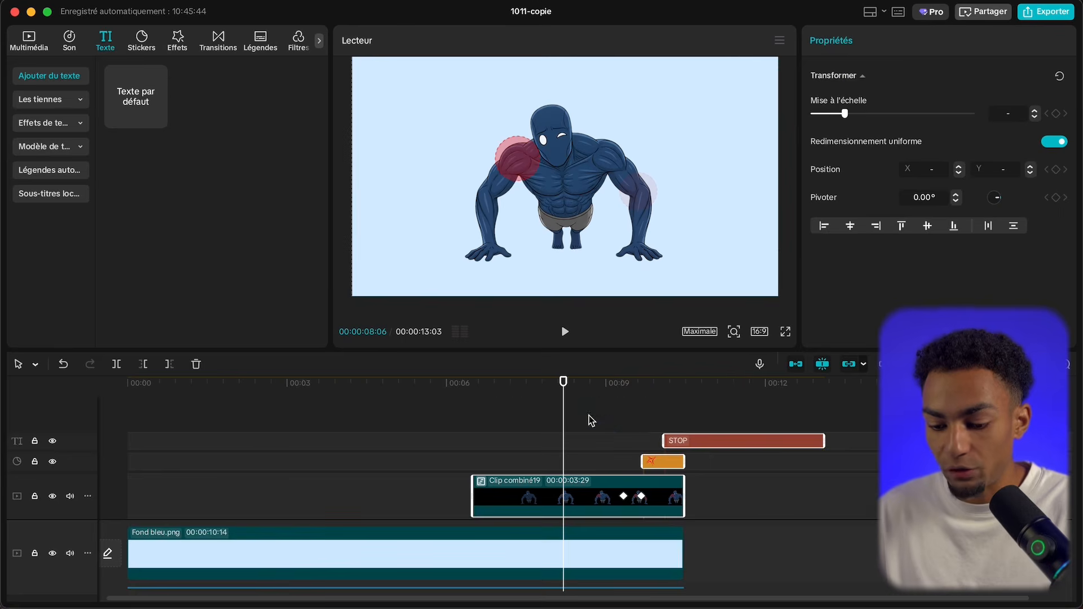
Duplicate the STOP text, anger sticker and final figure clip to about 00:00:13 and extend the Fond bleu.png background to 00:00:18:26
{"action": "left_click_drag", "start_coordinate": [588, 416], "coordinate": [696, 504]}
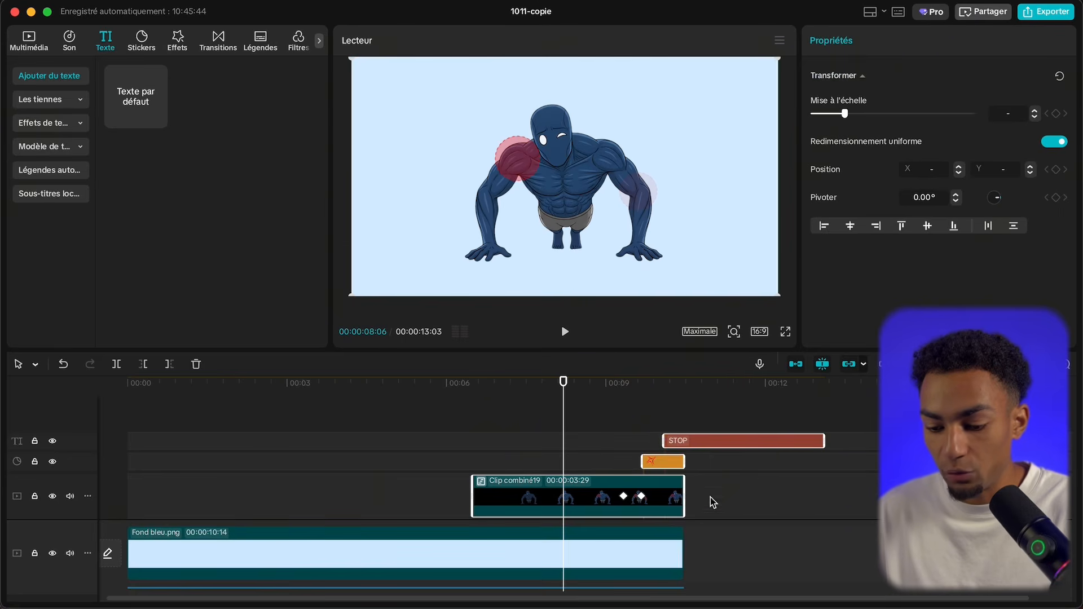
{"action": "left_click", "coordinate": [840, 387]}
{"action": "key", "text": "super+v"}
{"action": "scroll", "coordinate": [690, 395], "scroll_direction": "right", "scroll_amount": 5}
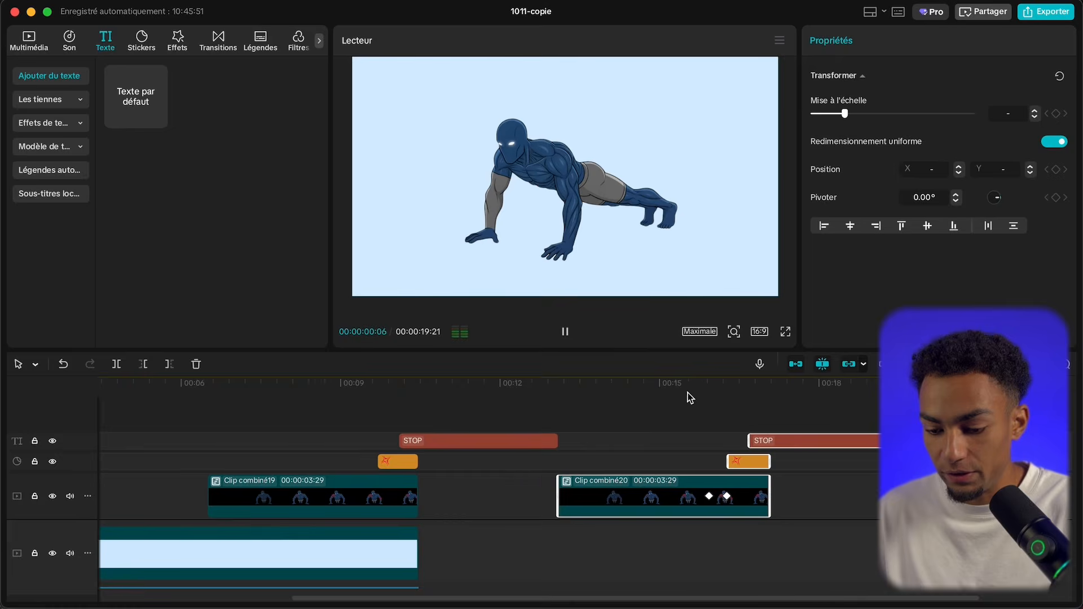
{"action": "left_click_drag", "start_coordinate": [420, 549], "coordinate": [849, 539]}
{"action": "left_click", "coordinate": [756, 422]}
{"action": "scroll", "coordinate": [733, 411], "scroll_direction": "right", "scroll_amount": 3}
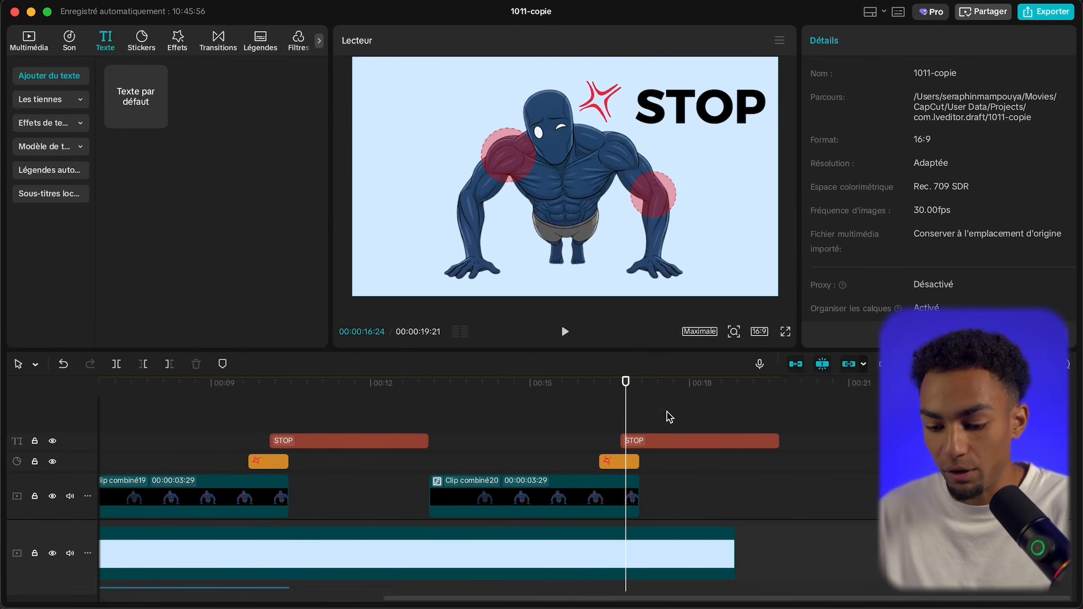
Shift the duplicated figure and anger sticker towards the left of the frame, and move the STOP text closer at a slightly larger size
{"action": "left_click_drag", "start_coordinate": [571, 467], "coordinate": [600, 492]}
{"action": "left_click_drag", "start_coordinate": [589, 230], "coordinate": [540, 228]}
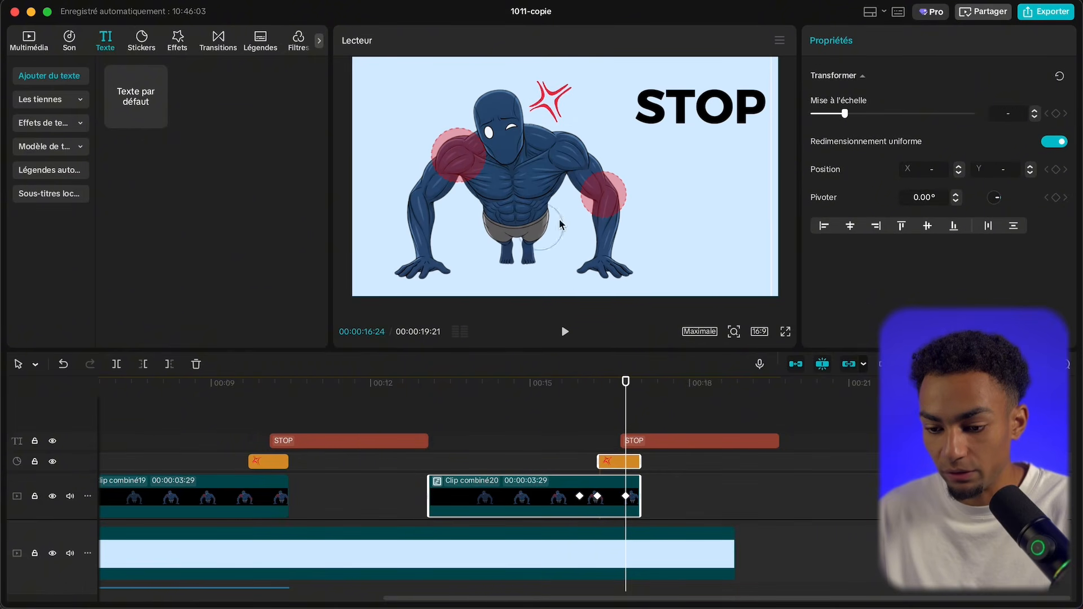
{"action": "left_click", "coordinate": [682, 103]}
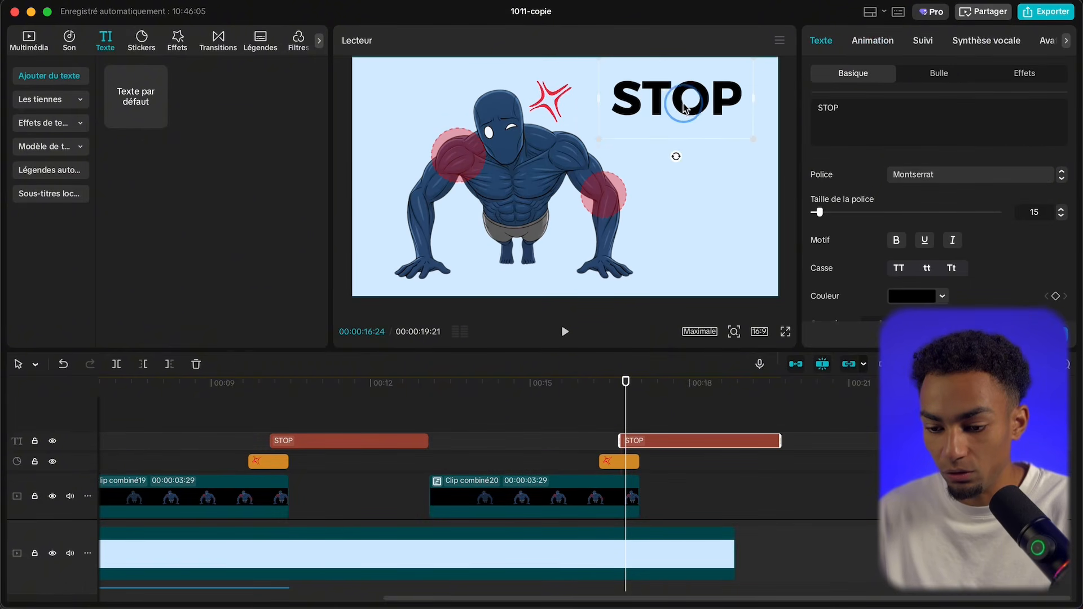
{"action": "left_click", "coordinate": [821, 213]}
{"action": "left_click_drag", "start_coordinate": [821, 213], "coordinate": [819, 213]}
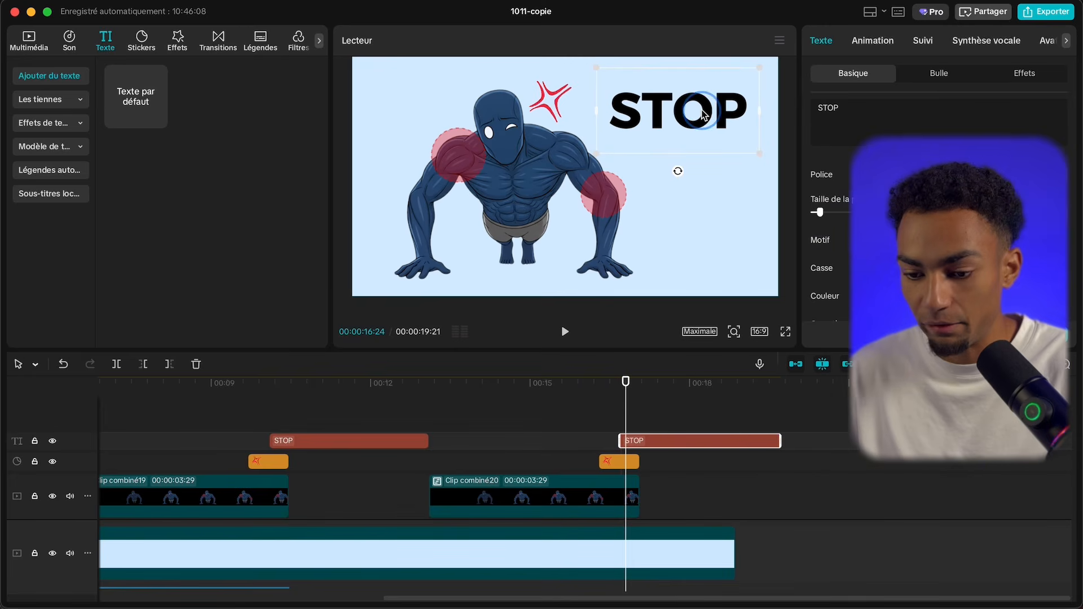
Search the sticker library for arrows using "FLÈCHE ROUGE" and the shorter term "flèche"
{"action": "left_click", "coordinate": [141, 45]}
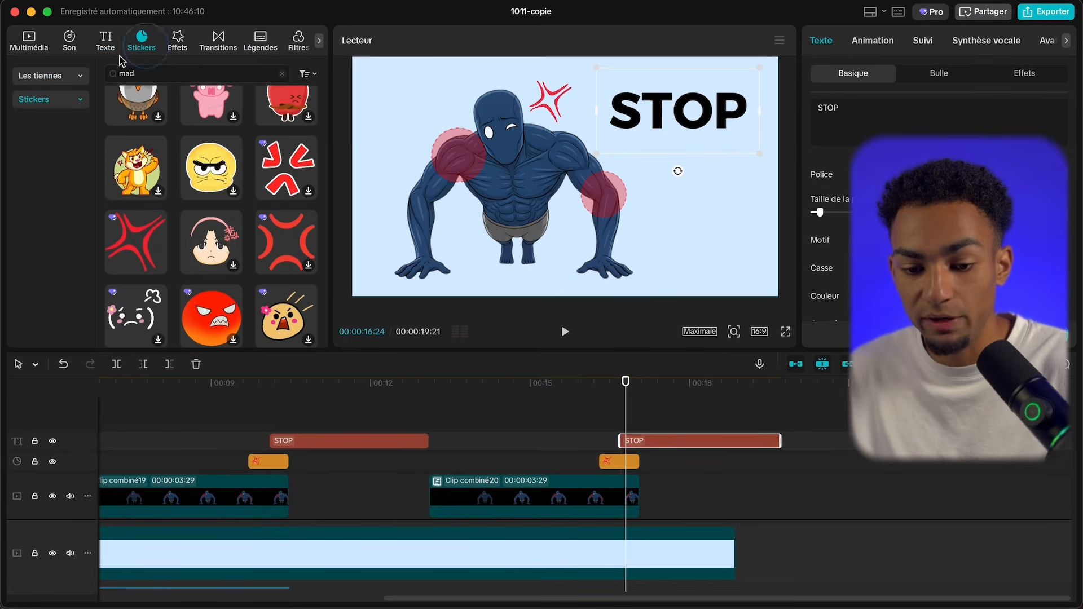
{"action": "double_click", "coordinate": [175, 75]}
{"action": "type", "text": "FLÈCHE ROUGE`"}
{"action": "key", "text": "Return"}
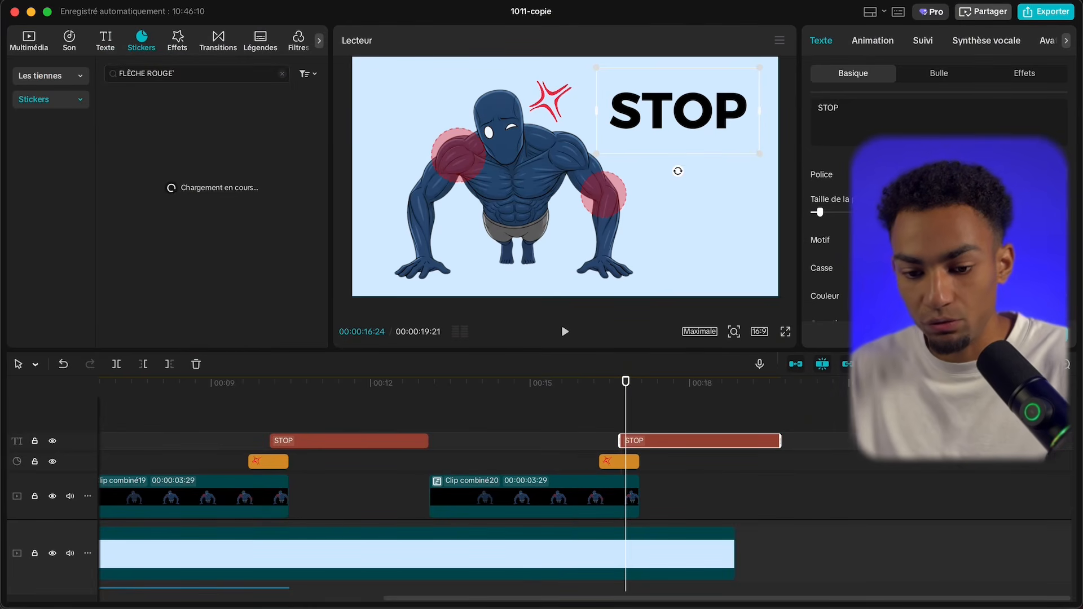
{"action": "scroll", "coordinate": [213, 178], "scroll_direction": "down", "scroll_amount": 8}
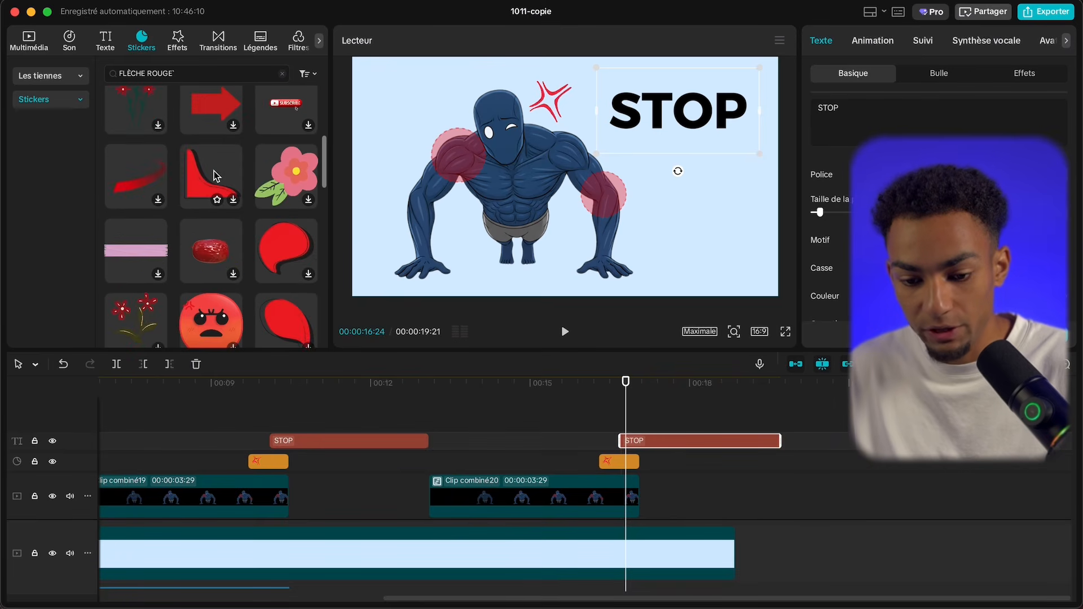
{"action": "scroll", "coordinate": [214, 176], "scroll_direction": "down", "scroll_amount": 10}
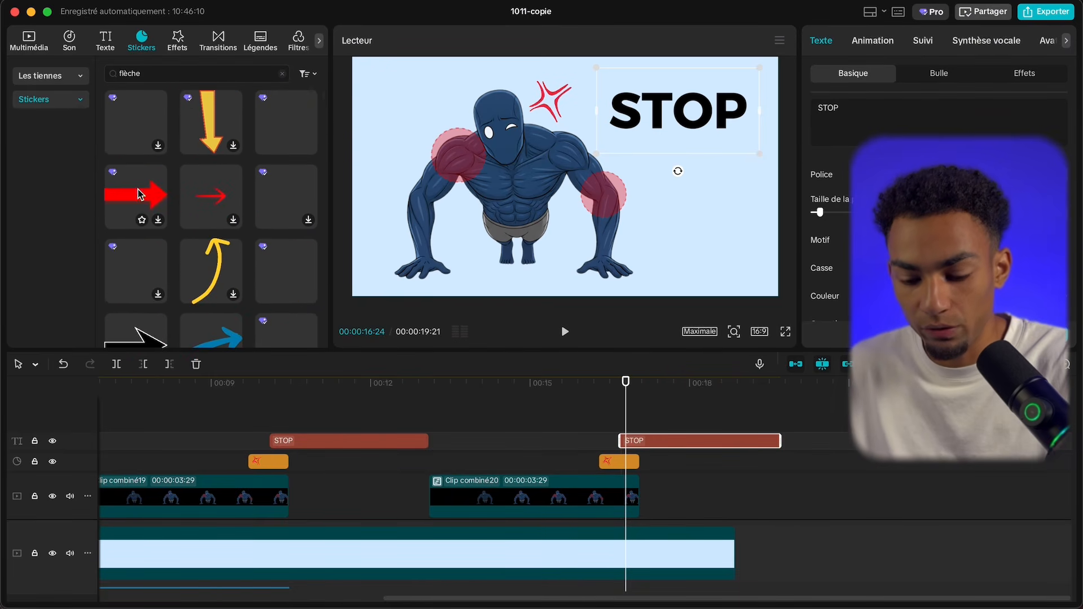
Add the red arrow sticker at 00:00:16:24, shrinking and rotating it beneath the STOP text so it points at the elbow highlight
{"action": "left_click_drag", "start_coordinate": [139, 195], "coordinate": [618, 426]}
{"action": "left_click_drag", "start_coordinate": [563, 265], "coordinate": [527, 148]}
{"action": "left_click_drag", "start_coordinate": [725, 107], "coordinate": [632, 148]}
{"action": "left_click", "coordinate": [608, 161]}
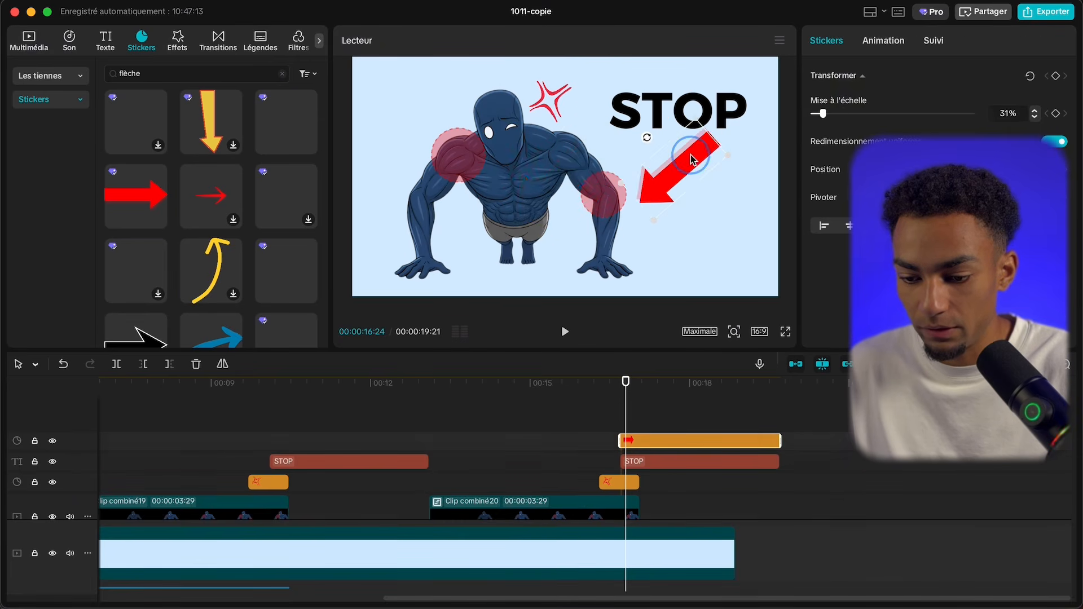
{"action": "left_click_drag", "start_coordinate": [691, 159], "coordinate": [669, 162]}
{"action": "left_click_drag", "start_coordinate": [824, 114], "coordinate": [820, 115]}
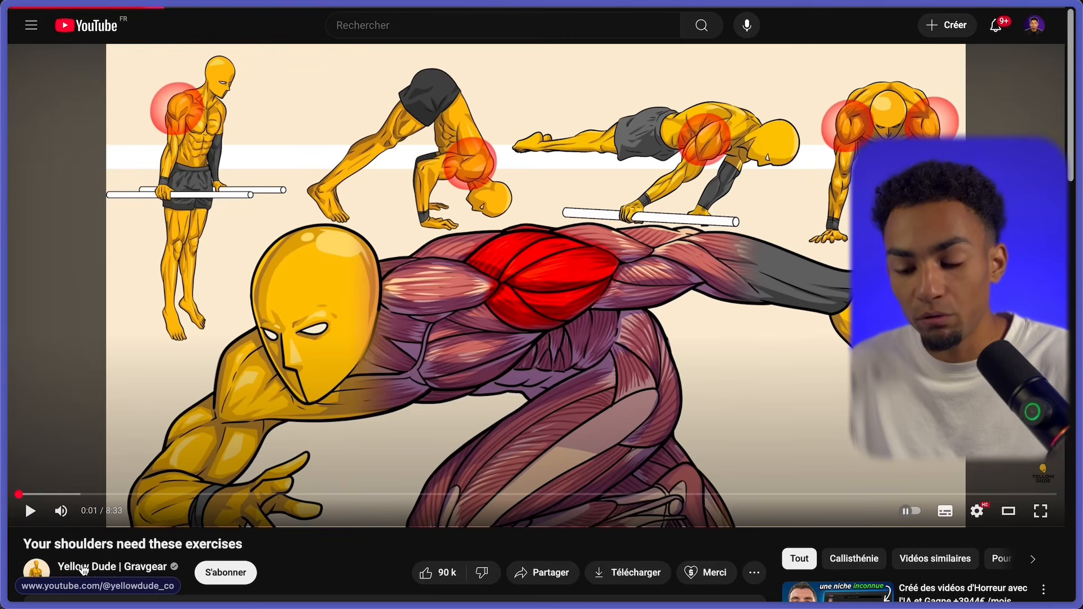
Switch to YouTube and examine the video thumbnails on the Yellow Dude | Gravgear and Captain Workout channels
{"action": "left_click", "coordinate": [85, 571]}
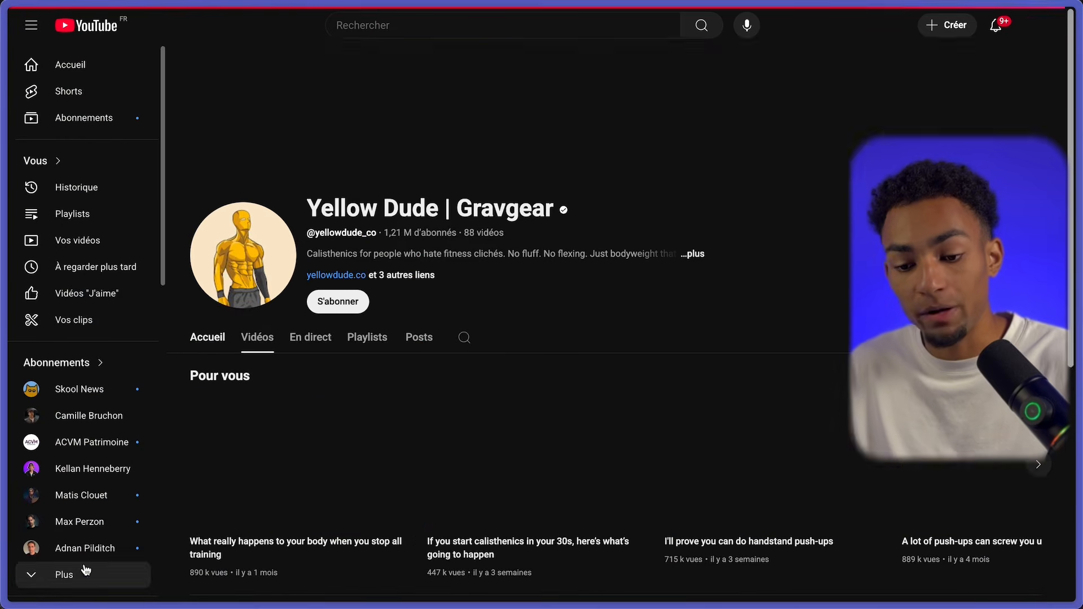
{"action": "scroll", "coordinate": [638, 213], "scroll_direction": "down", "scroll_amount": 6}
{"action": "scroll", "coordinate": [283, 154], "scroll_direction": "up", "scroll_amount": 5}
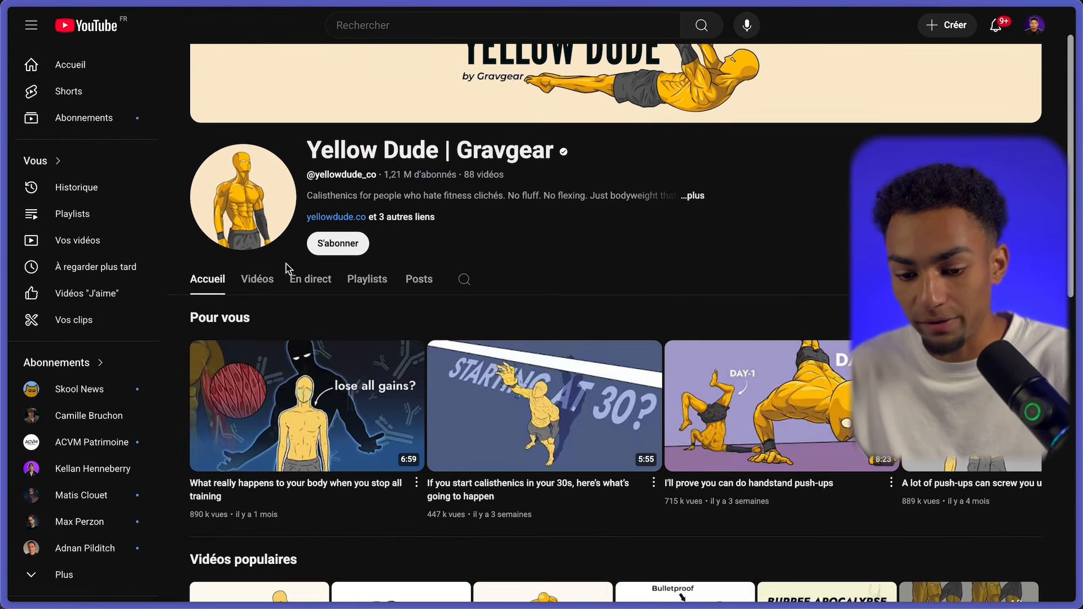
{"action": "left_click", "coordinate": [255, 292]}
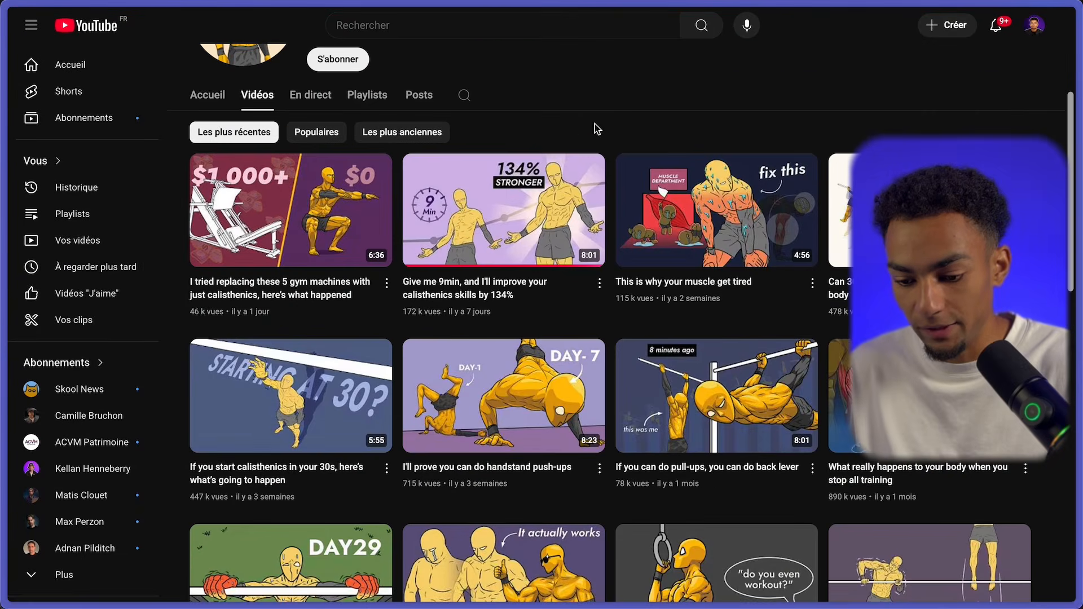
{"action": "scroll", "coordinate": [595, 138], "scroll_direction": "down", "scroll_amount": 3}
{"action": "scroll", "coordinate": [593, 147], "scroll_direction": "down", "scroll_amount": 3}
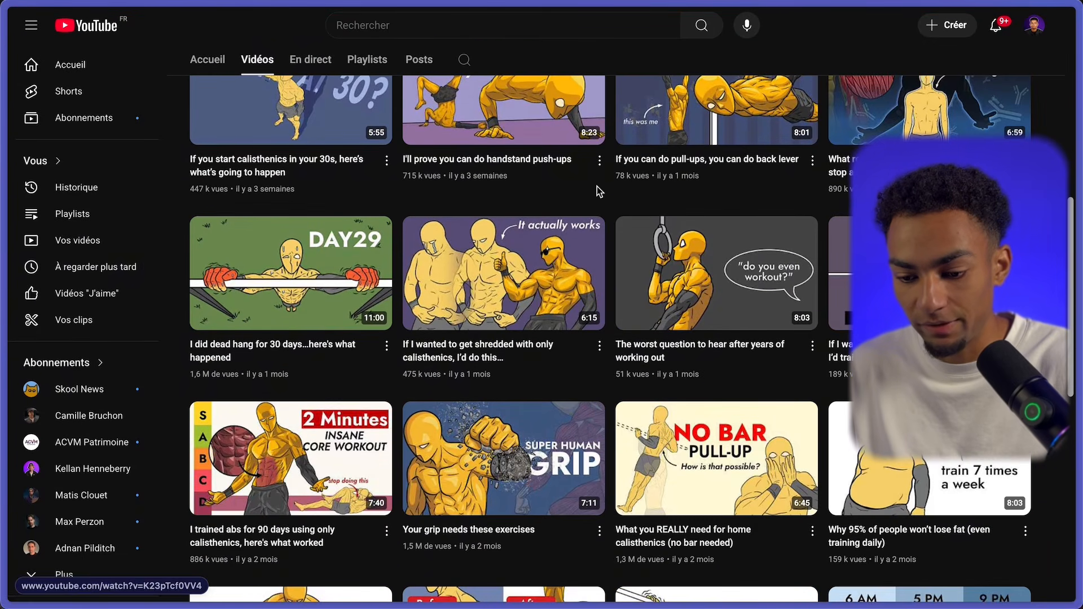
{"action": "scroll", "coordinate": [614, 214], "scroll_direction": "down", "scroll_amount": 3}
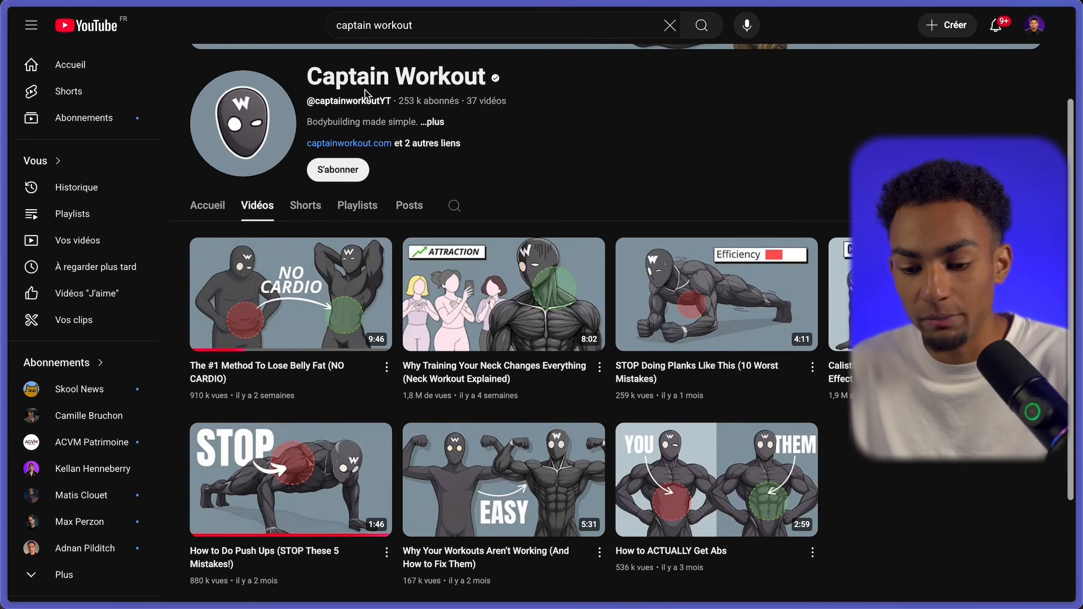
{"action": "scroll", "coordinate": [668, 132], "scroll_direction": "down", "scroll_amount": 2}
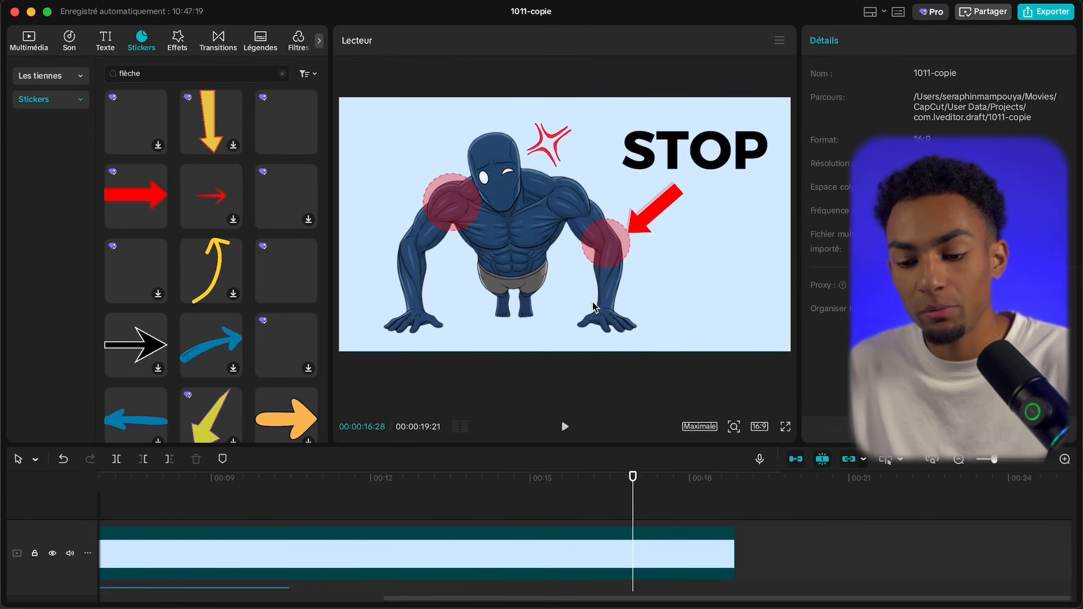
Capture a screenshot of the preview frame showing the figure, STOP text and red arrow in CapCut
{"action": "key", "text": "super+shift+4"}
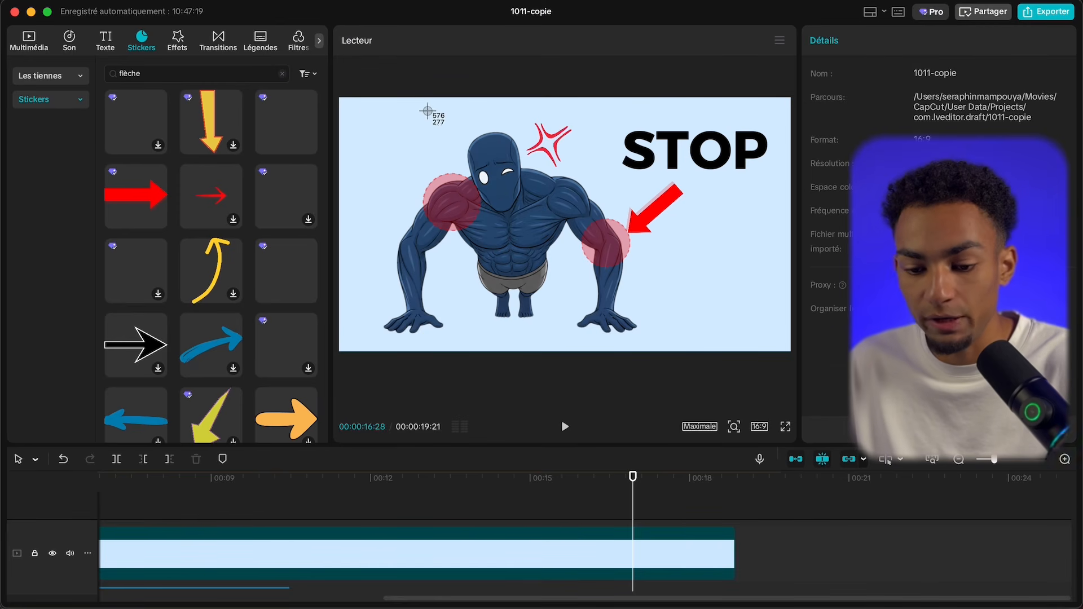
{"action": "left_click_drag", "start_coordinate": [338, 97], "coordinate": [792, 356]}
{"action": "left_click", "coordinate": [561, 204]}
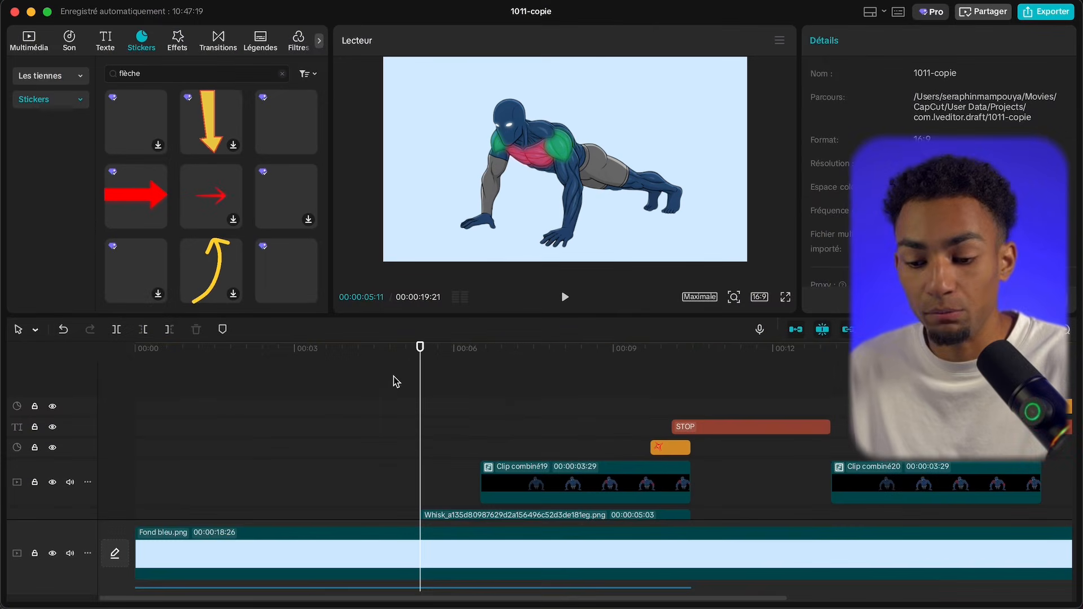
Combine the layered figure clips of the opening 00:00:10:14 into a single compound clip above the blue background
{"action": "scroll", "coordinate": [585, 437], "scroll_direction": "down", "scroll_amount": 1}
{"action": "scroll", "coordinate": [615, 416], "scroll_direction": "down", "scroll_amount": 2}
{"action": "scroll", "coordinate": [494, 403], "scroll_direction": "down", "scroll_amount": 1}
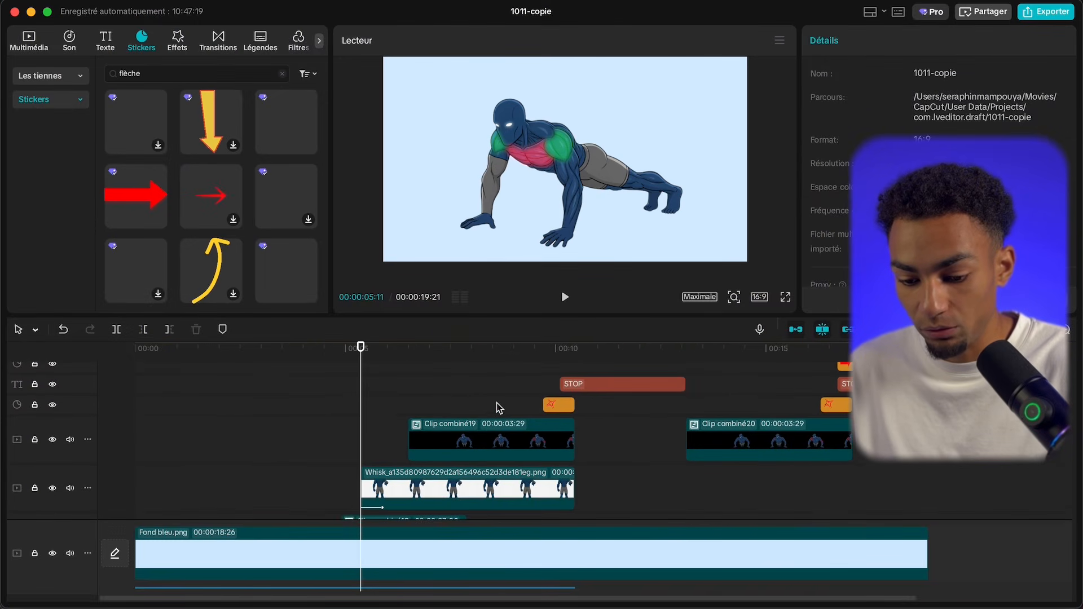
{"action": "scroll", "coordinate": [354, 396], "scroll_direction": "down", "scroll_amount": 3}
{"action": "scroll", "coordinate": [607, 381], "scroll_direction": "up", "scroll_amount": 3}
{"action": "left_click_drag", "start_coordinate": [324, 542], "coordinate": [574, 417]}
{"action": "left_click", "coordinate": [578, 418]}
{"action": "key", "text": "Delete"}
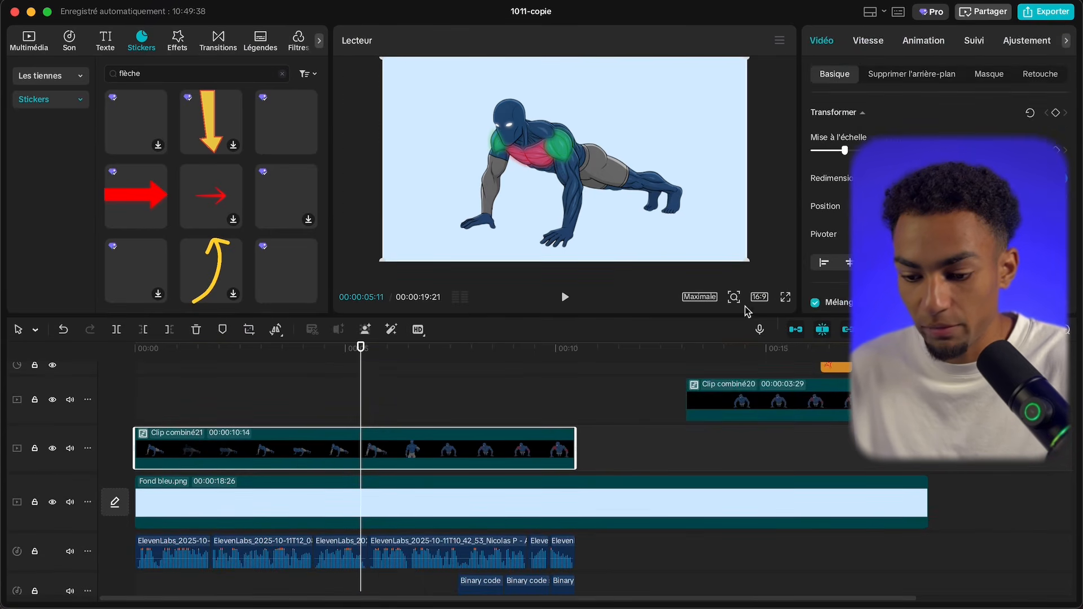
Change the project's aspect ratio to 9:16, slightly enlarge the compound figure clip and scale the blue background to fill the vertical frame
{"action": "left_click", "coordinate": [759, 297]}
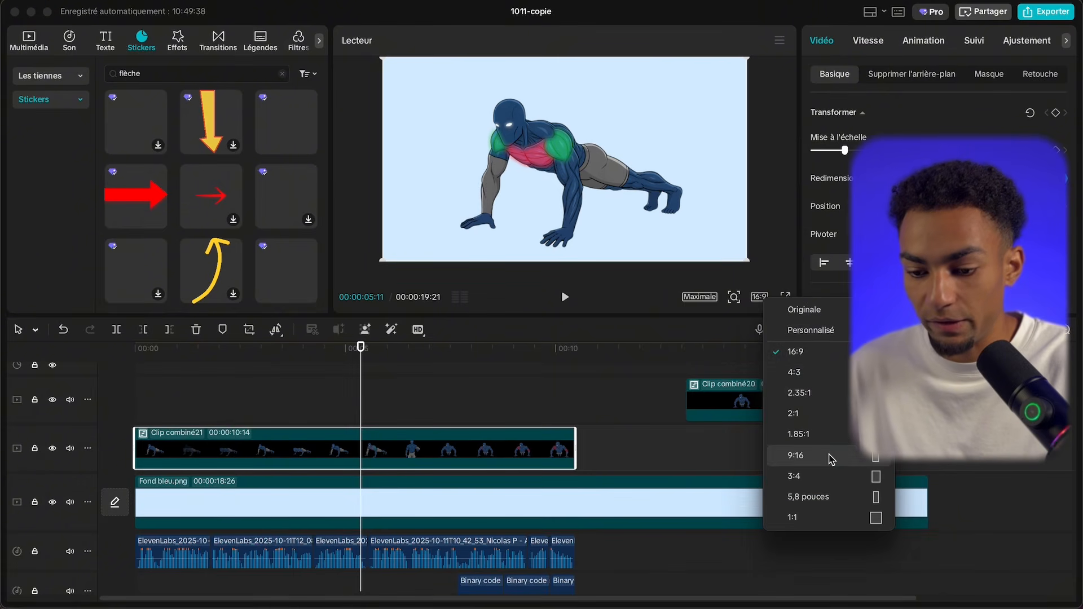
{"action": "left_click", "coordinate": [831, 458]}
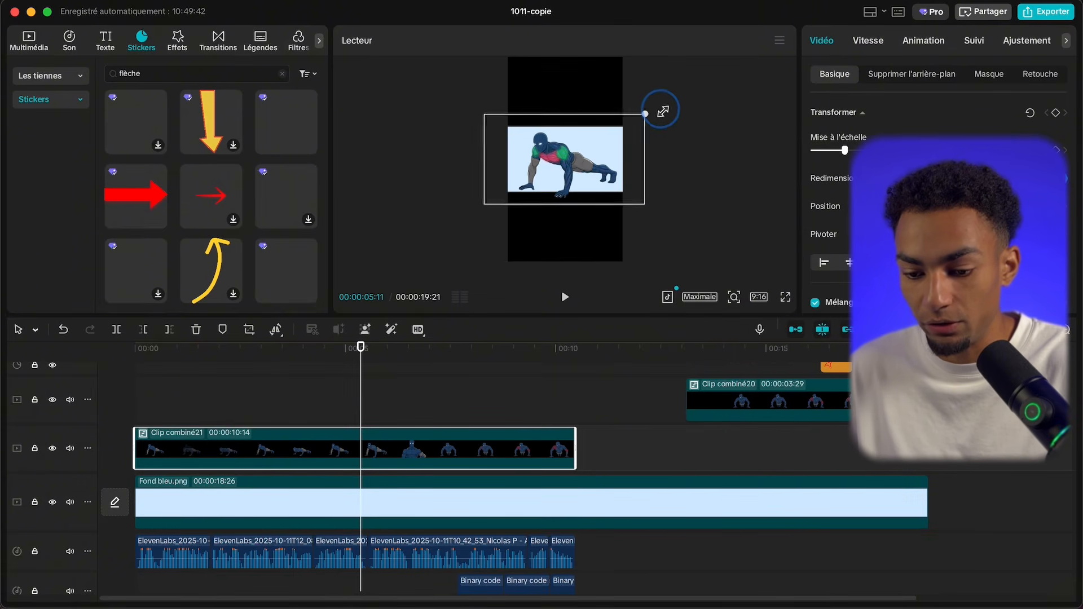
{"action": "left_click_drag", "start_coordinate": [663, 111], "coordinate": [665, 109]}
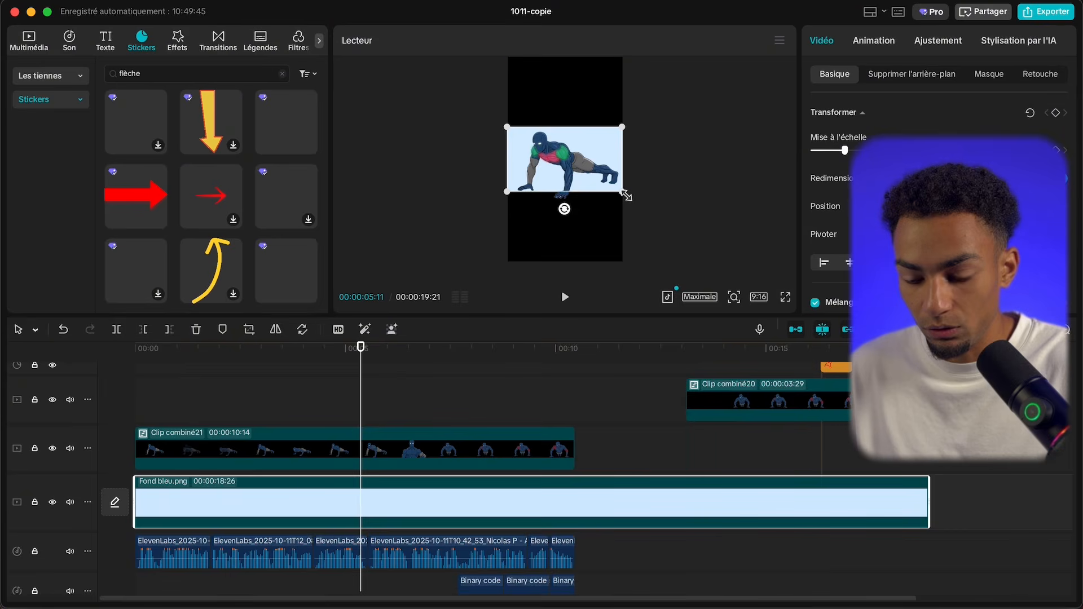
{"action": "left_click_drag", "start_coordinate": [625, 195], "coordinate": [866, 322]}
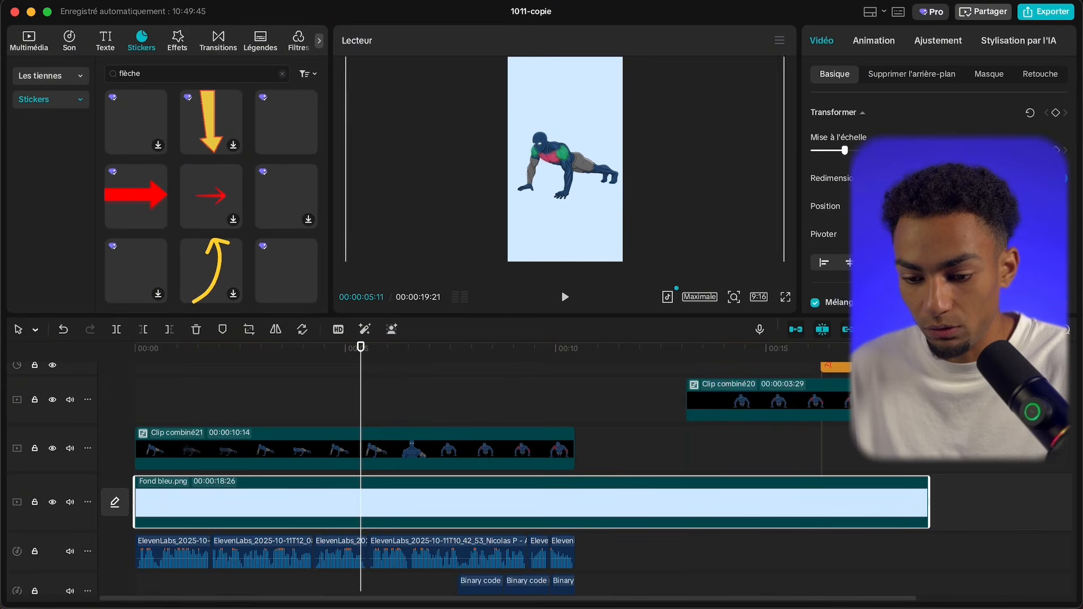
Play the vertical version of the video from 00:00:00:00 in full screen
{"action": "left_click", "coordinate": [271, 407]}
{"action": "left_click", "coordinate": [289, 462]}
{"action": "left_click", "coordinate": [238, 406]}
{"action": "left_click_drag", "start_coordinate": [234, 347], "coordinate": [43, 341]}
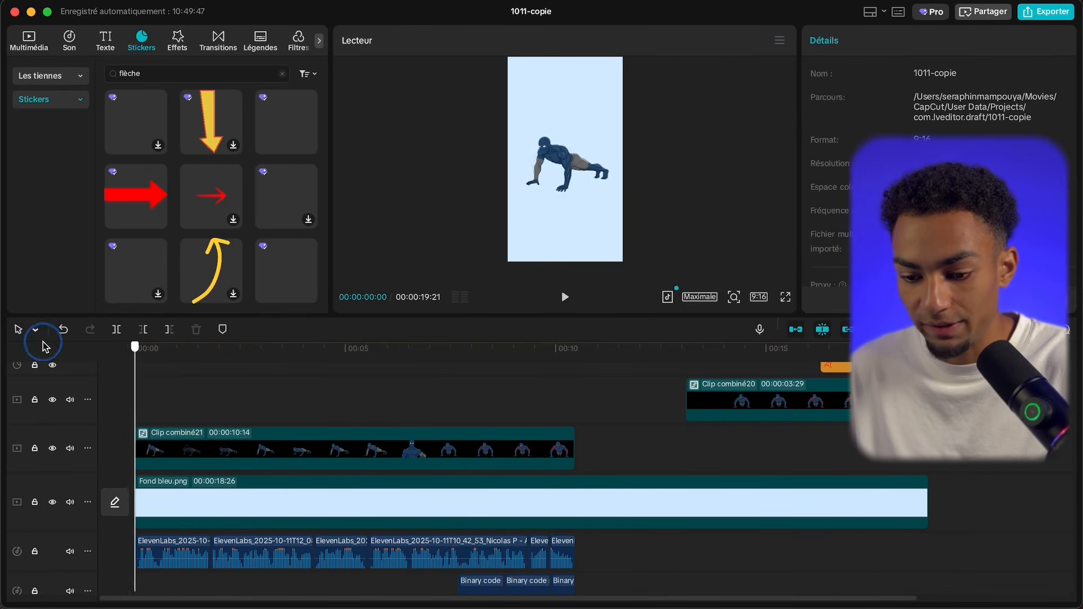
{"action": "left_click_drag", "start_coordinate": [276, 361], "coordinate": [114, 362]}
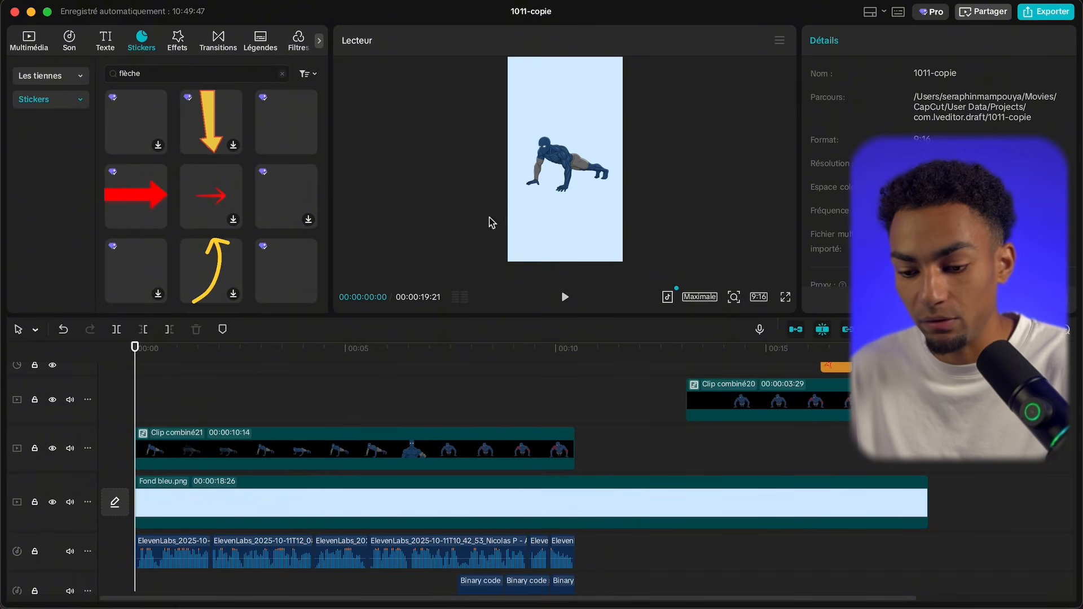
{"action": "left_click", "coordinate": [552, 157]}
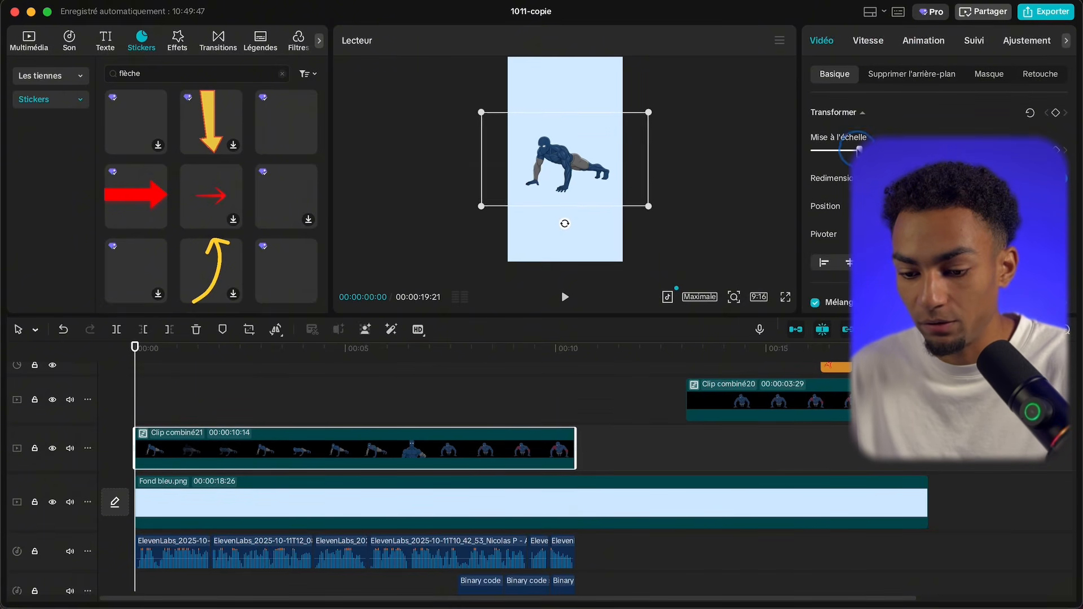
{"action": "left_click", "coordinate": [785, 297]}
{"action": "key", "text": "space"}
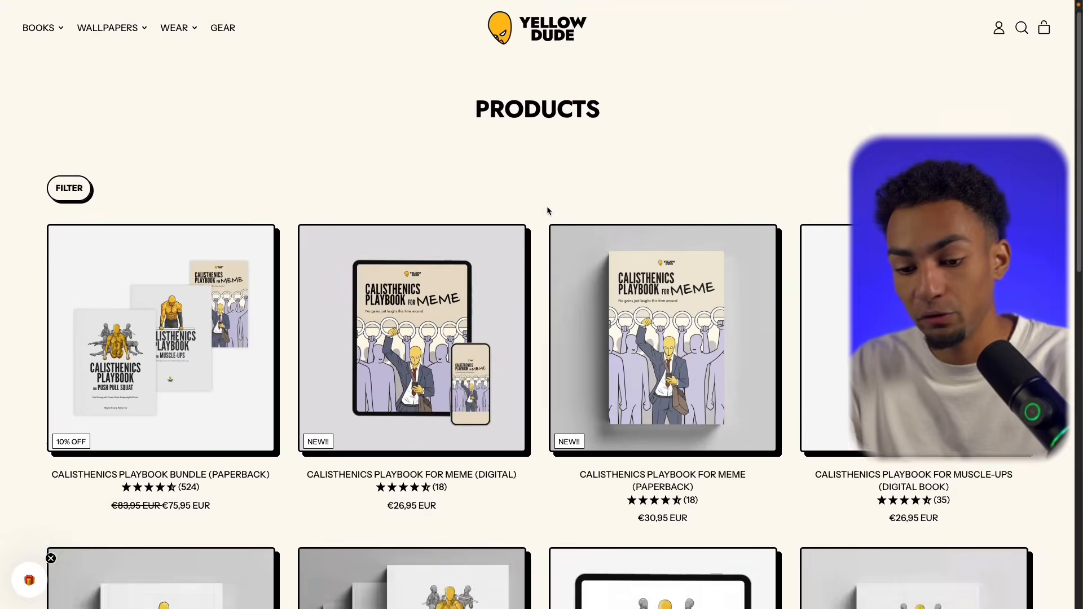
Browse the products offered in the Yellow Dude online store
{"action": "scroll", "coordinate": [547, 206], "scroll_direction": "down", "scroll_amount": 5}
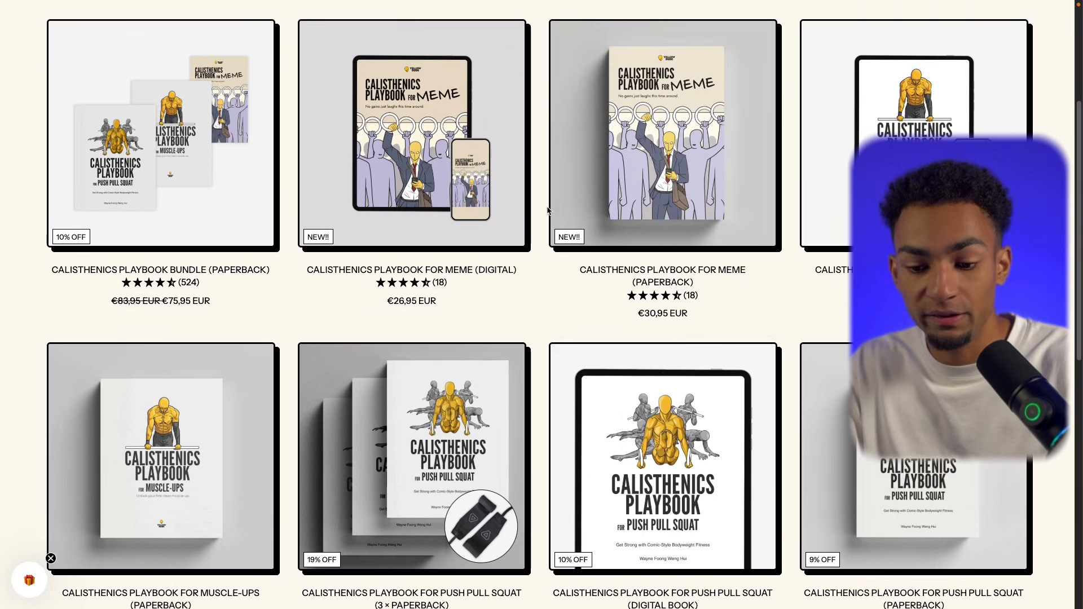